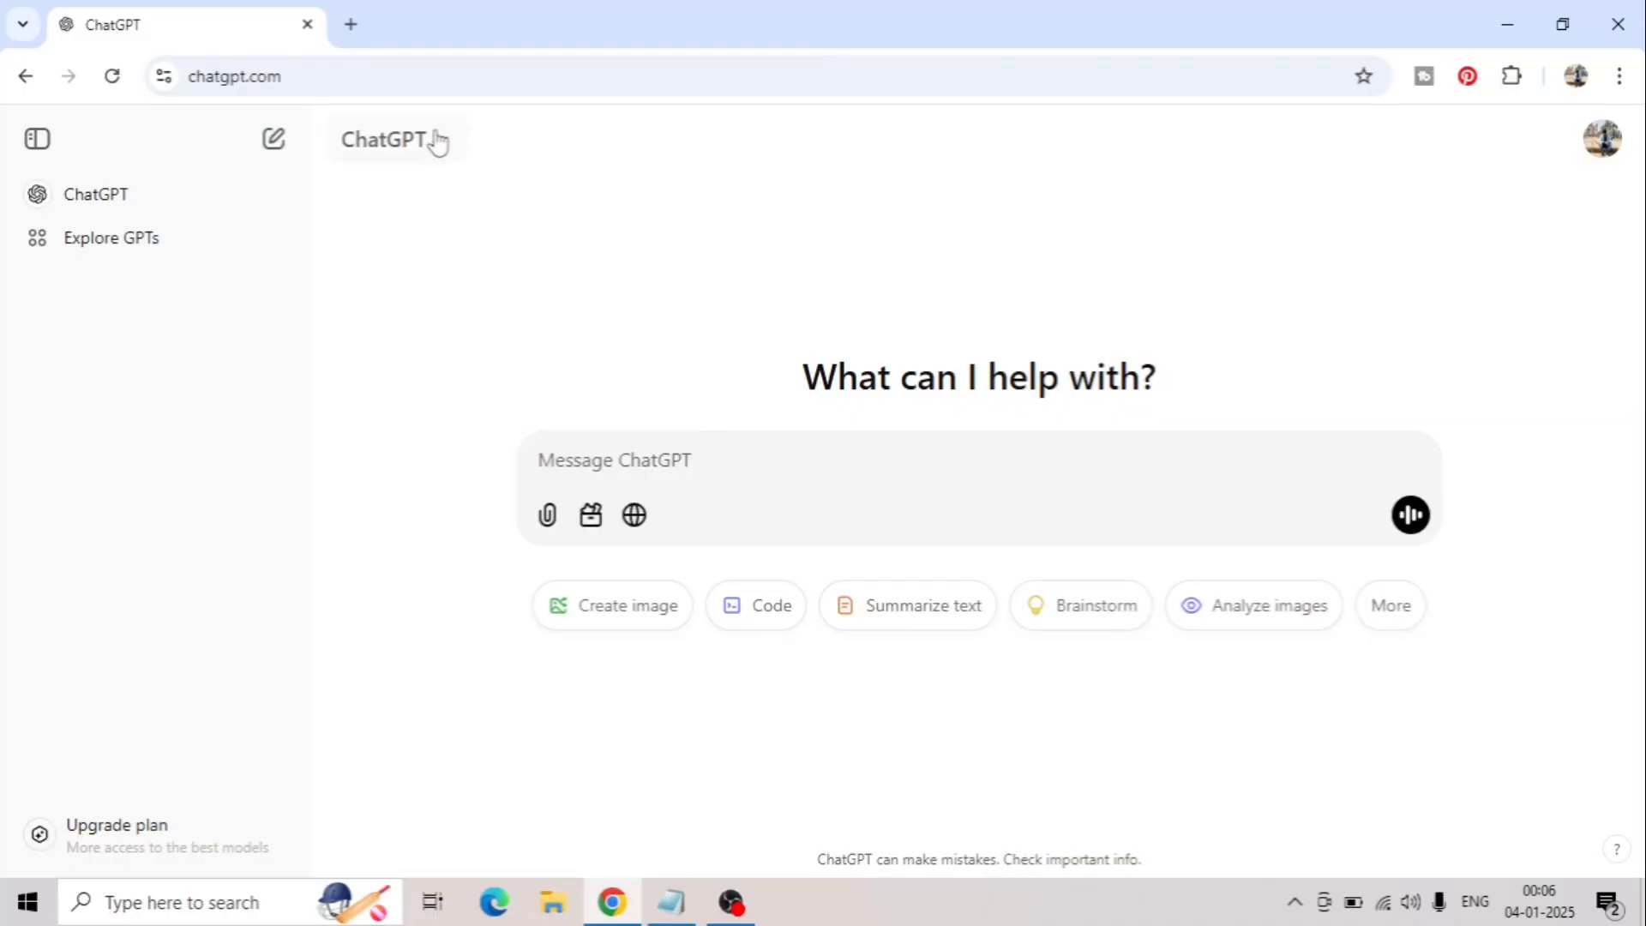
- Send ChatGPT a request for professional currency exchange calculator code in HTML, CSS and JavaScript
left_click(437, 142)
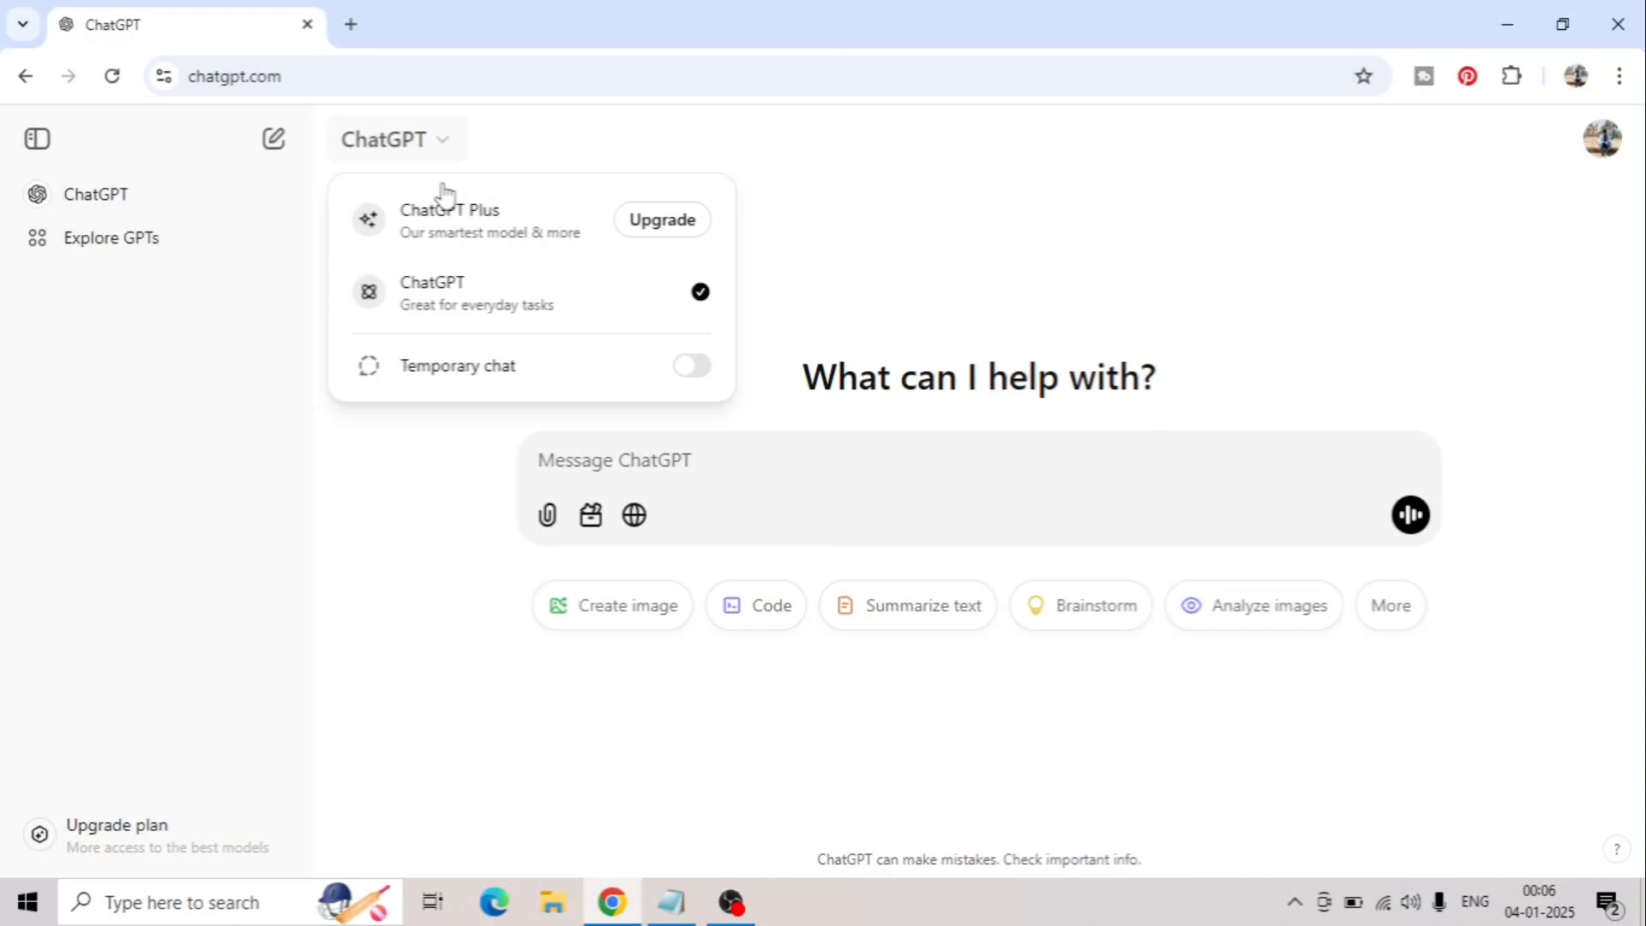
left_click(683, 429)
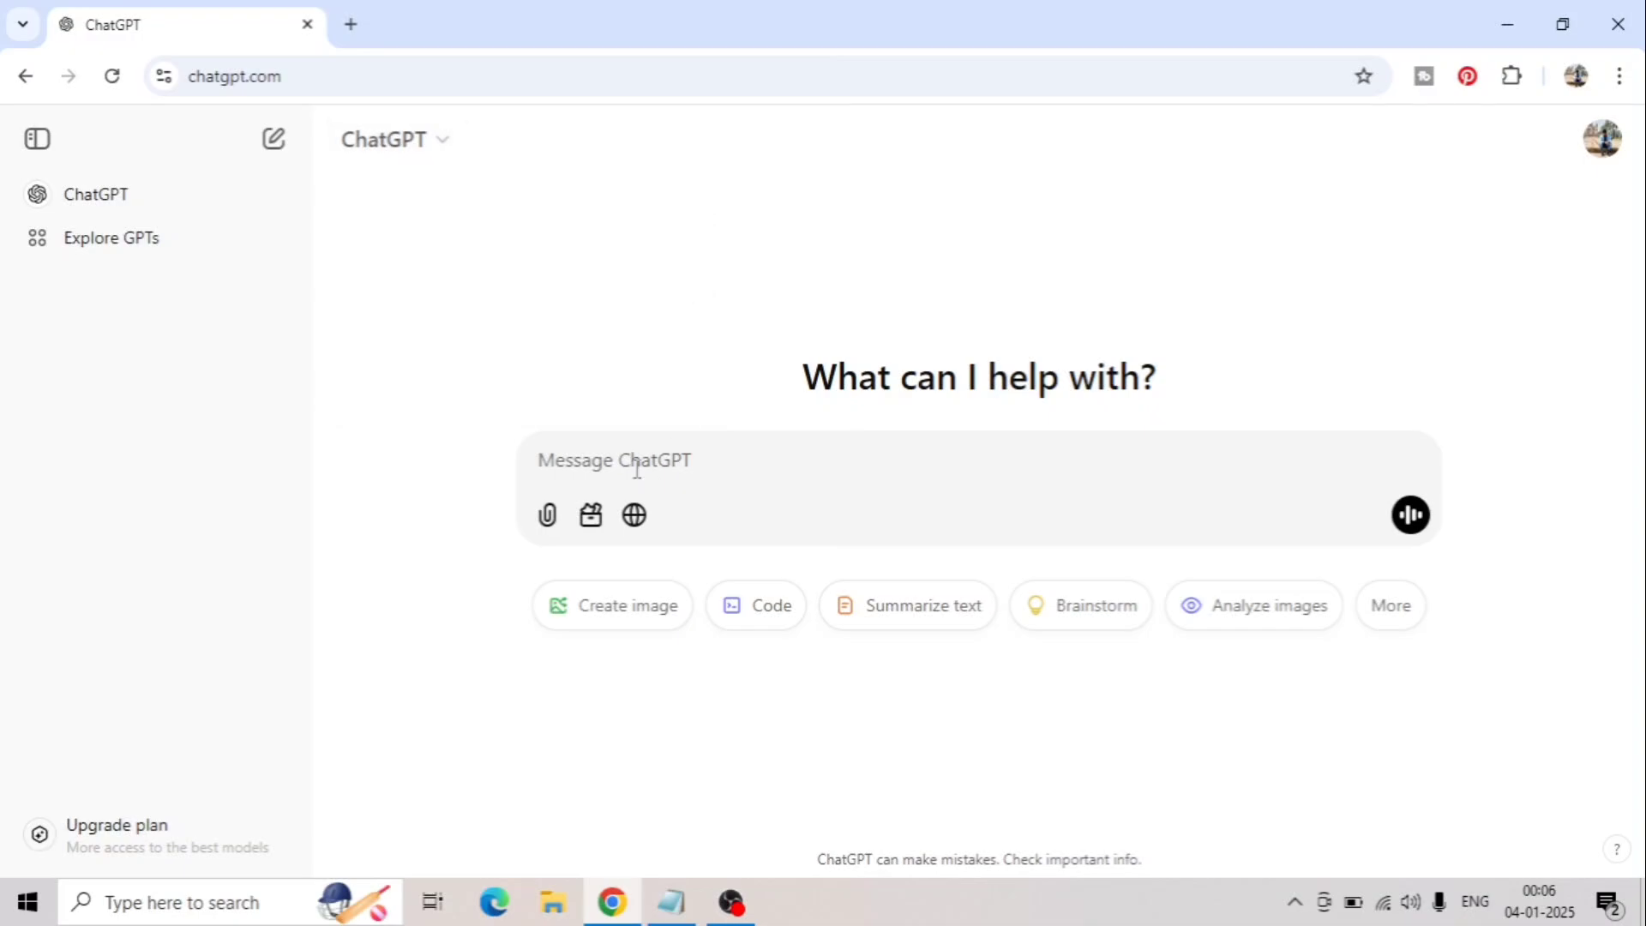
type("Write me a professional")
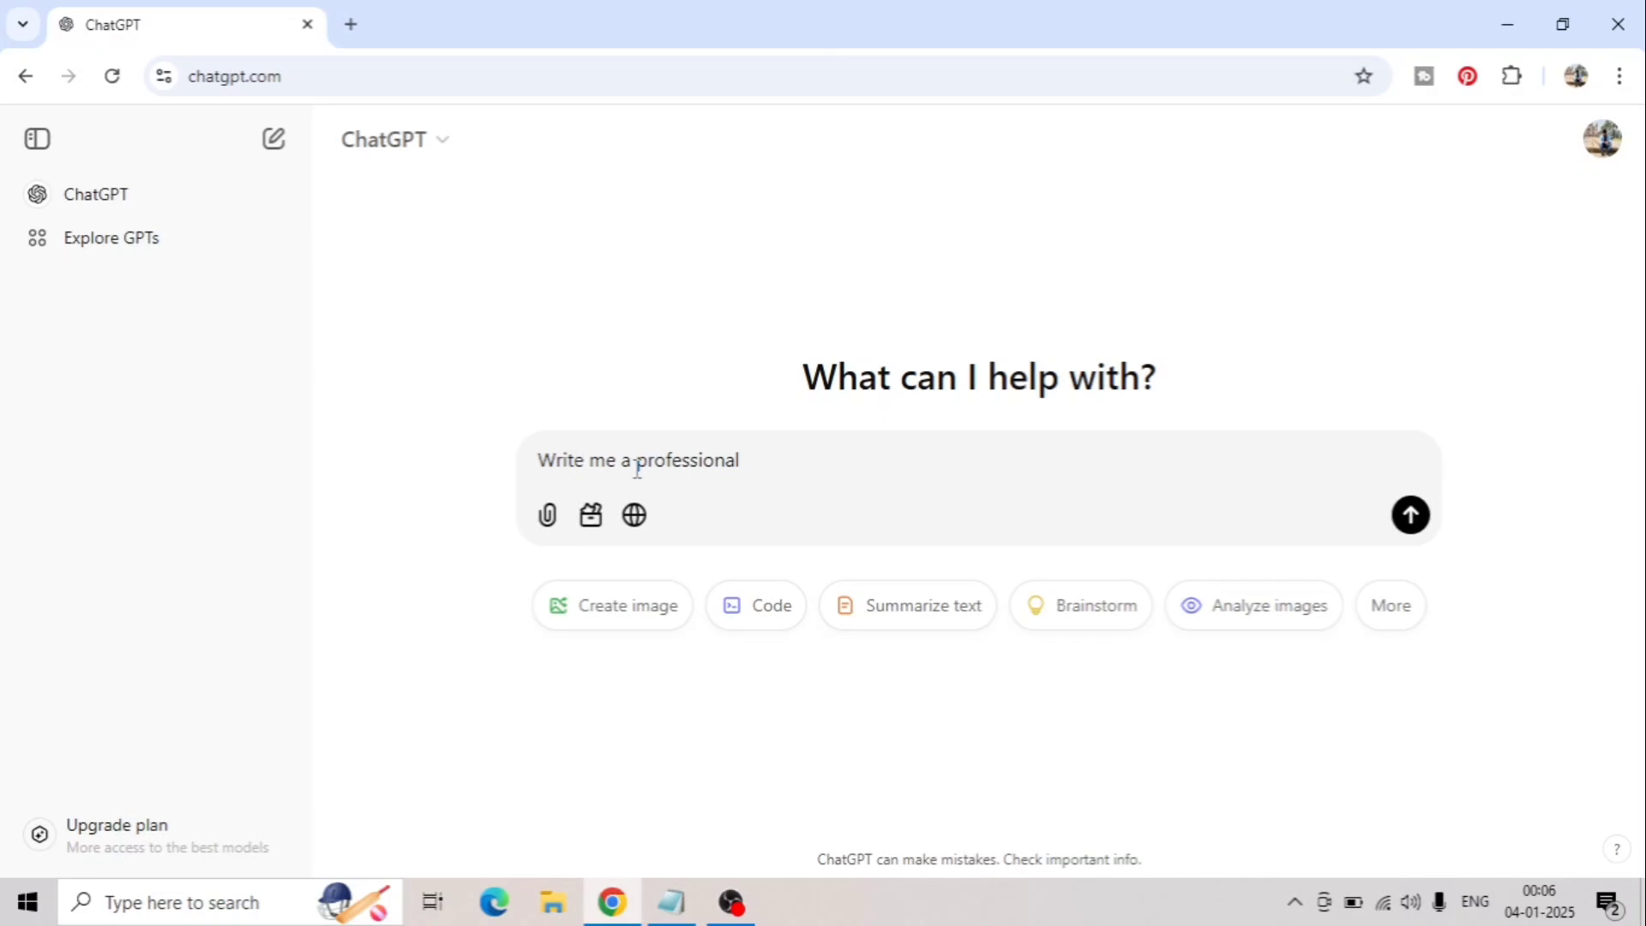
type(" application code to calculate currency exchange rates using HTML,CSS")
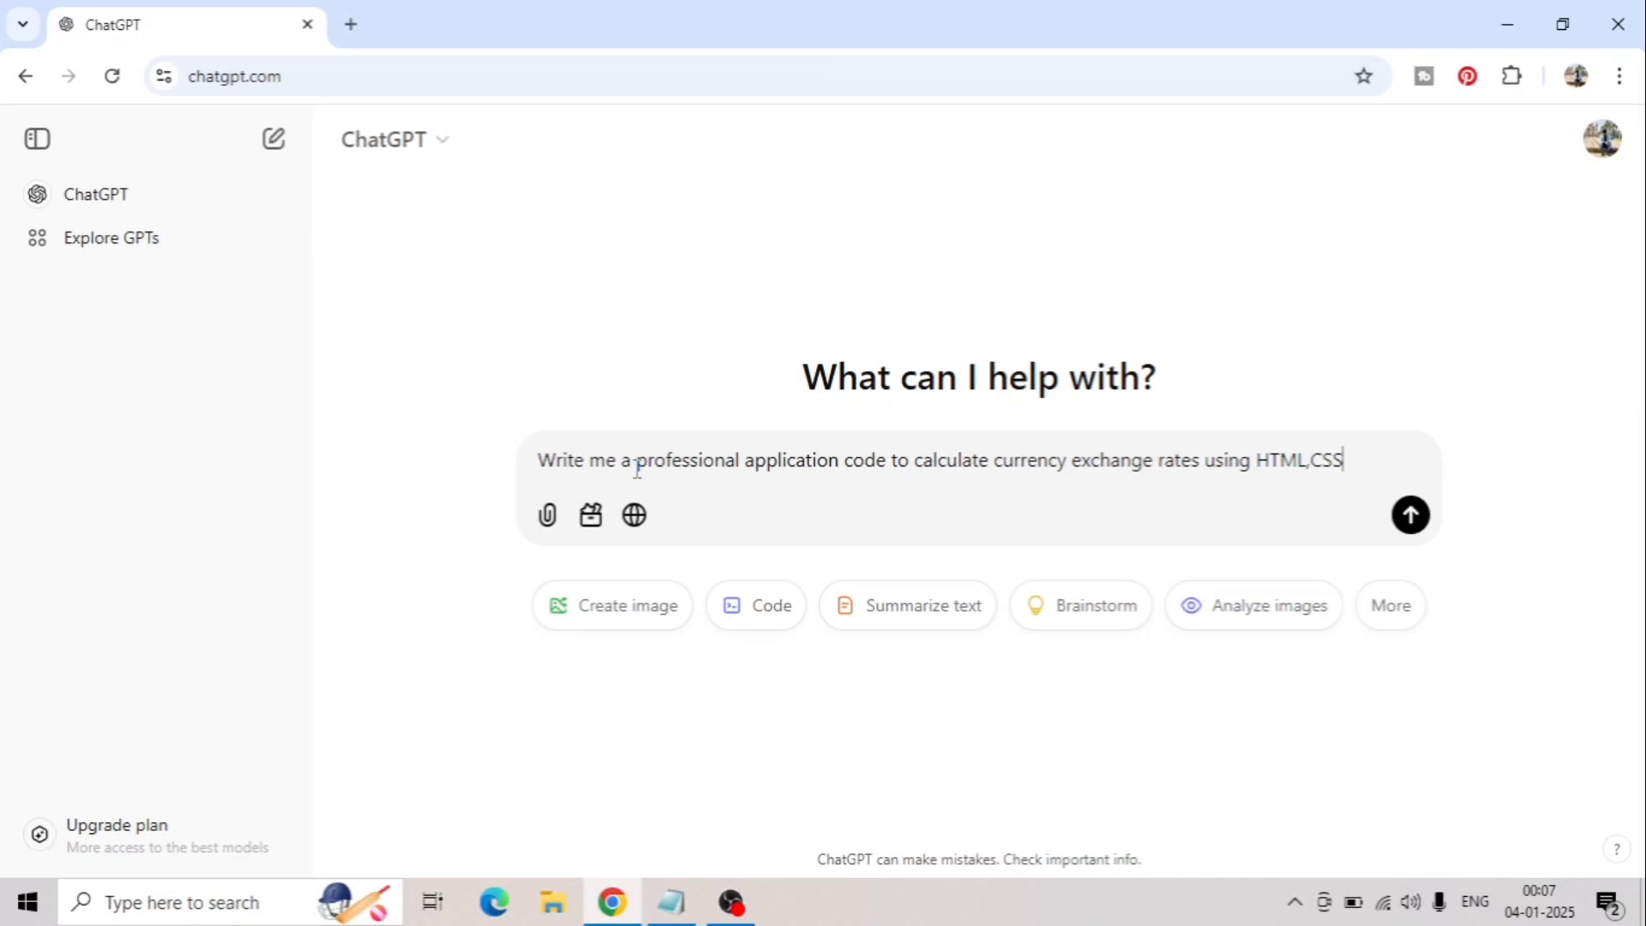
type(" and javascript")
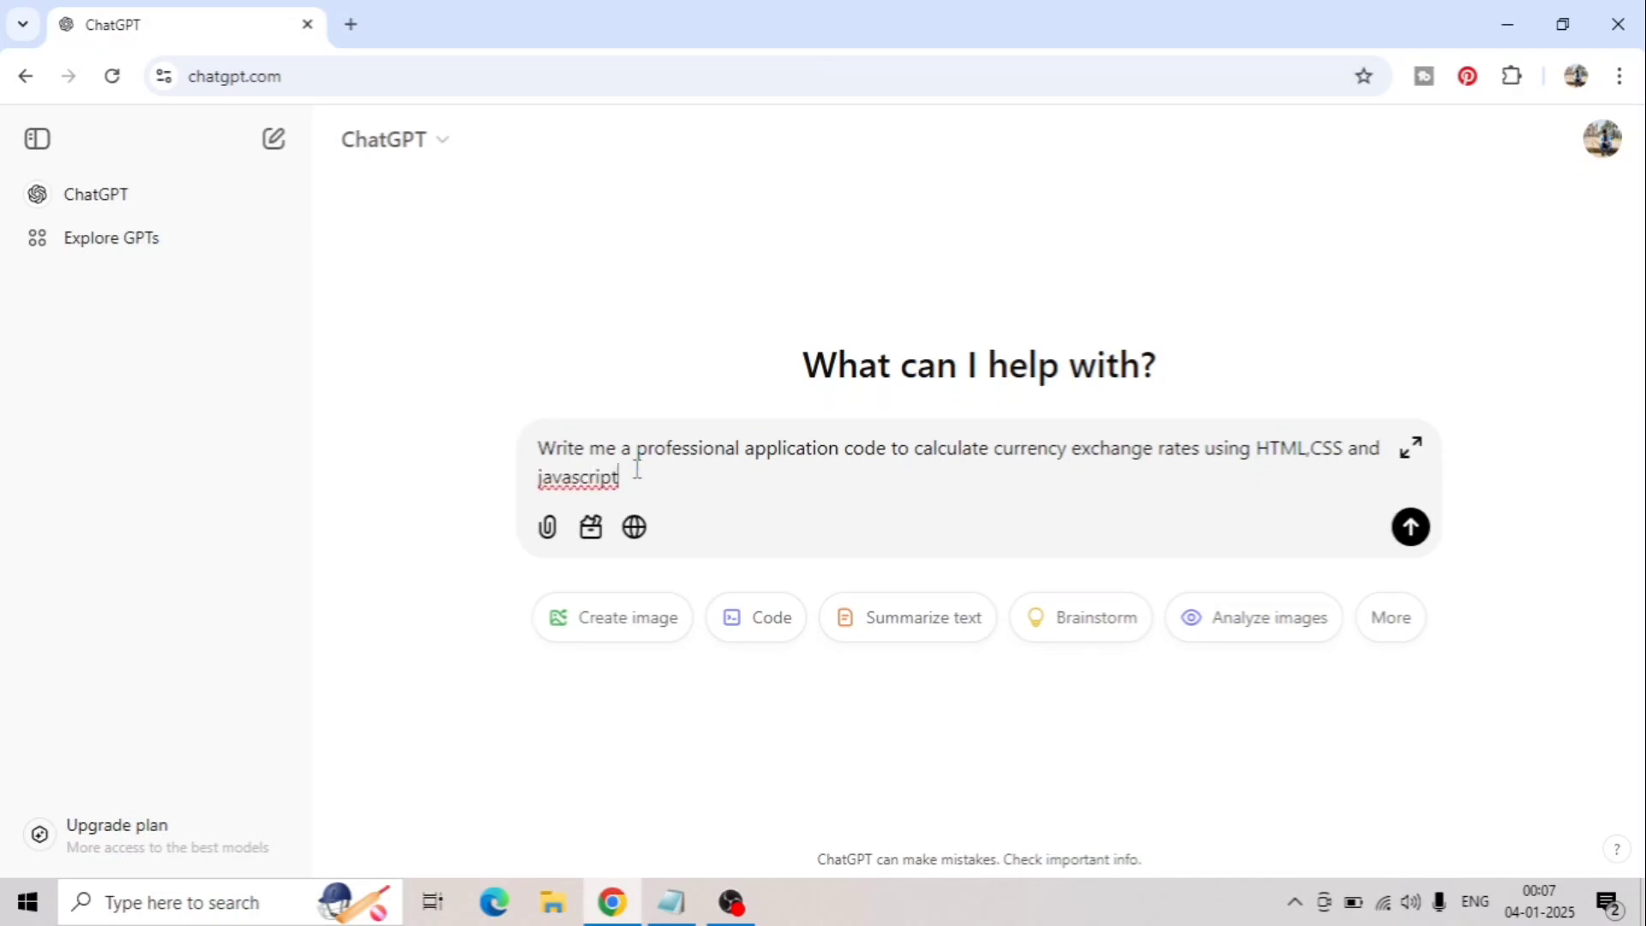
key("Return")
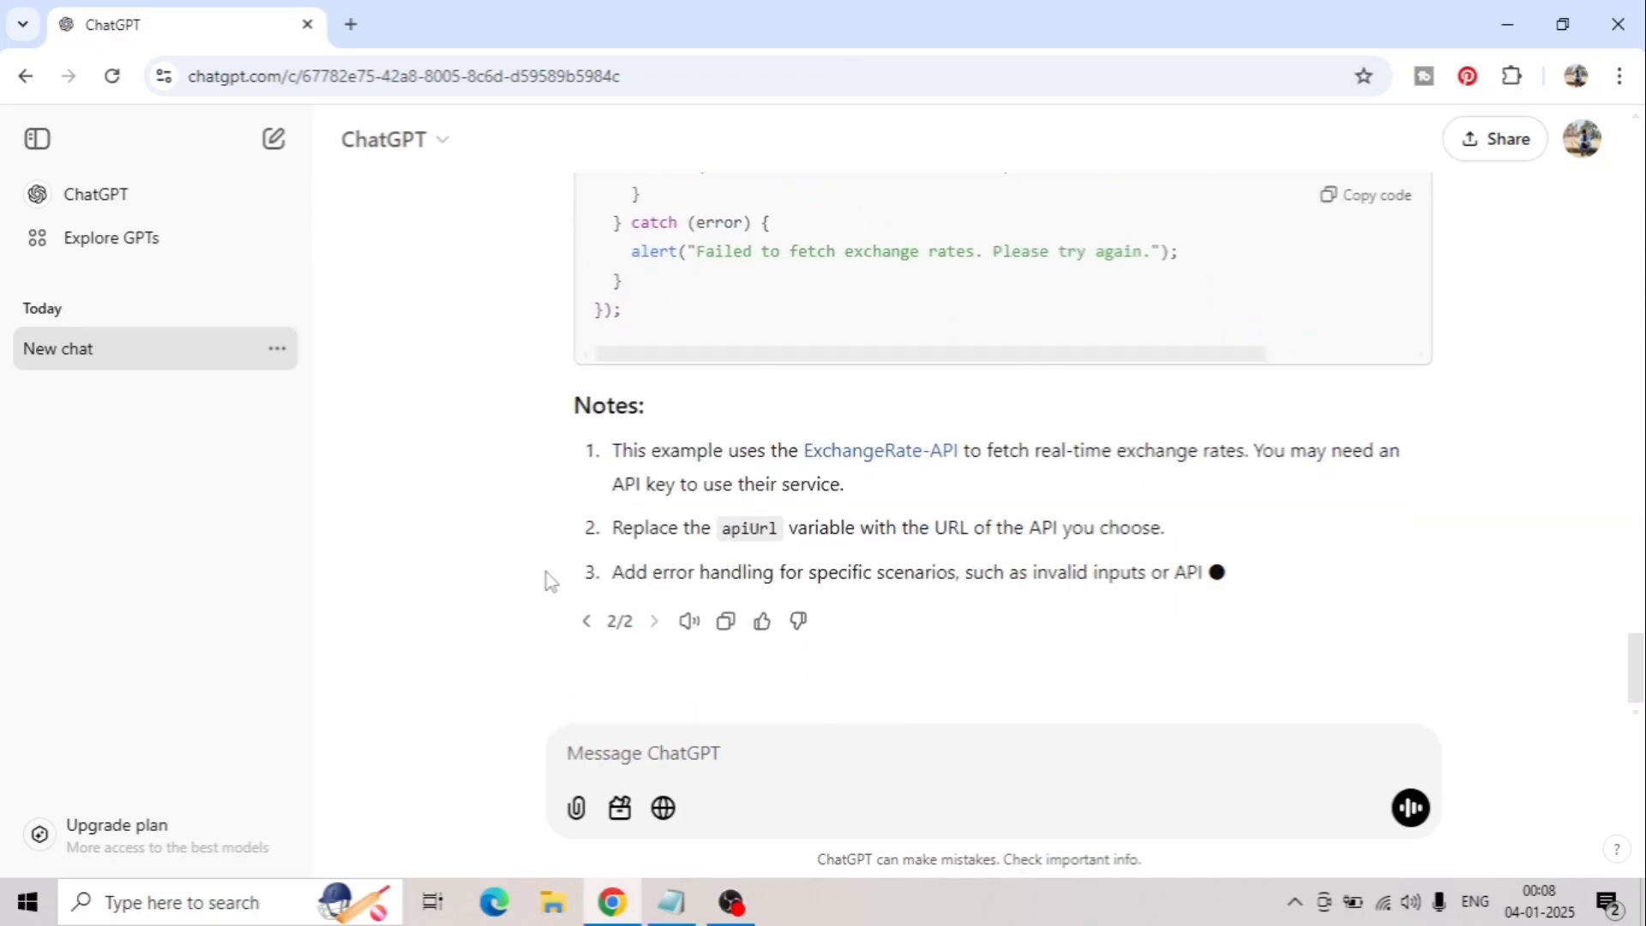
scroll(546, 582, "up", 1)
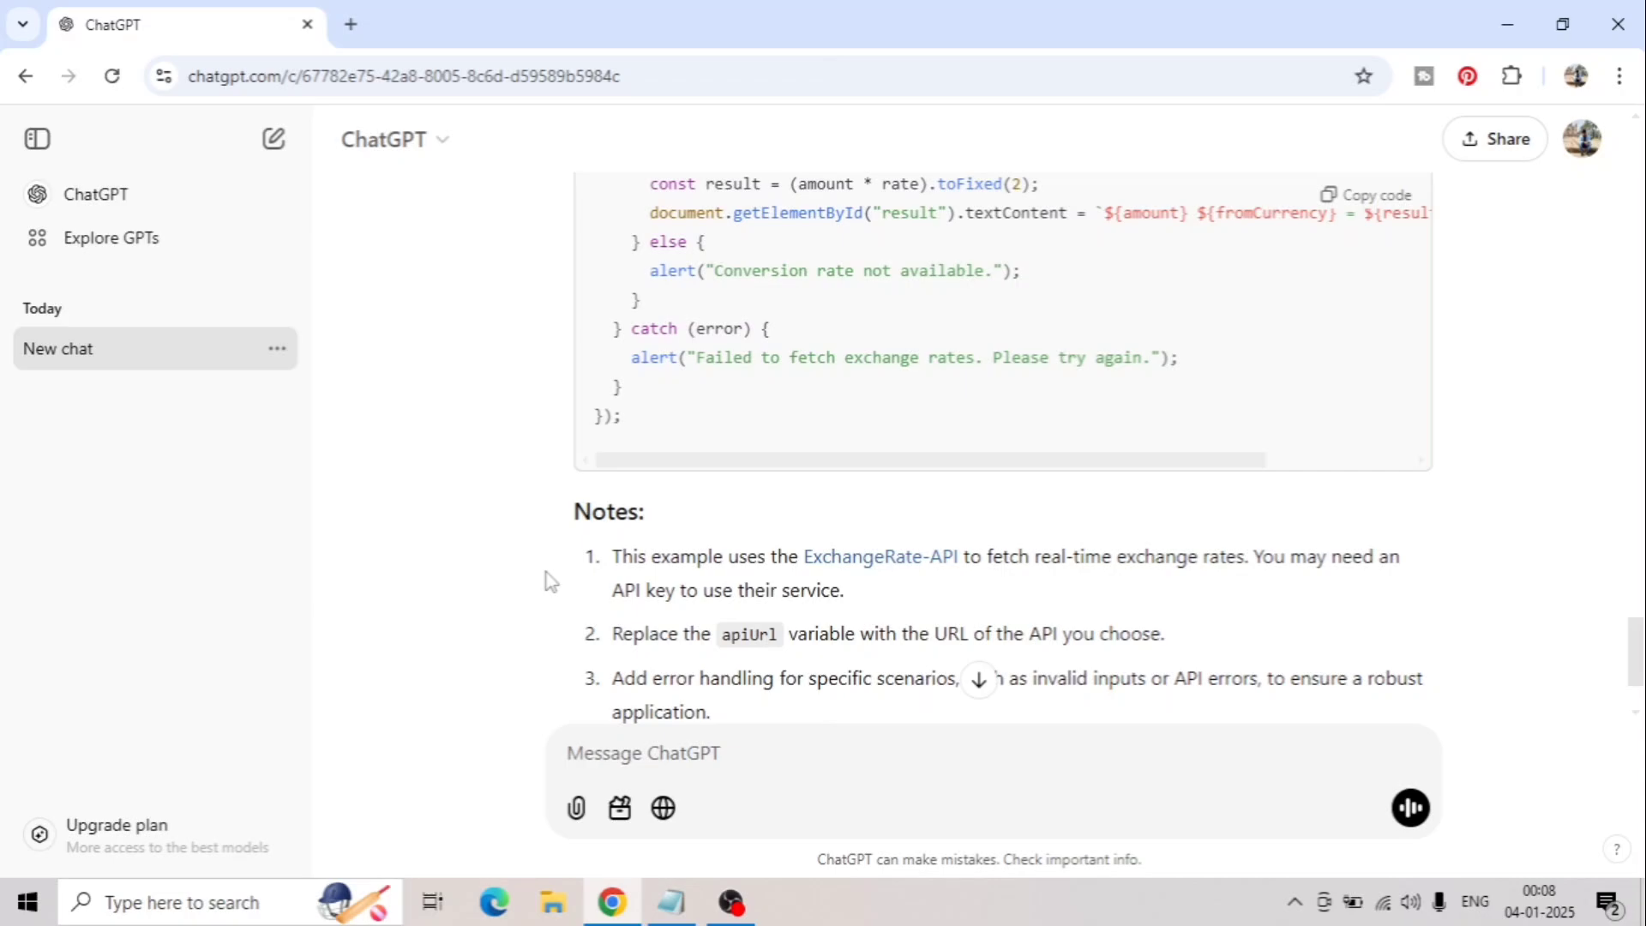
scroll(545, 581, "up", 3)
scroll(545, 581, "up", 3)
scroll(547, 581, "up", 2)
scroll(545, 582, "up", 2)
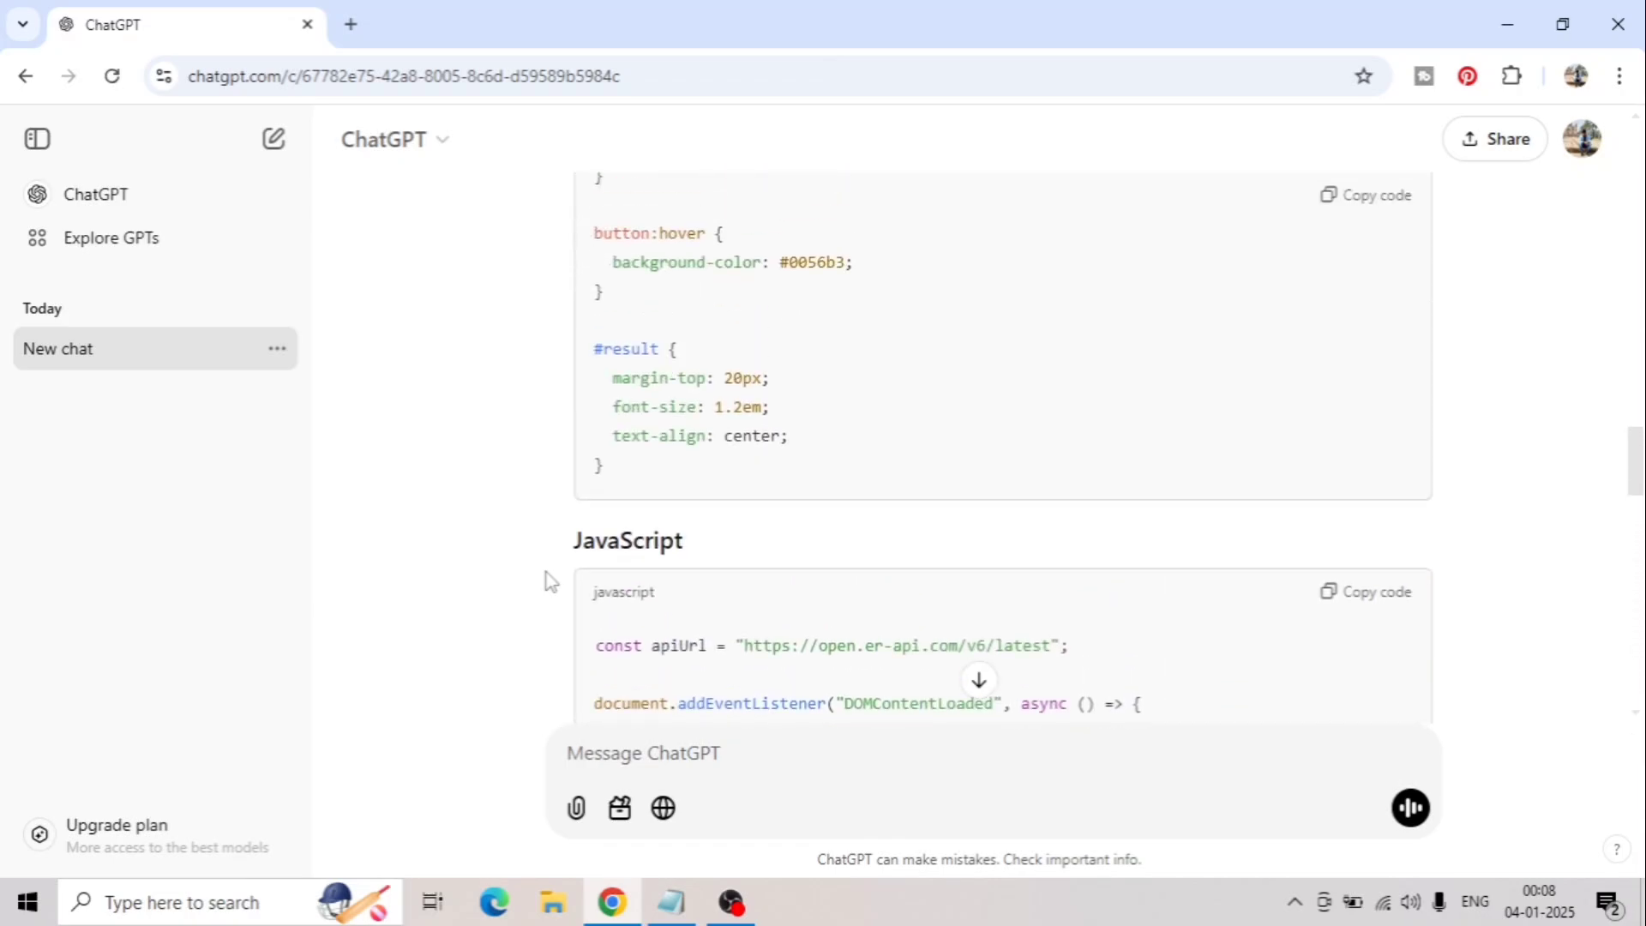
scroll(546, 582, "up", 3)
scroll(546, 582, "up", 2)
scroll(546, 582, "up", 3)
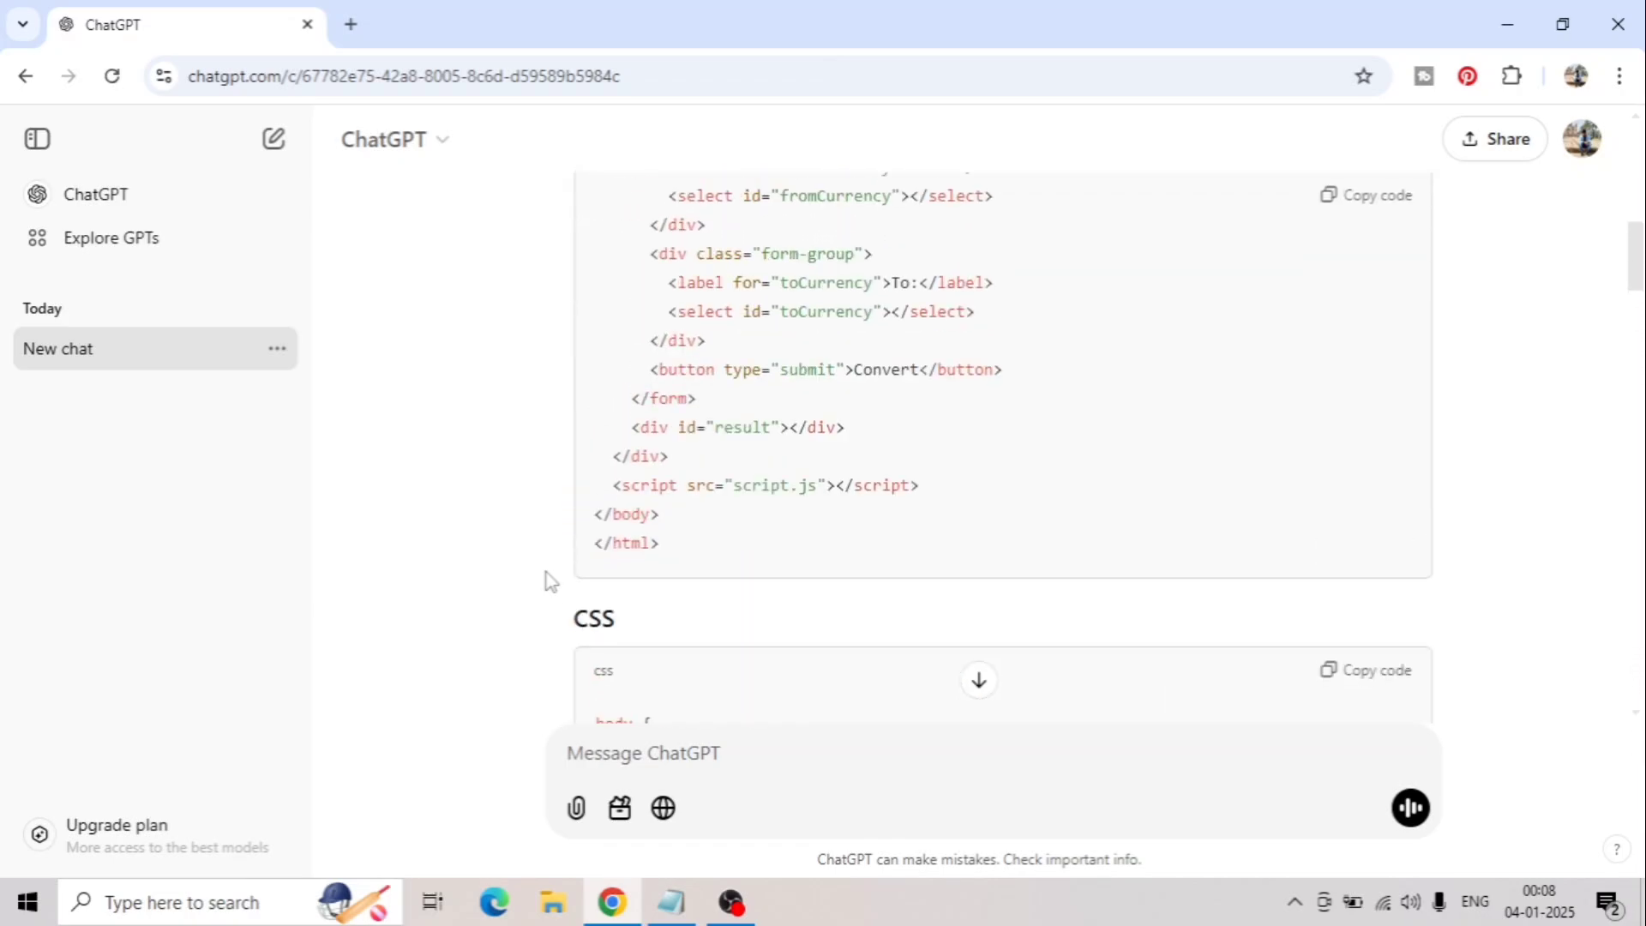
scroll(546, 581, "up", 1)
scroll(547, 582, "up", 2)
scroll(545, 582, "up", 2)
scroll(546, 581, "up", 2)
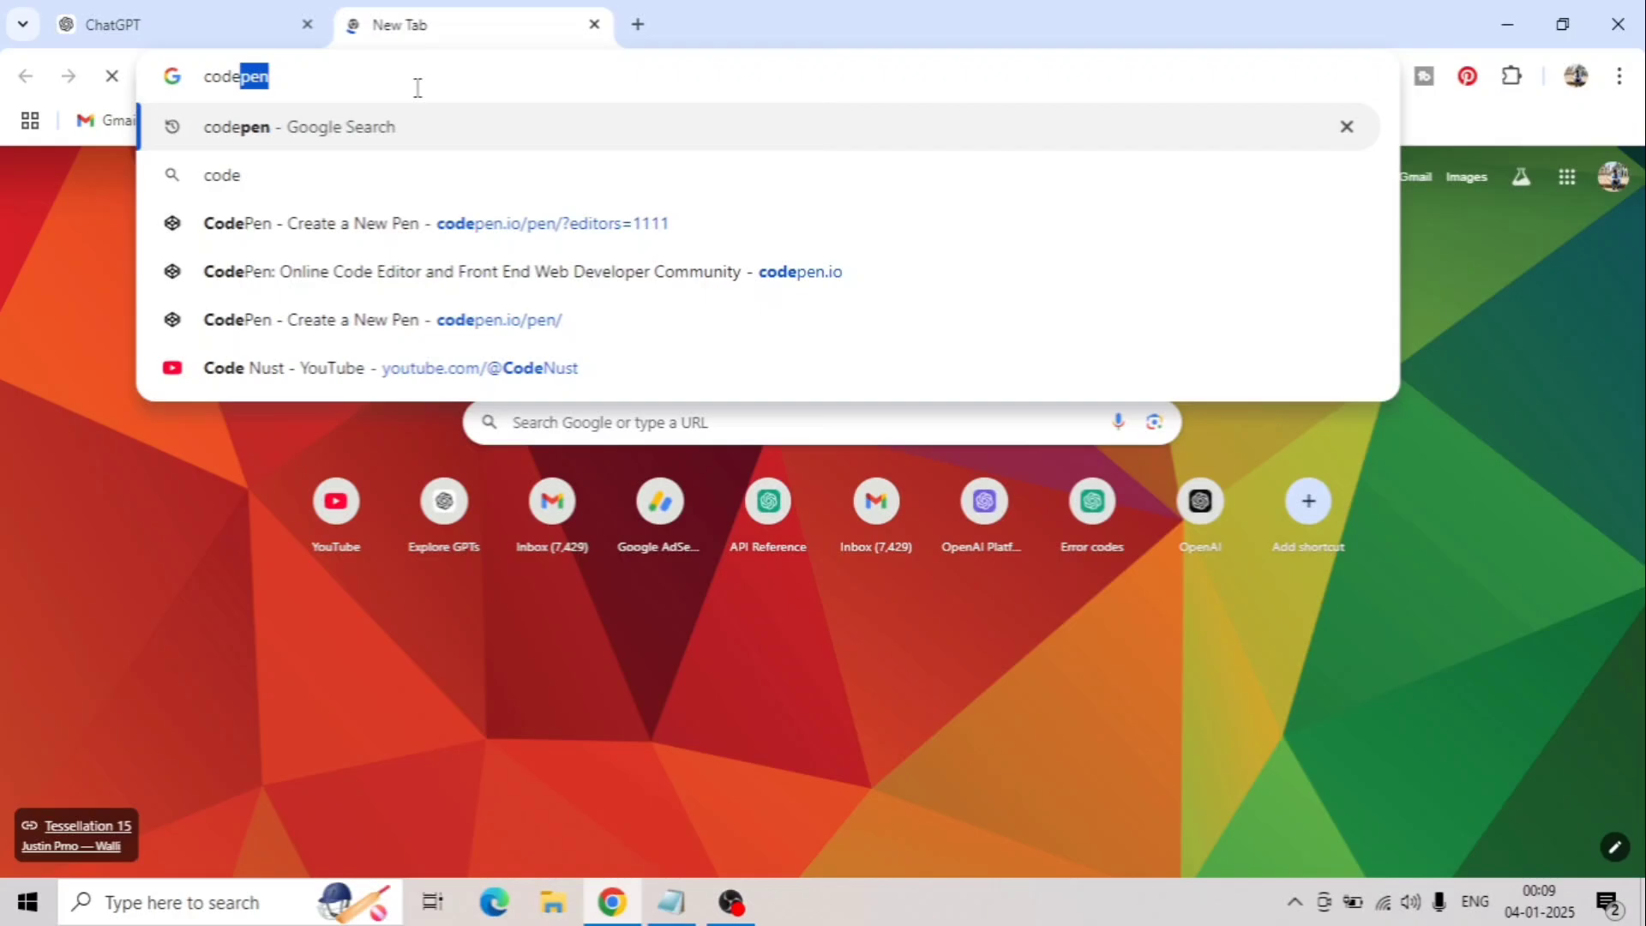
type("p")
- Start a new CodePen pen with editors stacked on the left beside the preview, then return to ChatGPT
key("Return")
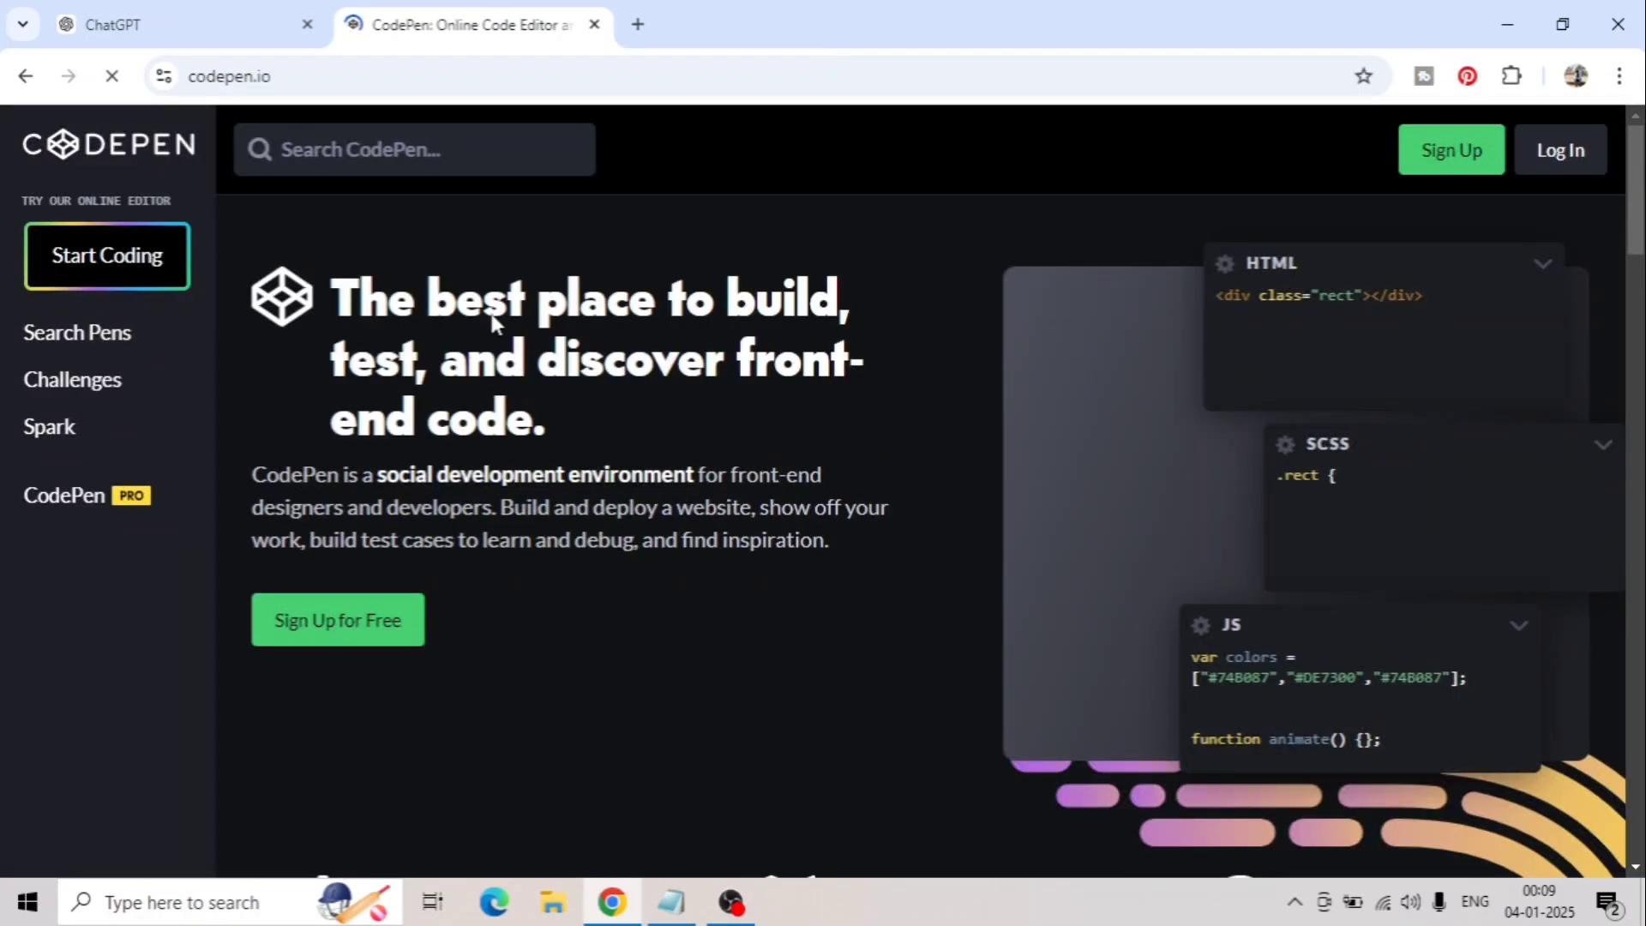
left_click(50, 243)
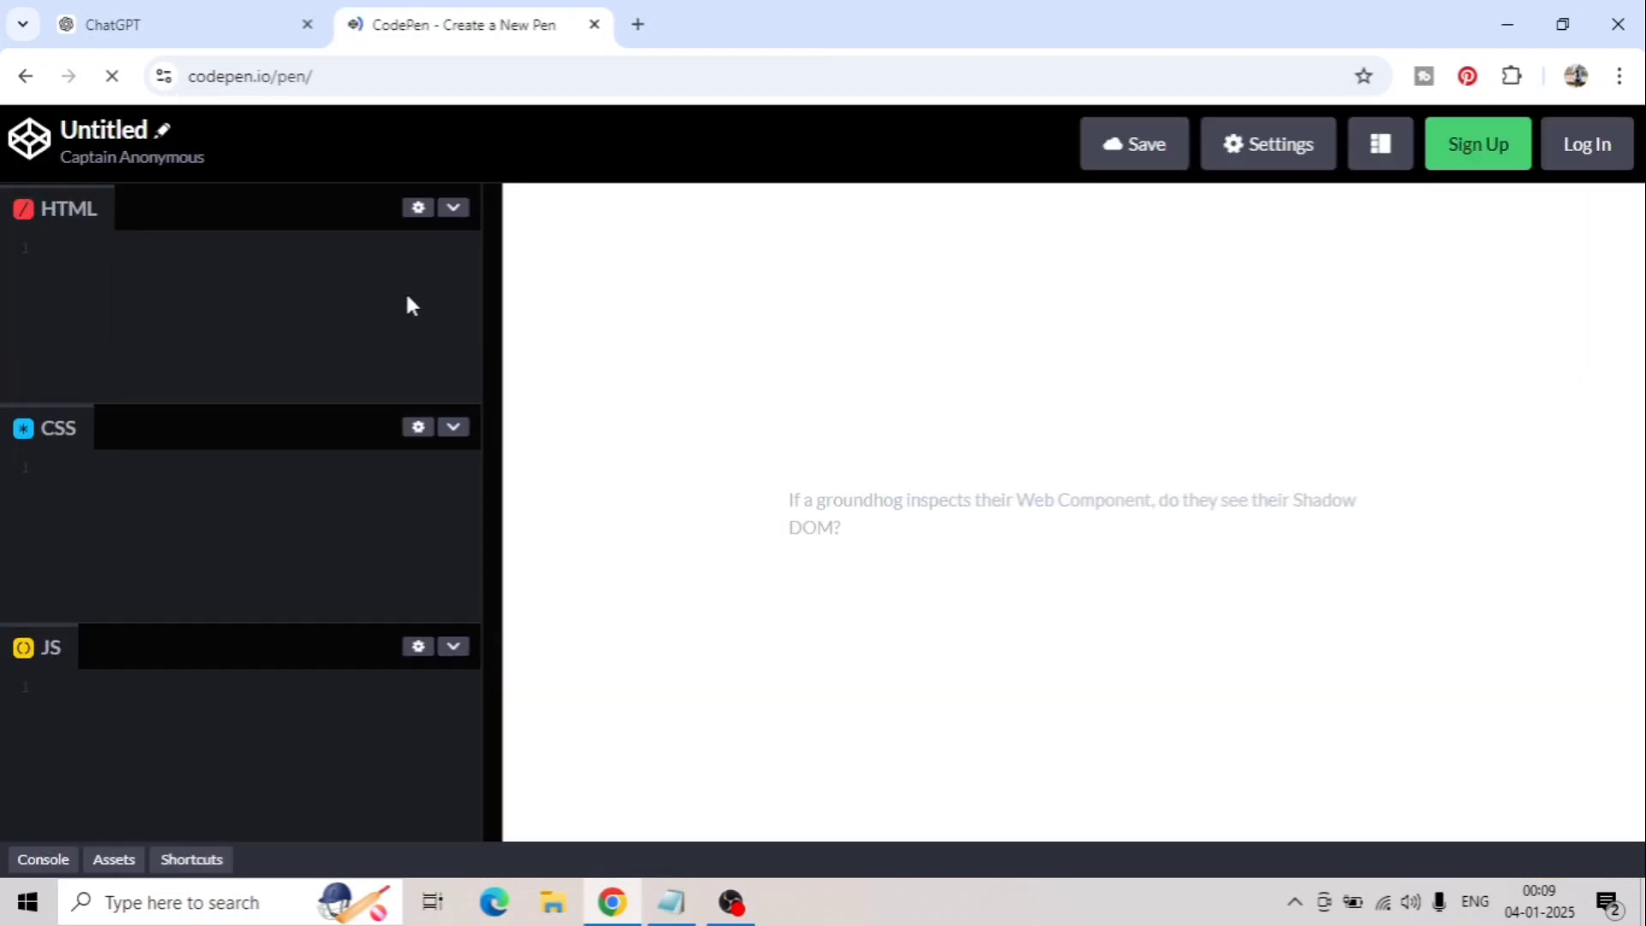
left_click(1380, 148)
left_click(1247, 268)
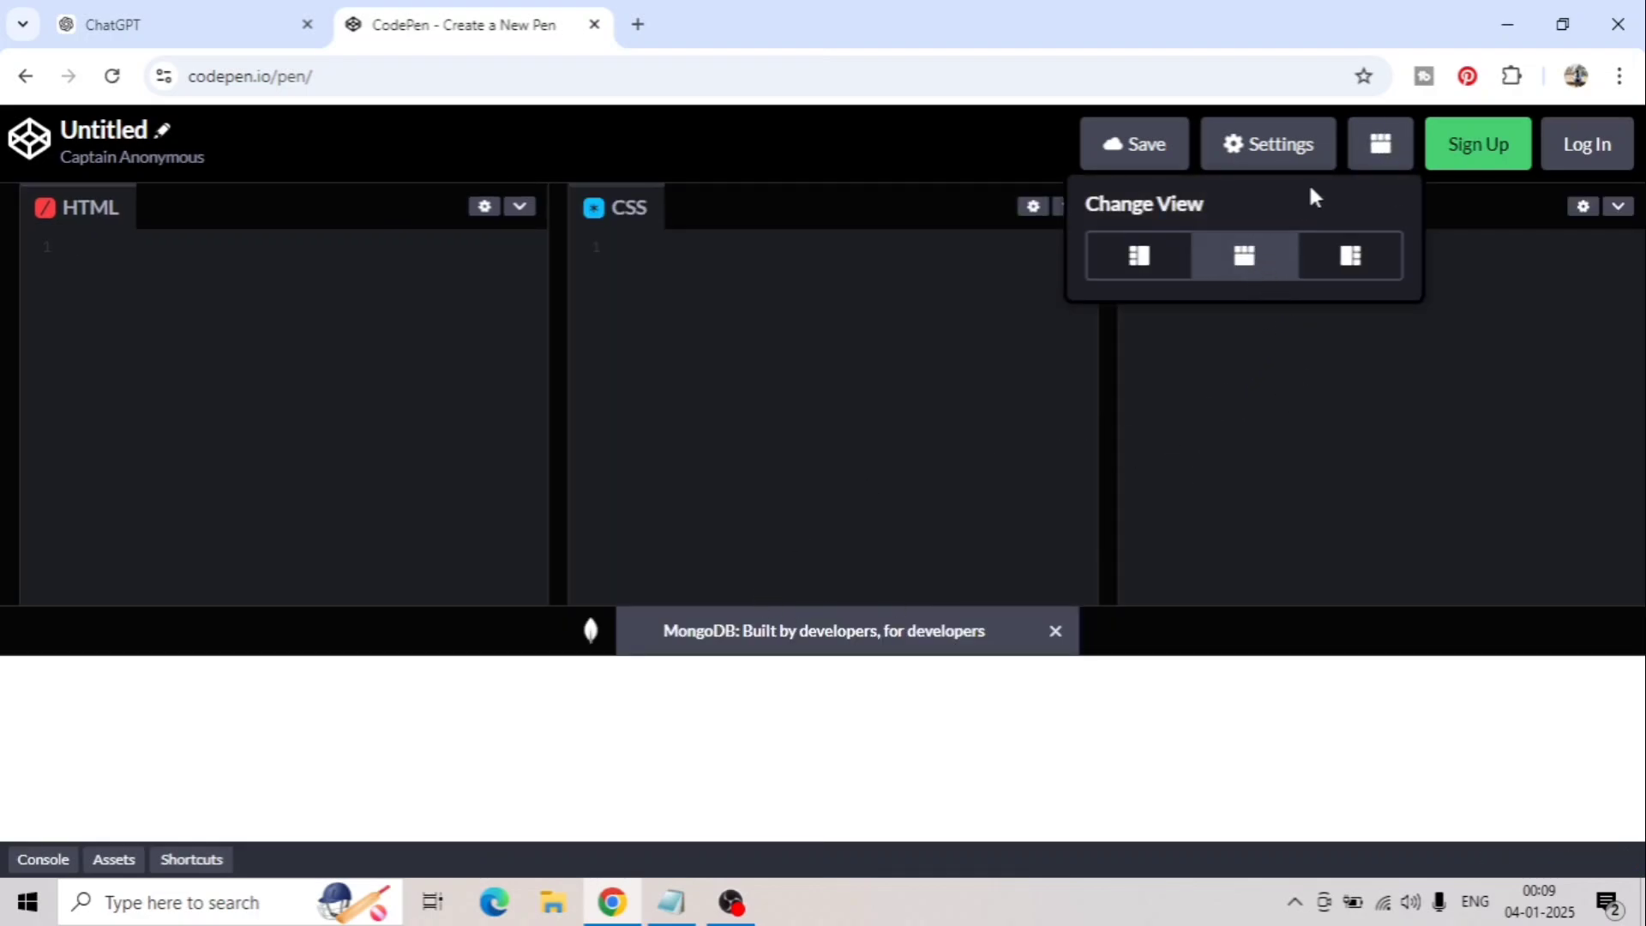
left_click(1137, 260)
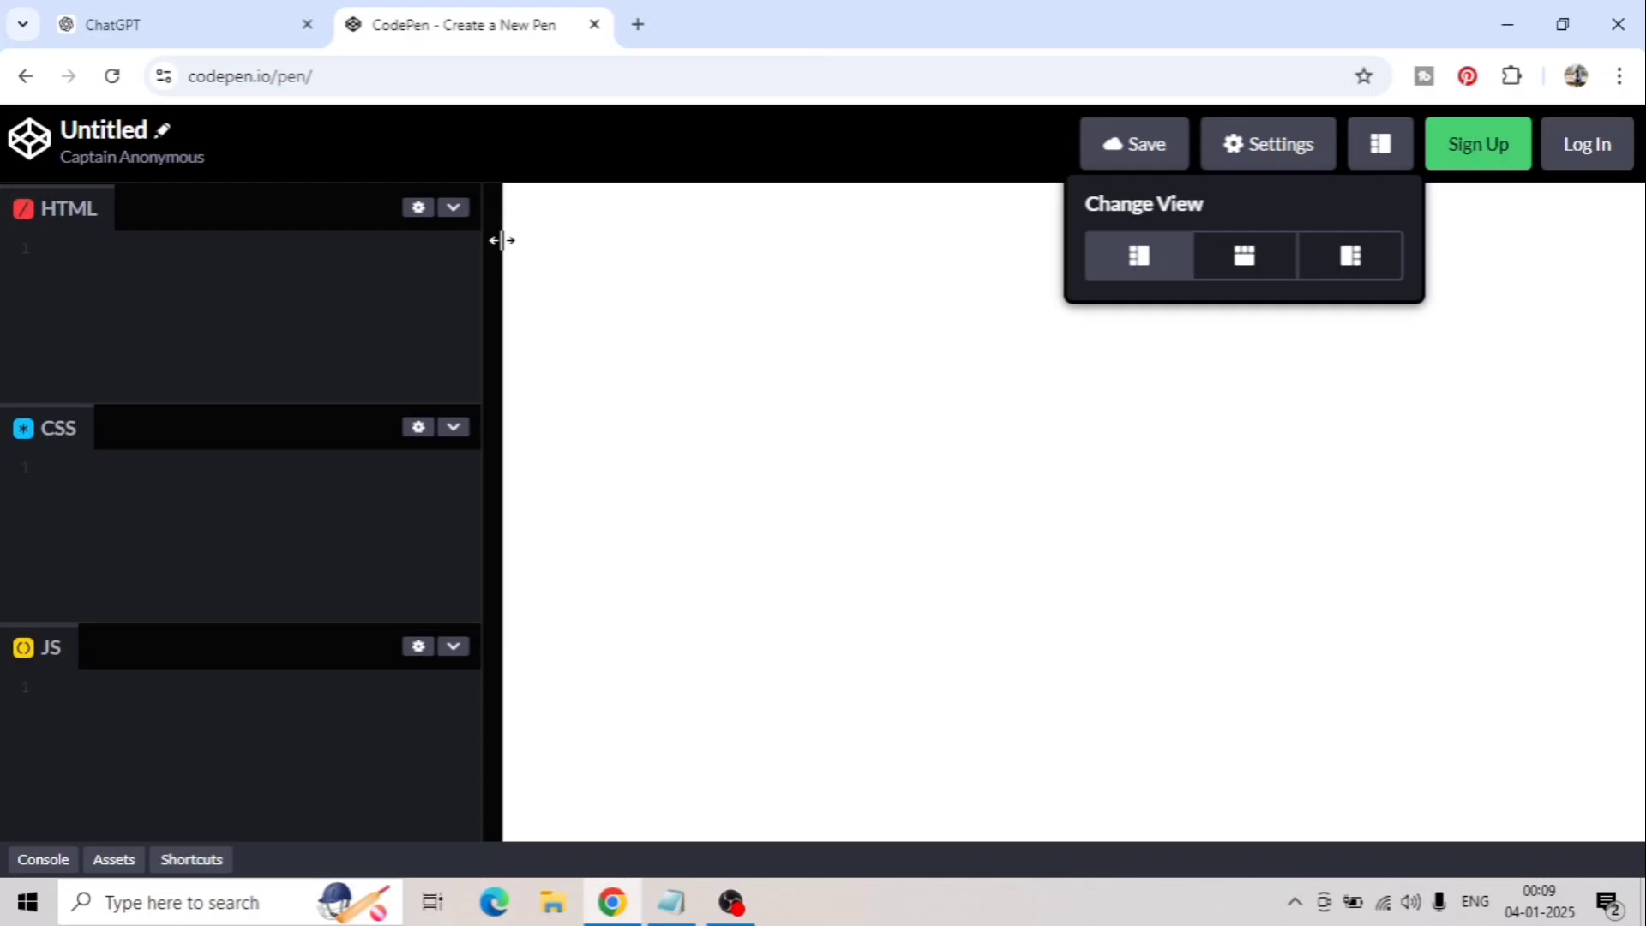
left_click(236, 38)
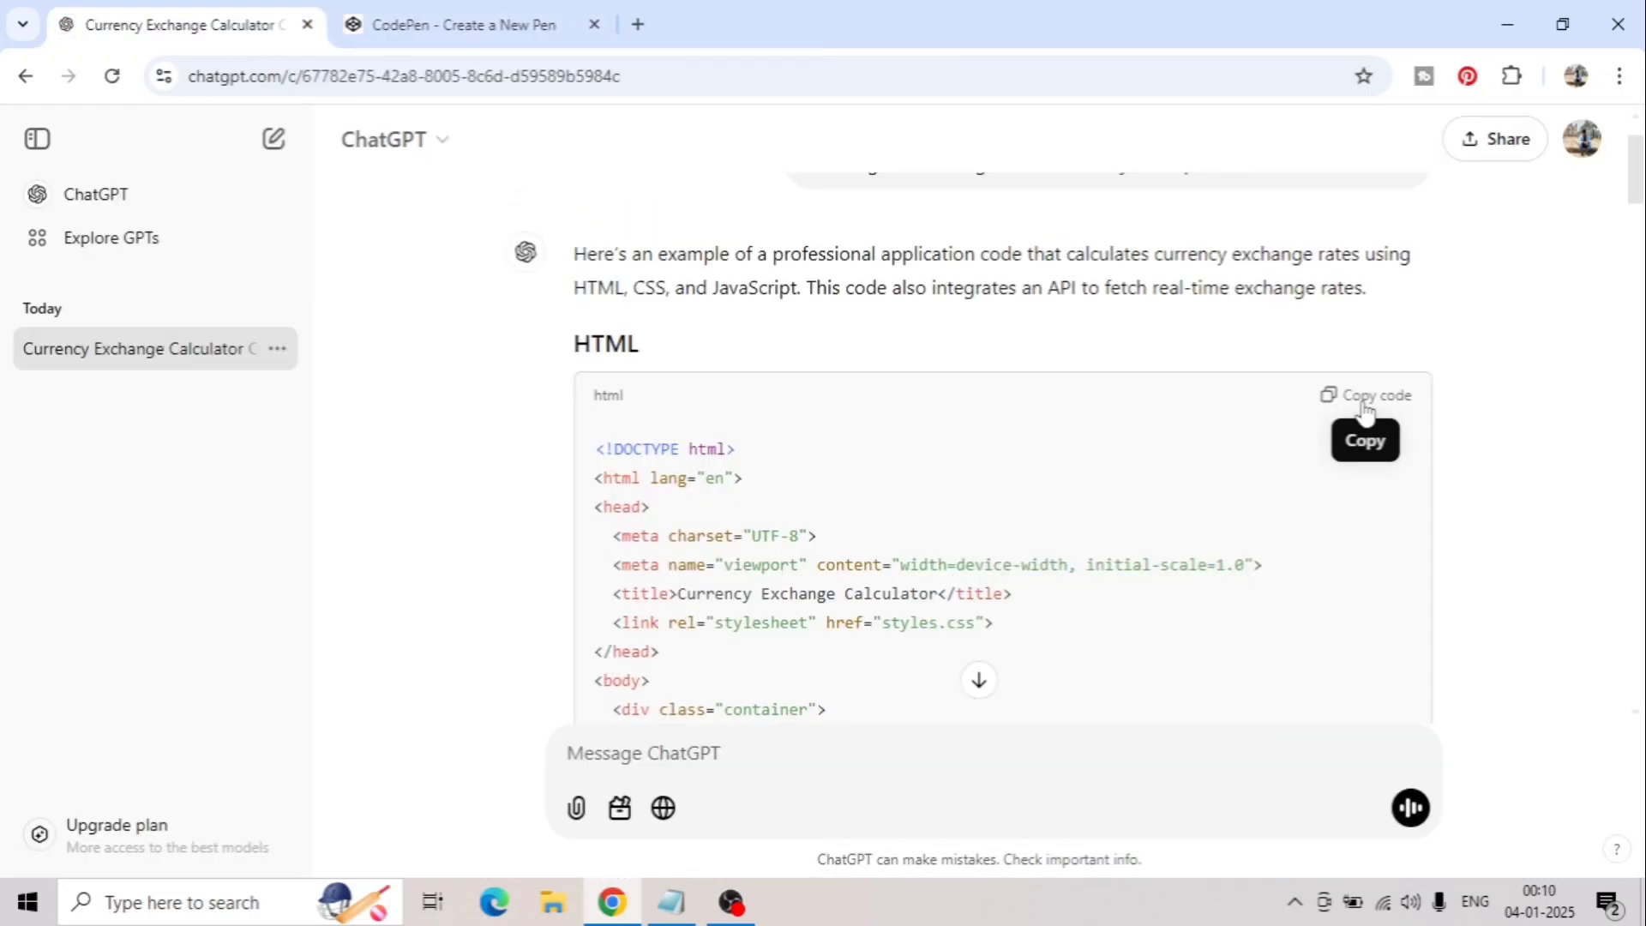
- Paste ChatGPT's HTML into the pen's HTML editor
left_click(457, 25)
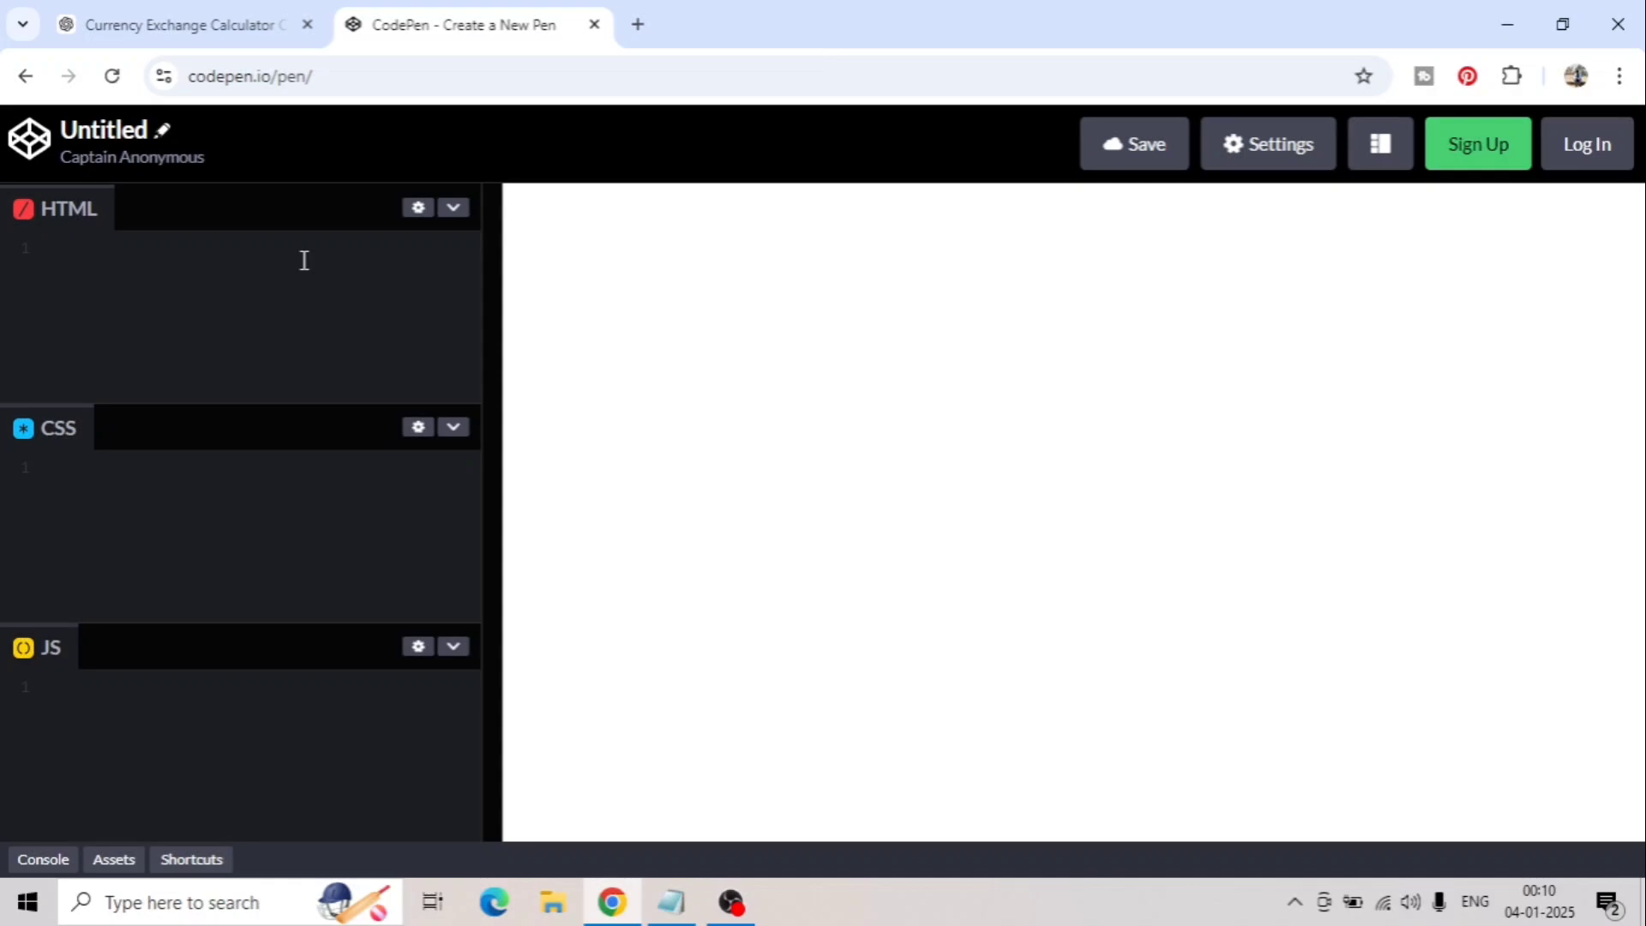
left_click(304, 261)
key("ctrl+v")
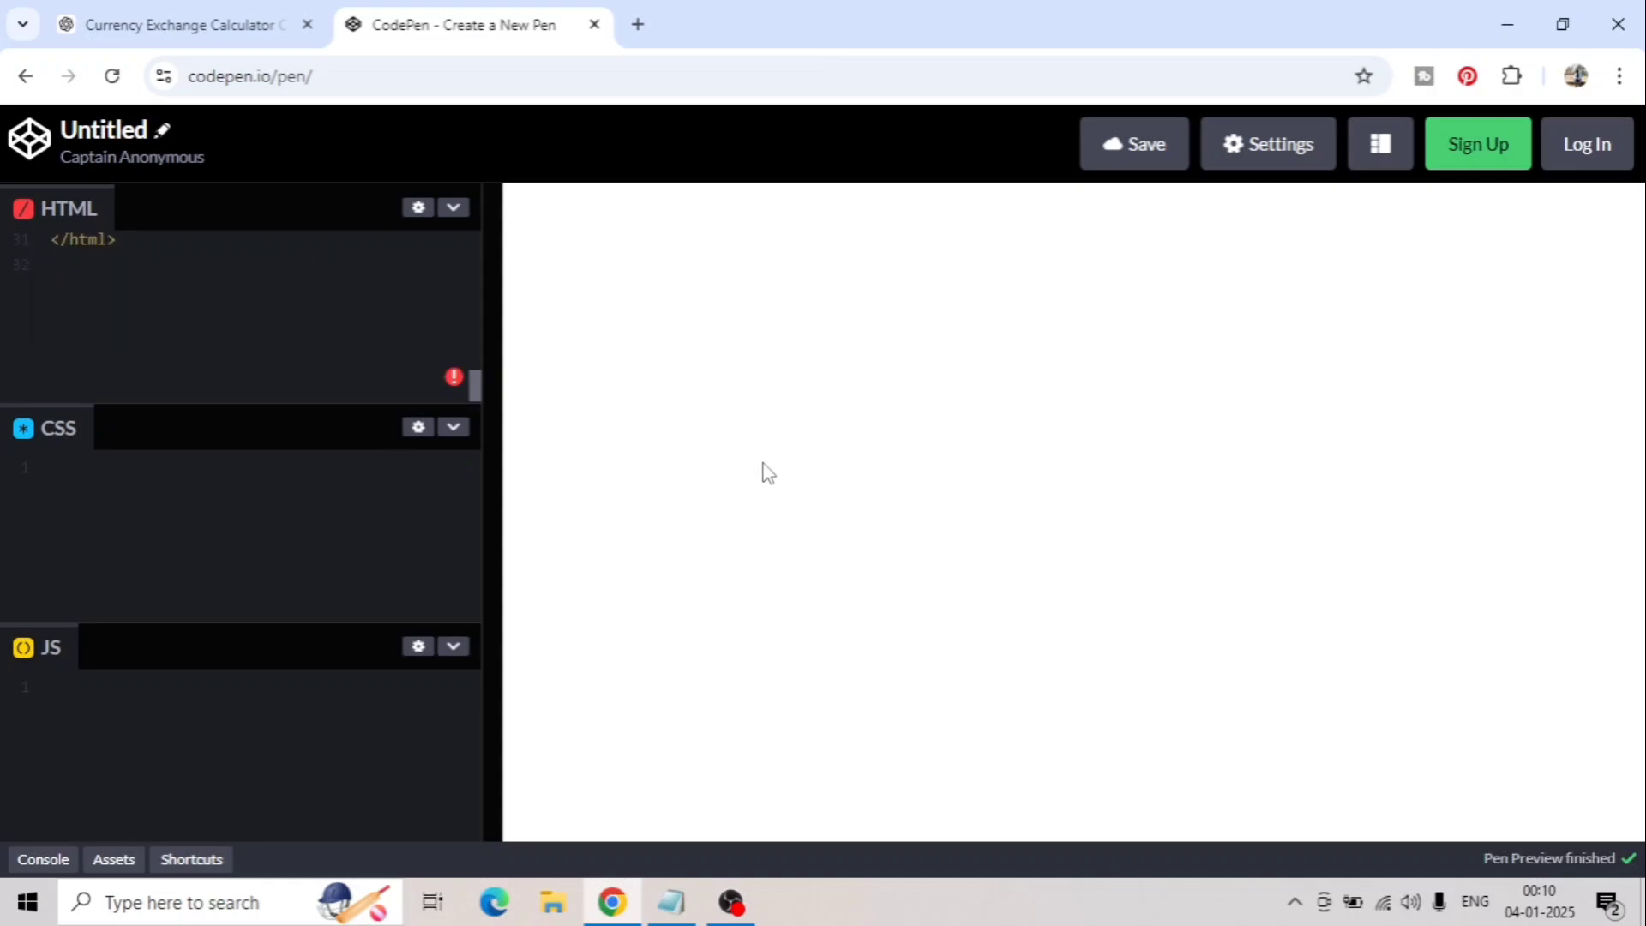
left_click(182, 25)
scroll(531, 582, "down", 10)
scroll(531, 583, "down", 10)
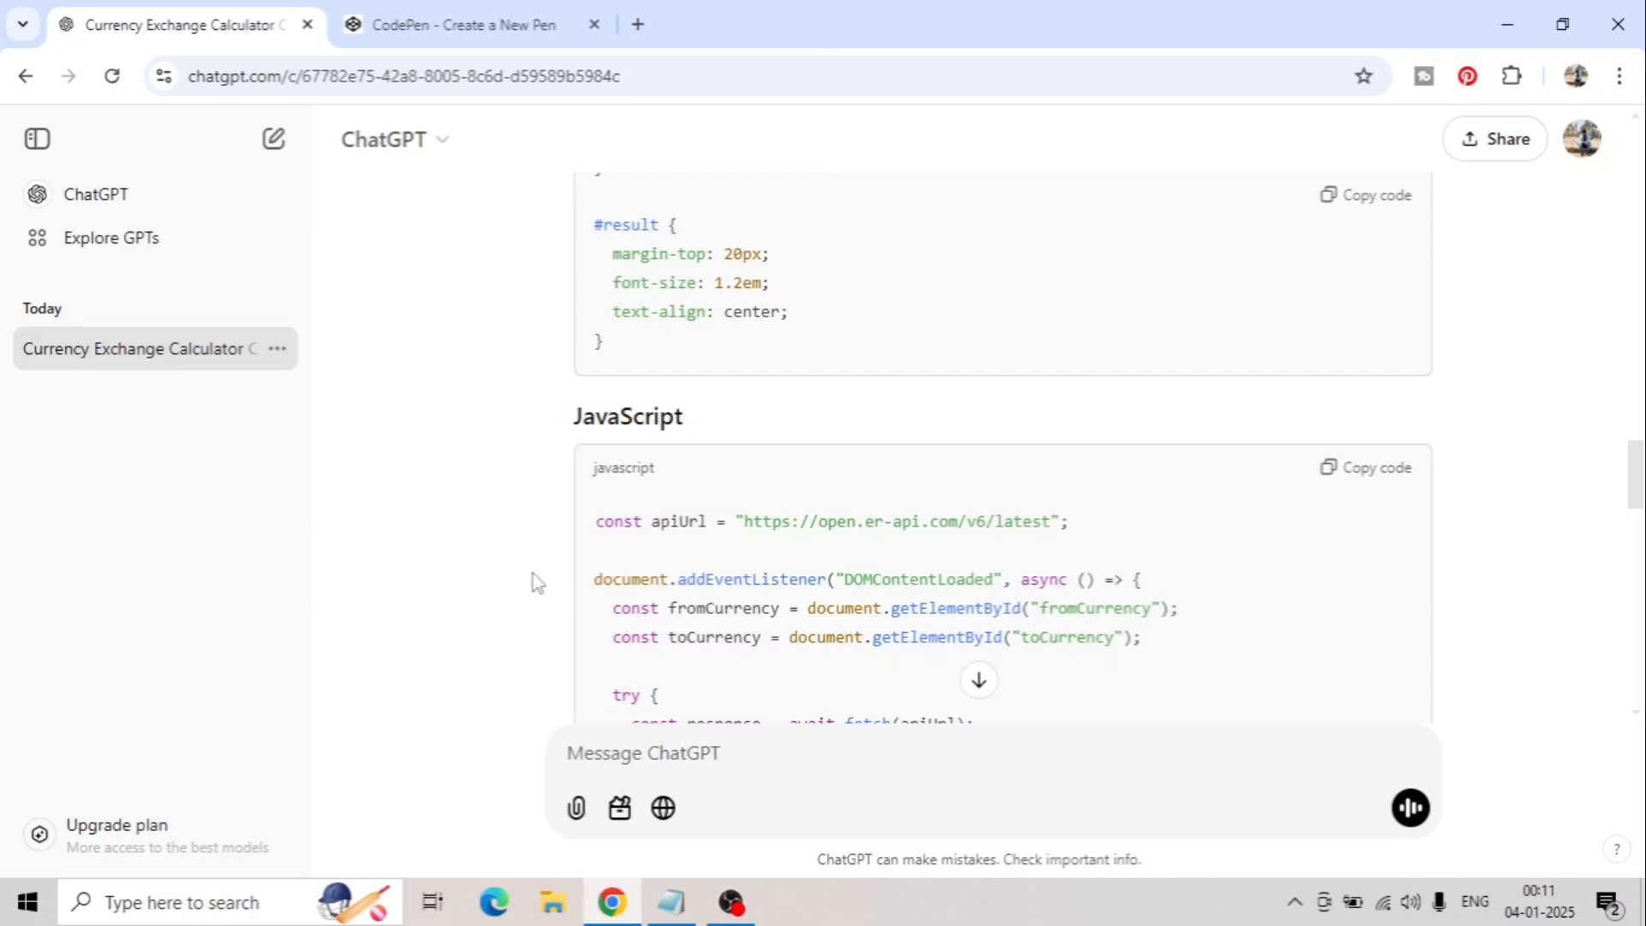
scroll(528, 488, "up", 1)
scroll(526, 427, "up", 8)
scroll(524, 425, "up", 3)
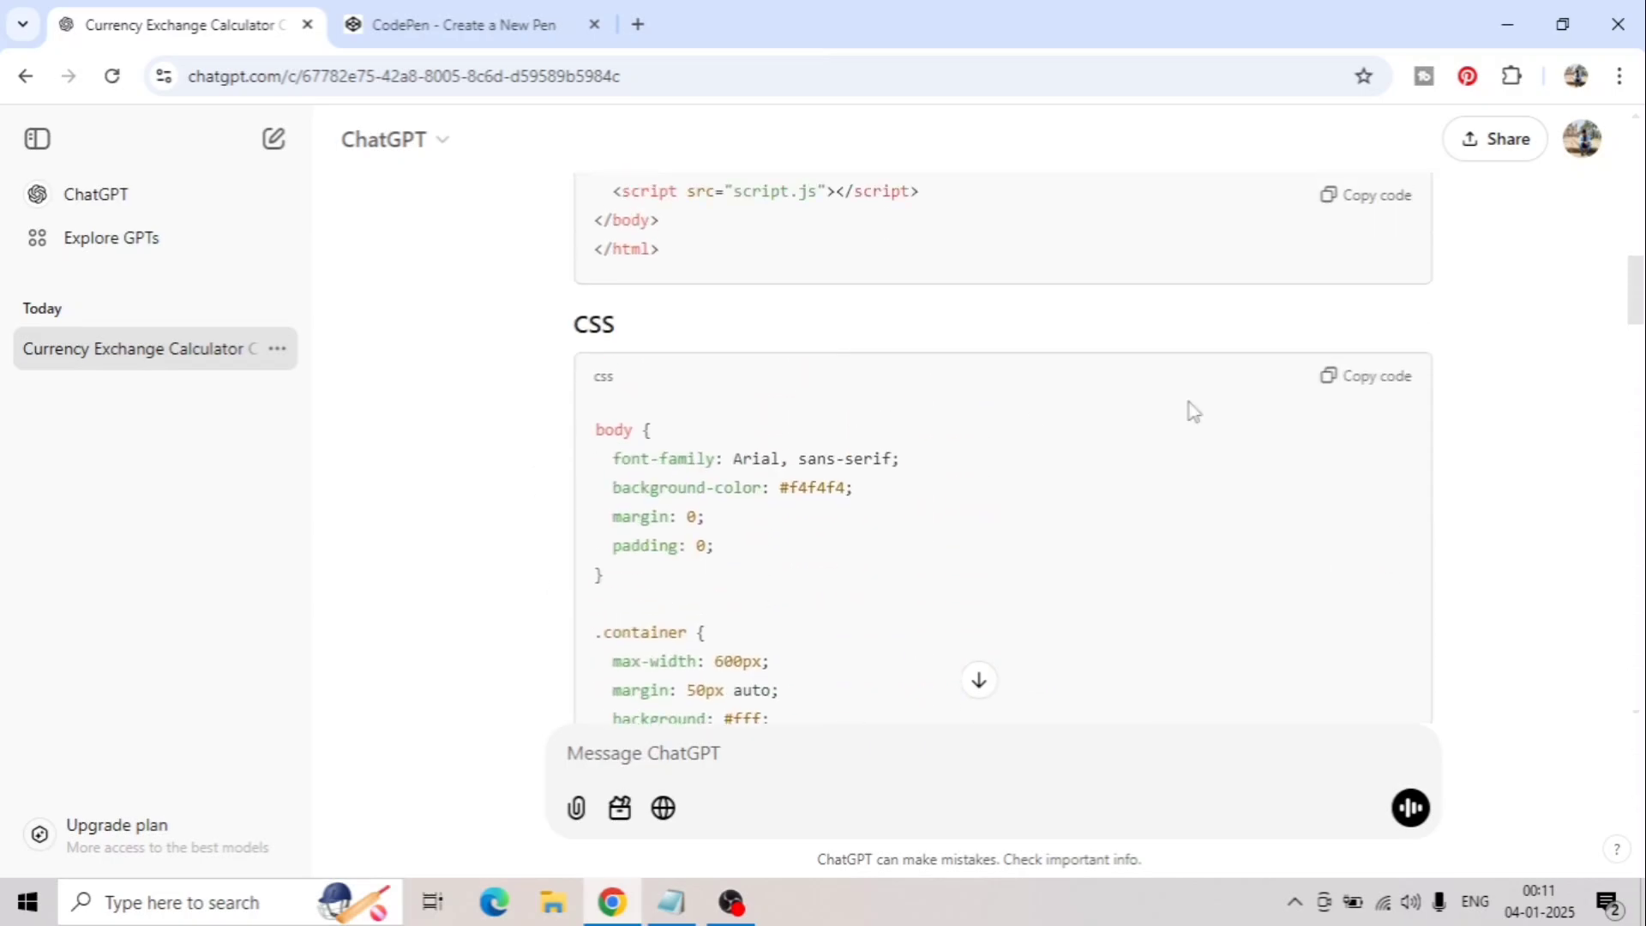
- Copy ChatGPT's CSS and paste it into the pen's CSS editor
left_click(1345, 386)
left_click(411, 43)
left_click(292, 518)
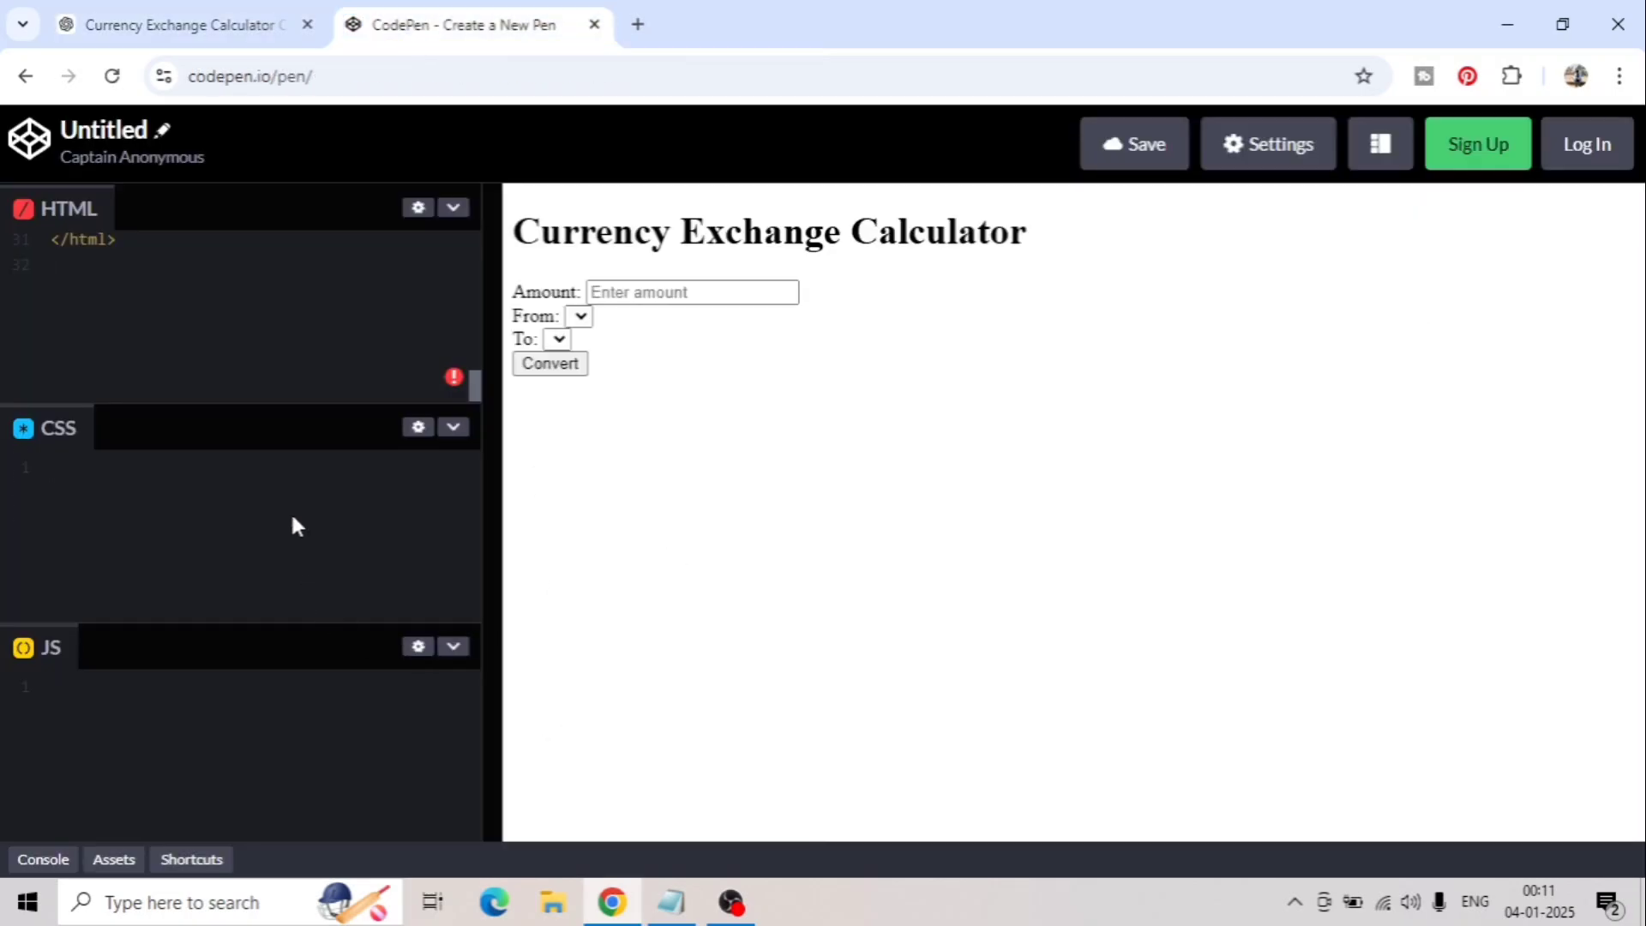
key("ctrl+v")
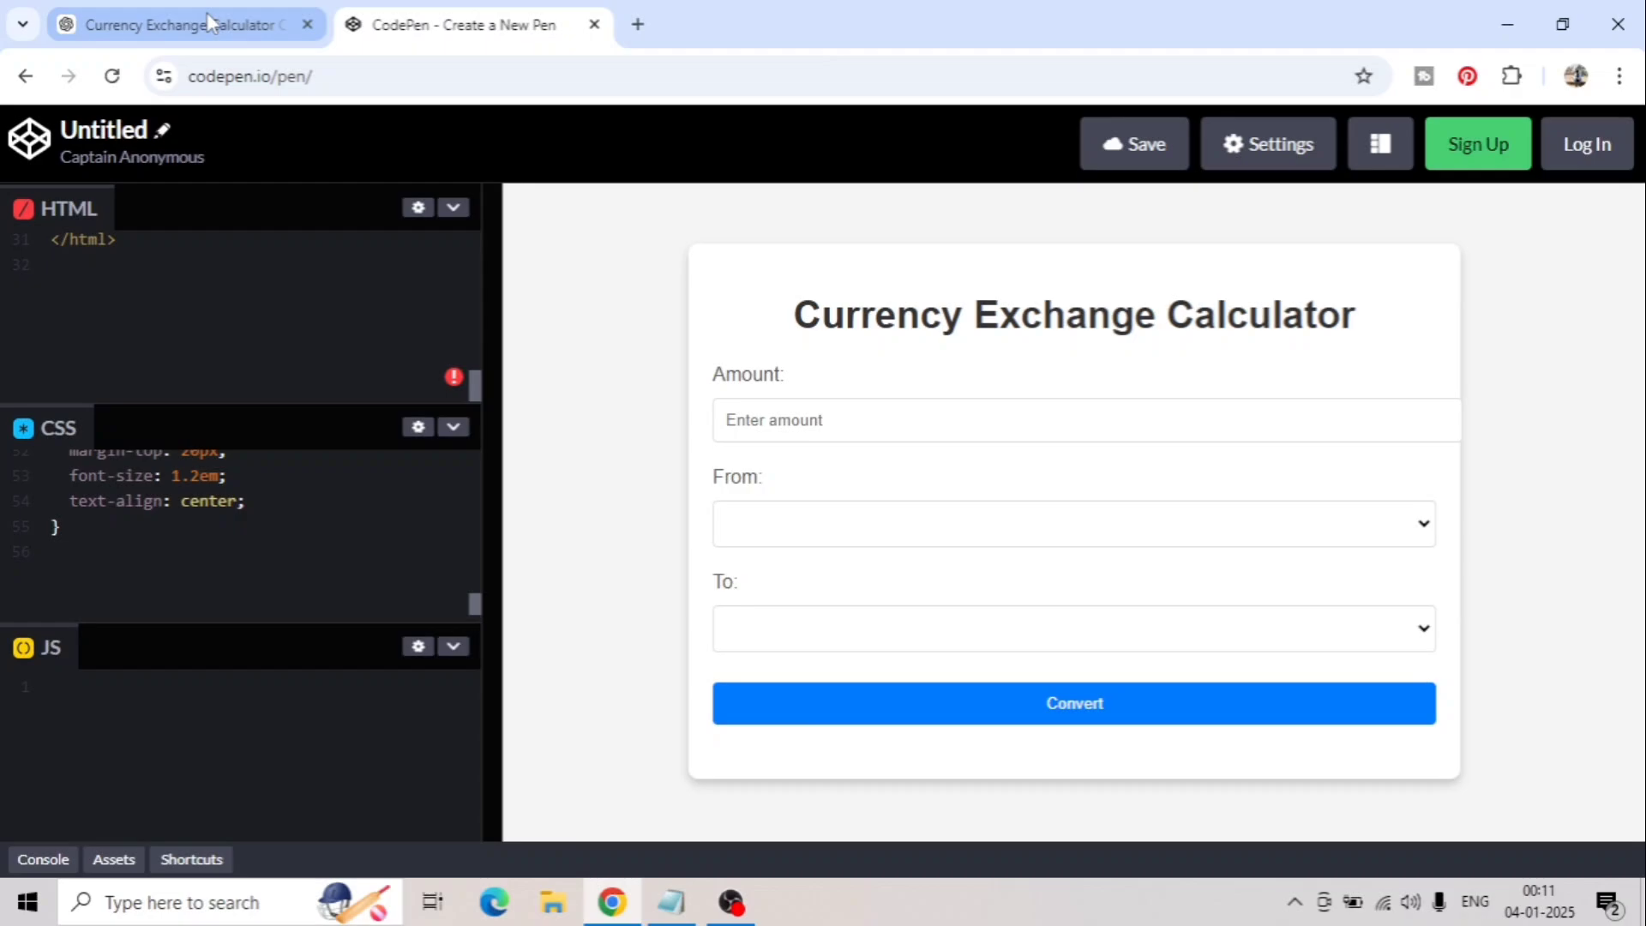
left_click(206, 23)
scroll(529, 532, "down", 5)
scroll(529, 533, "down", 3)
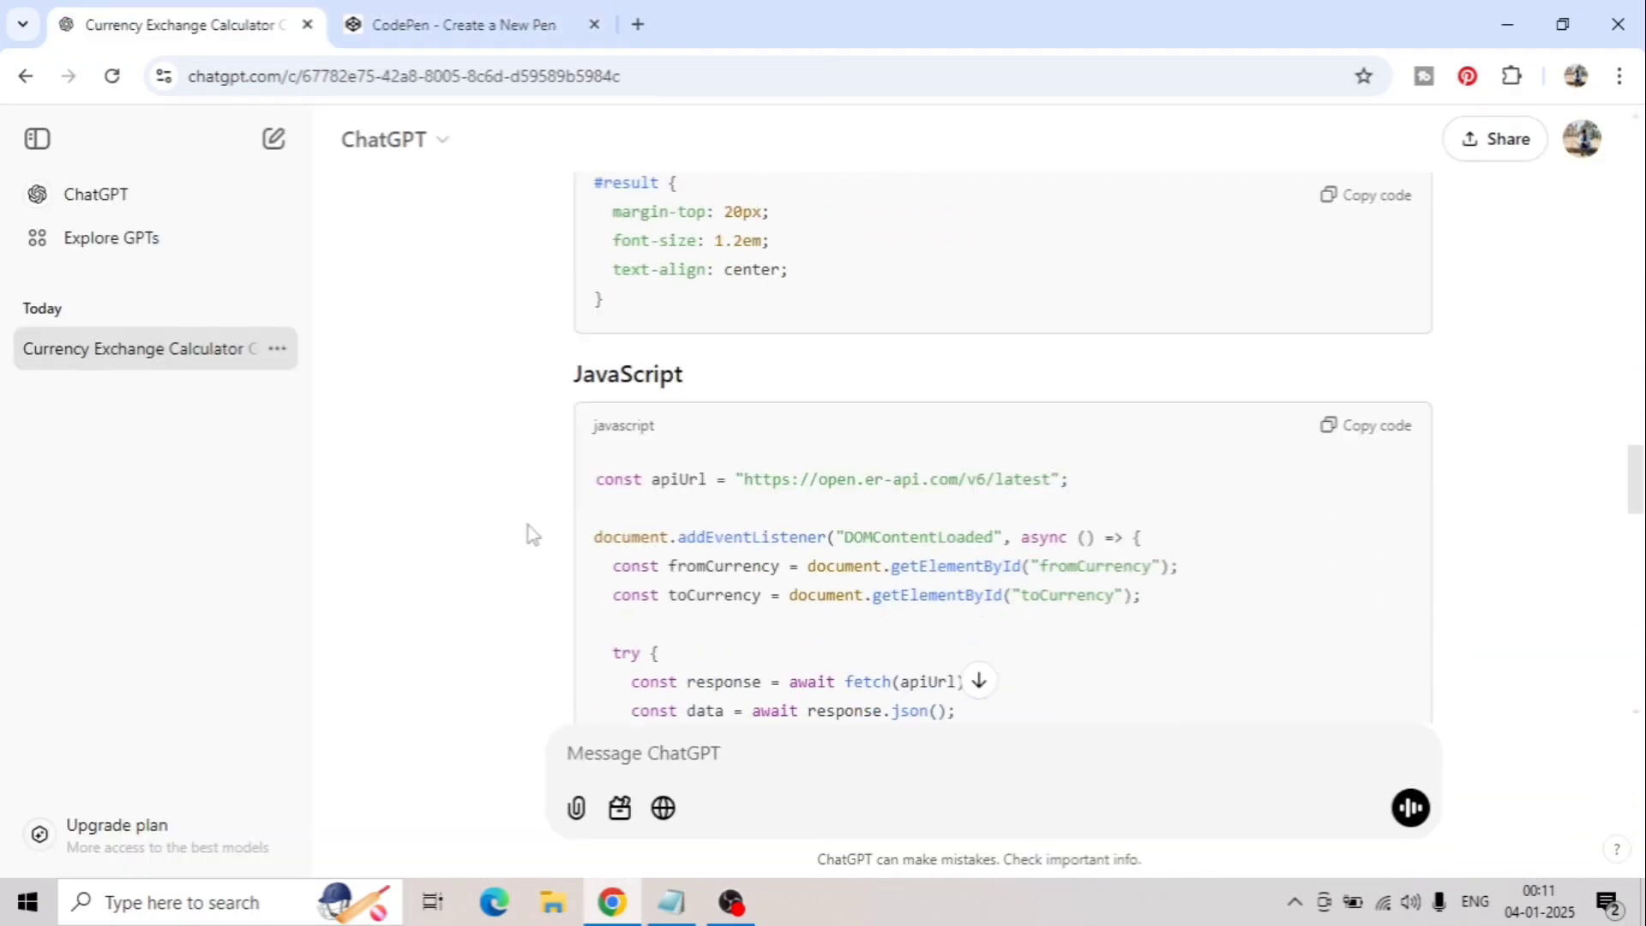
scroll(1316, 372, "down", 2)
scroll(1320, 371, "down", 2)
scroll(1319, 372, "up", 3)
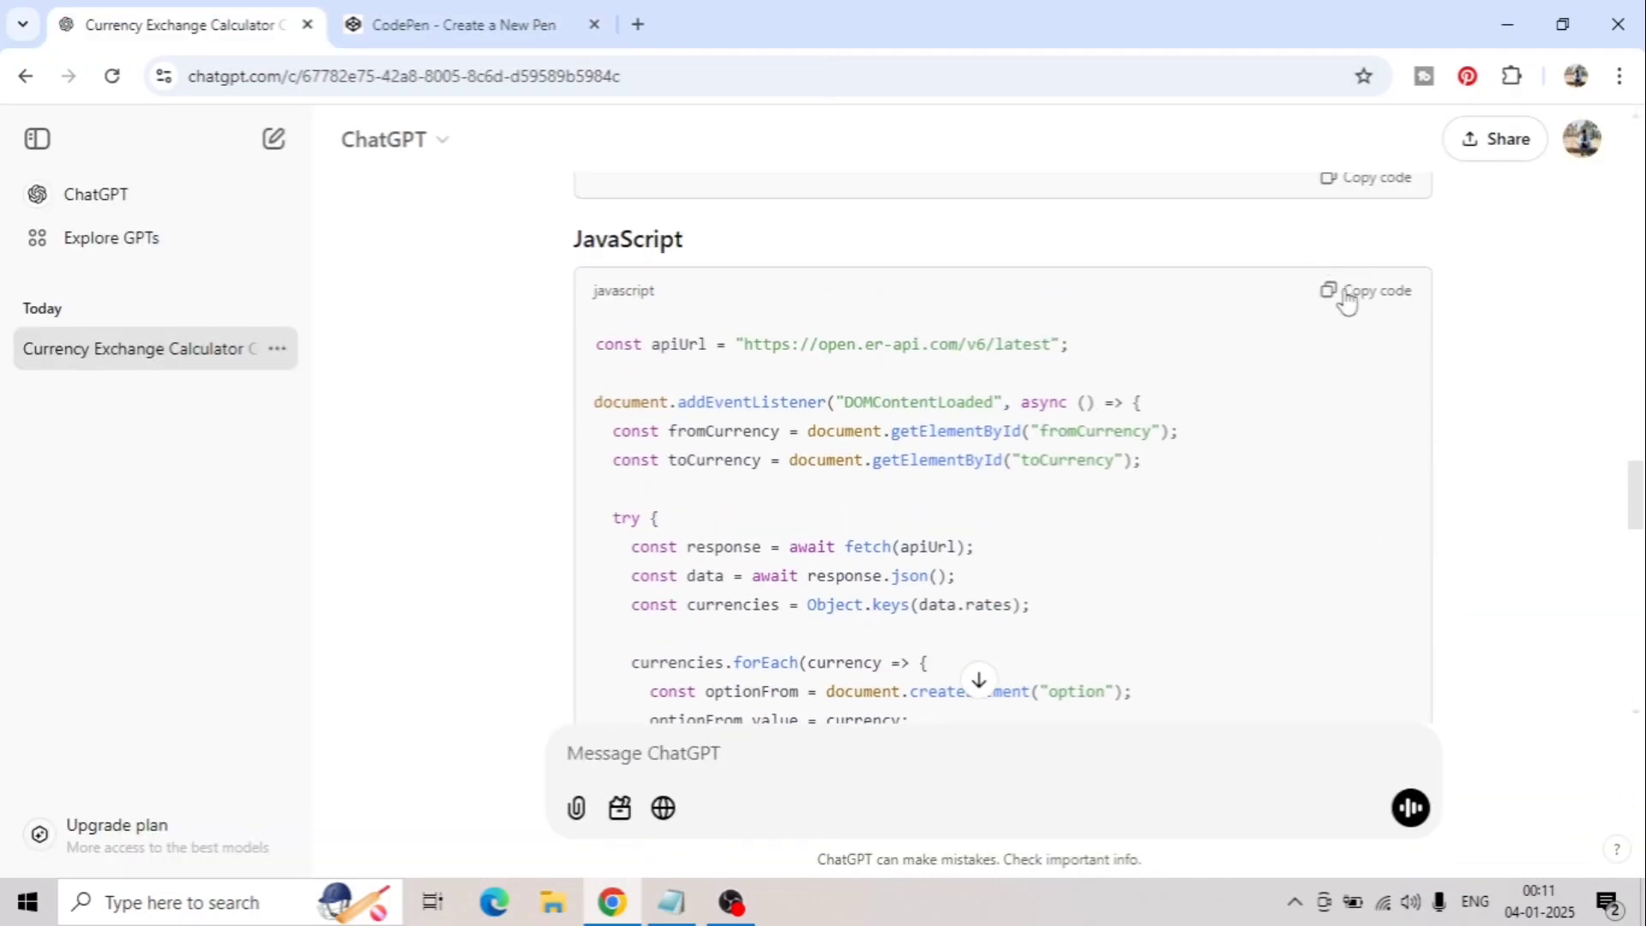
- Copy ChatGPT's JavaScript and paste it into the pen's JS editor
left_click(1345, 292)
left_click(463, 23)
left_click(186, 723)
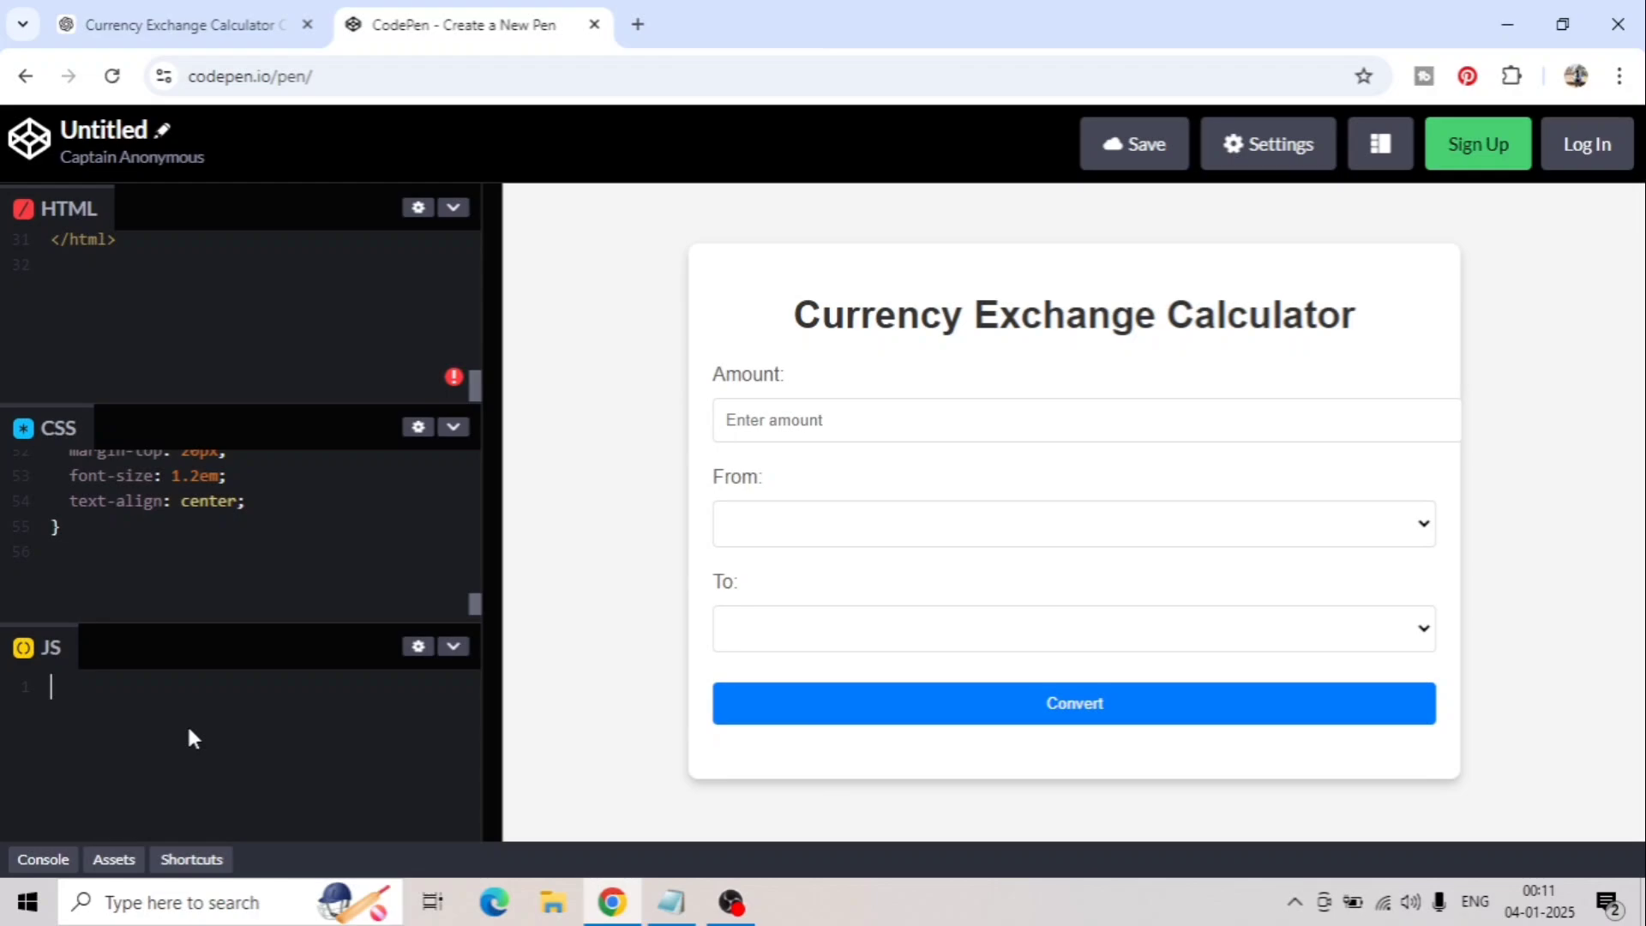
key("ctrl+v")
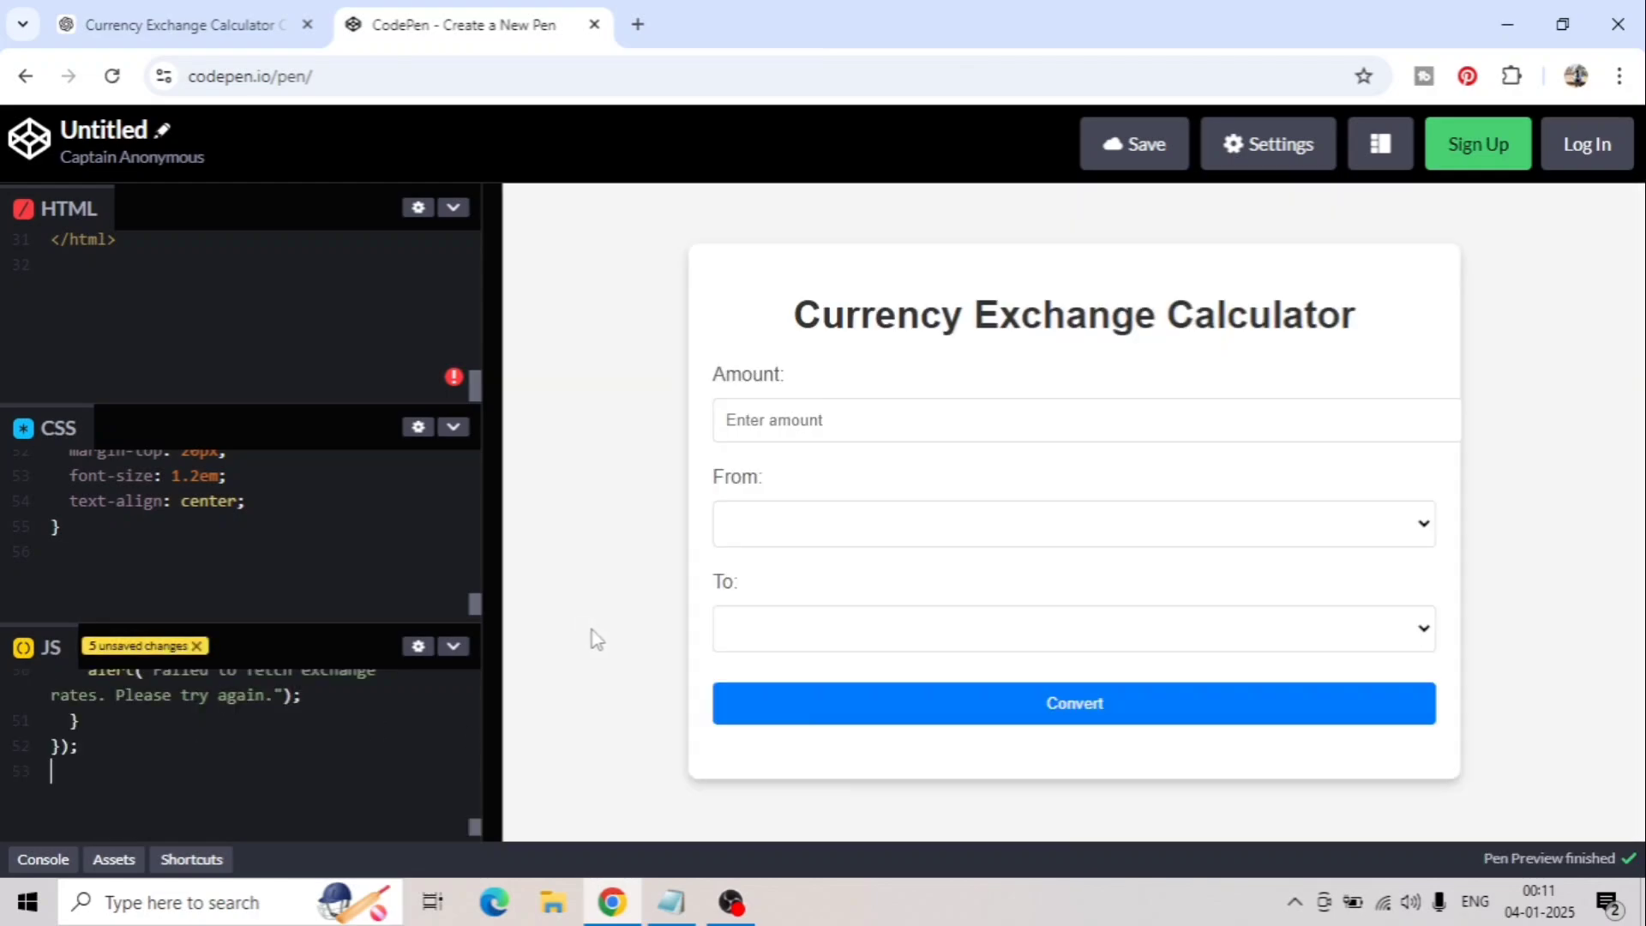
- Convert 1000 USD to EUR in the calculator preview
left_click(1412, 643)
scroll(867, 442, "down", 1)
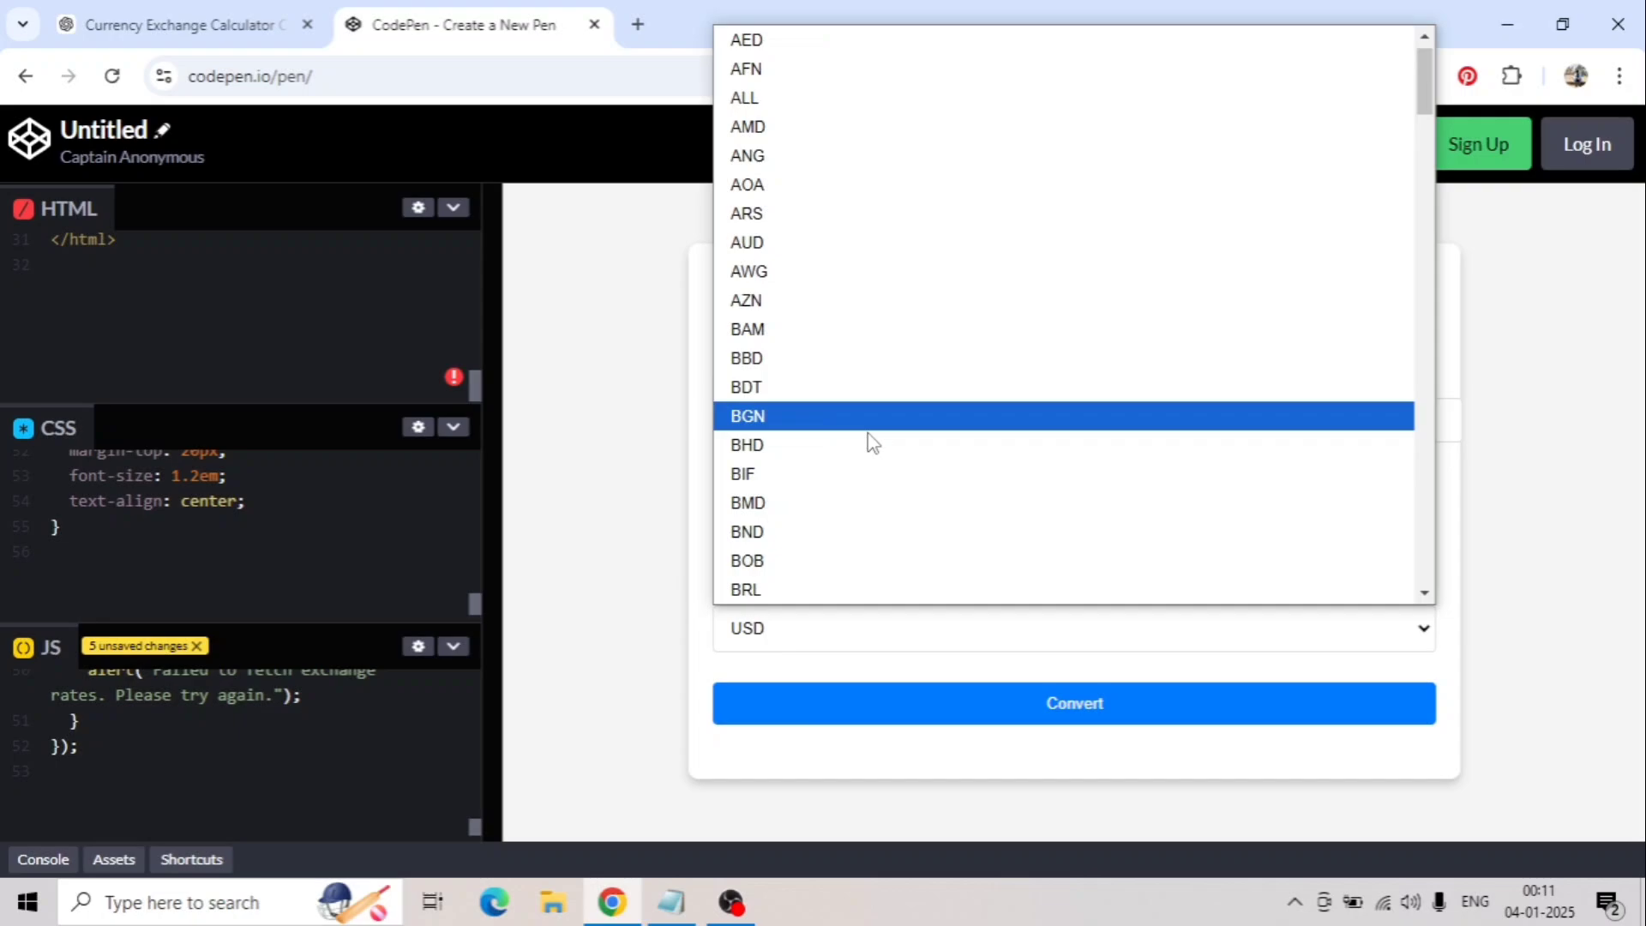
scroll(869, 441, "down", 5)
left_click(778, 588)
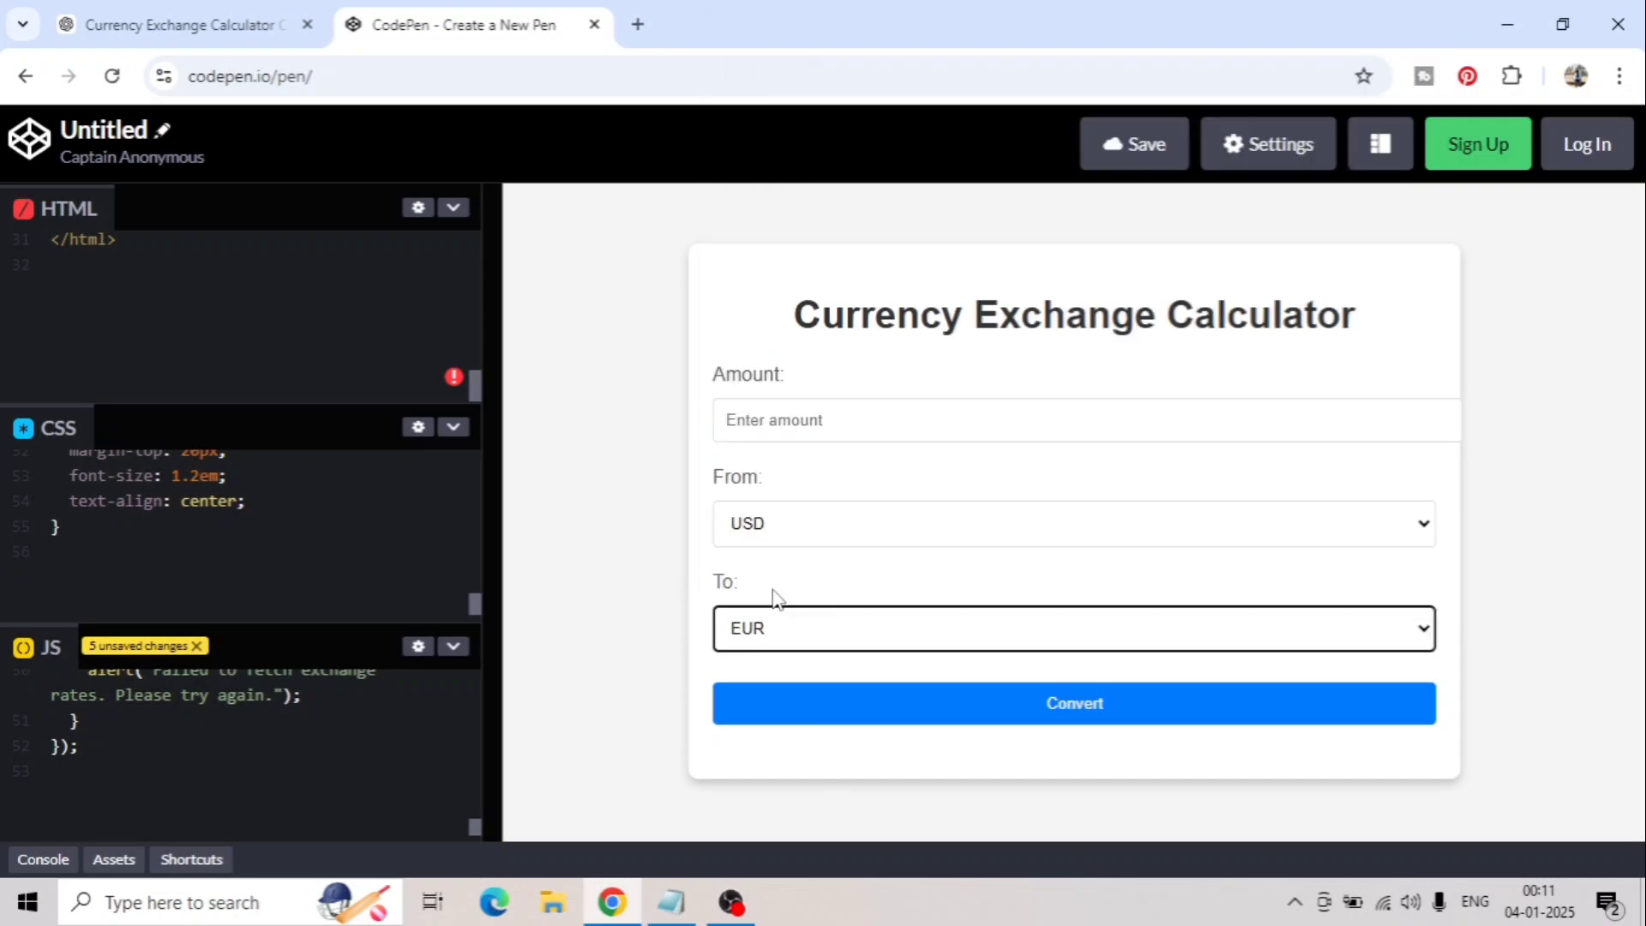
left_click(880, 420)
type("1000")
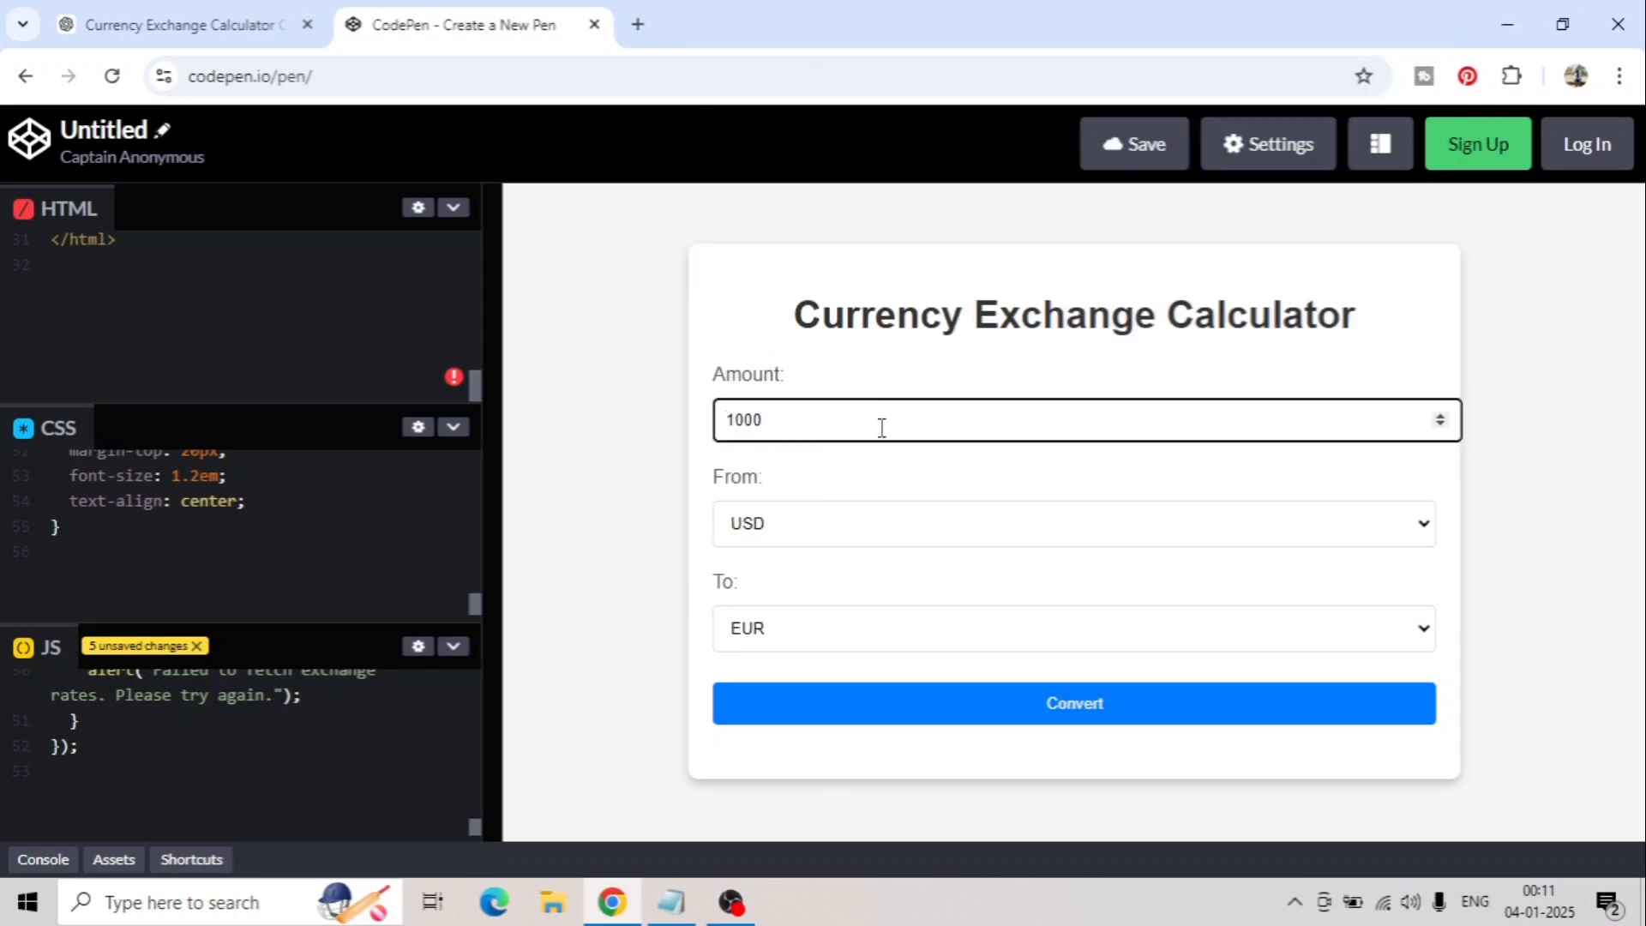
left_click(953, 722)
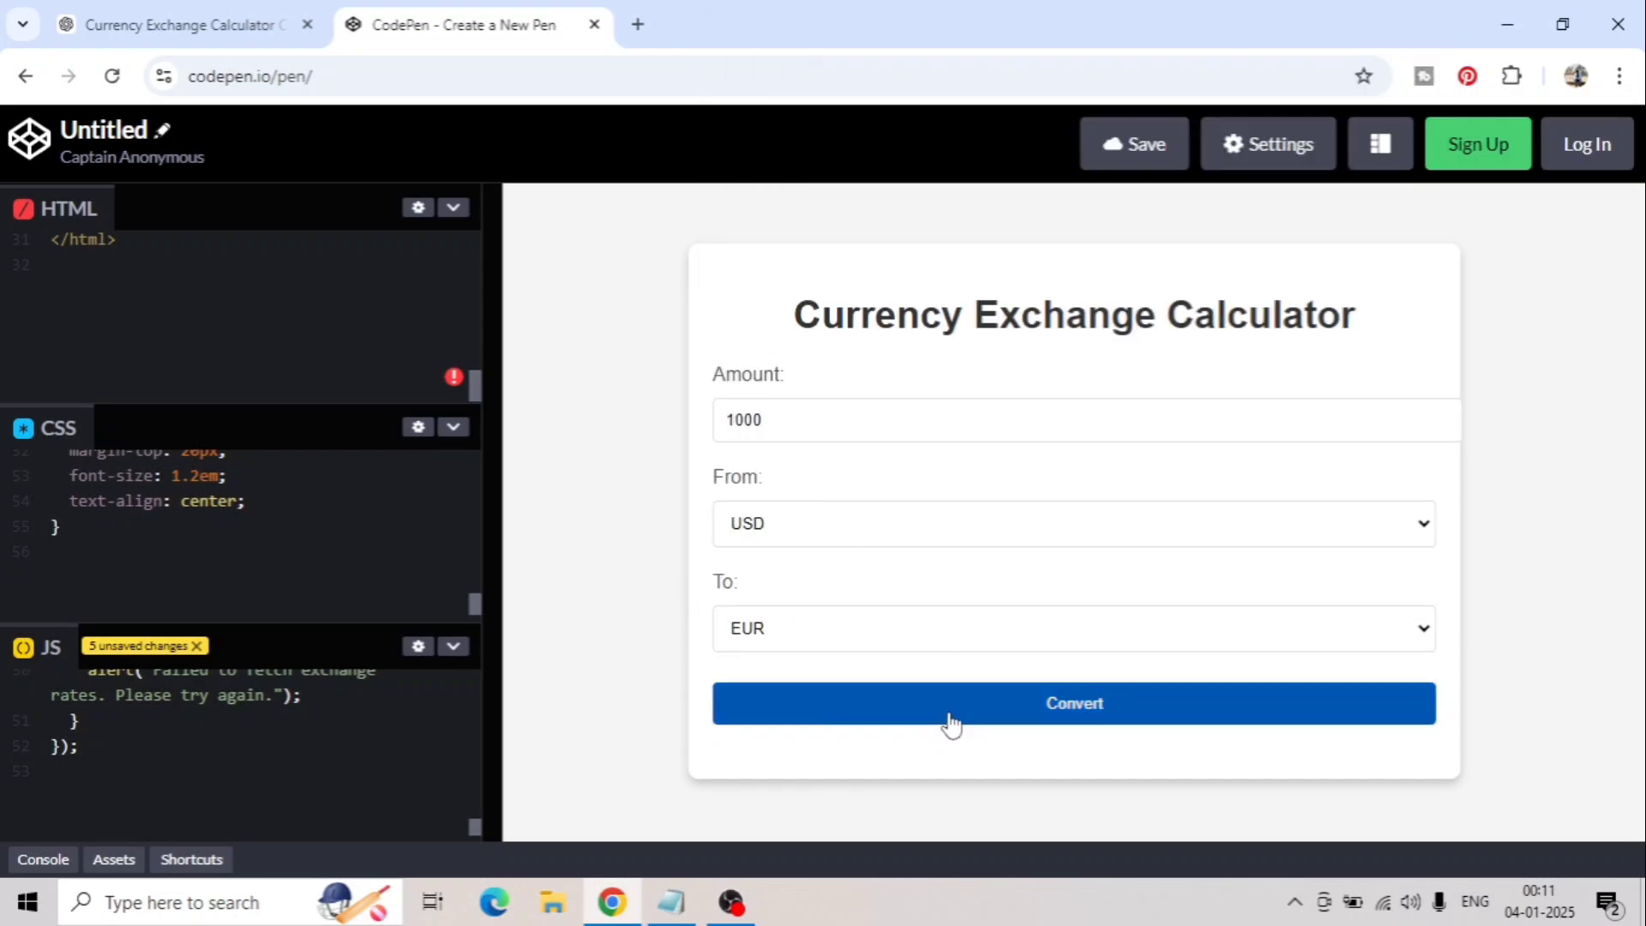
- Convert 1000 USD to INR, getting 85826.42, then return to ChatGPT
left_click(915, 640)
scroll(882, 472, "down", 15)
scroll(882, 471, "up", 5)
scroll(883, 472, "down", 3)
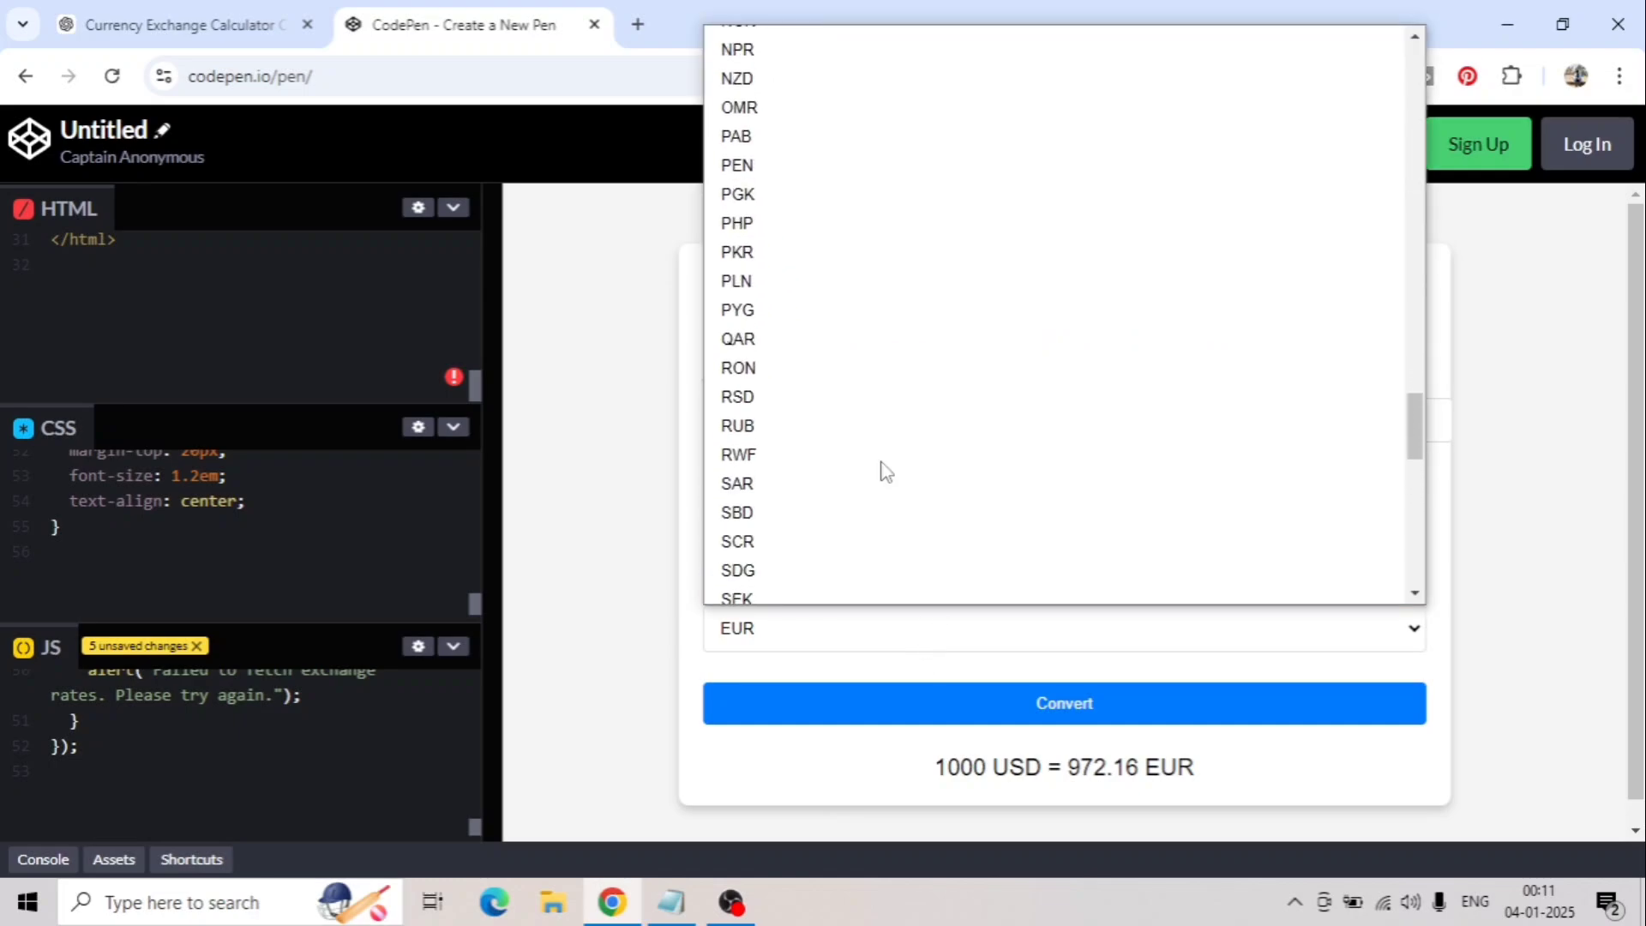
scroll(883, 471, "up", 2)
scroll(883, 470, "up", 2)
scroll(882, 471, "up", 3)
scroll(883, 470, "up", 3)
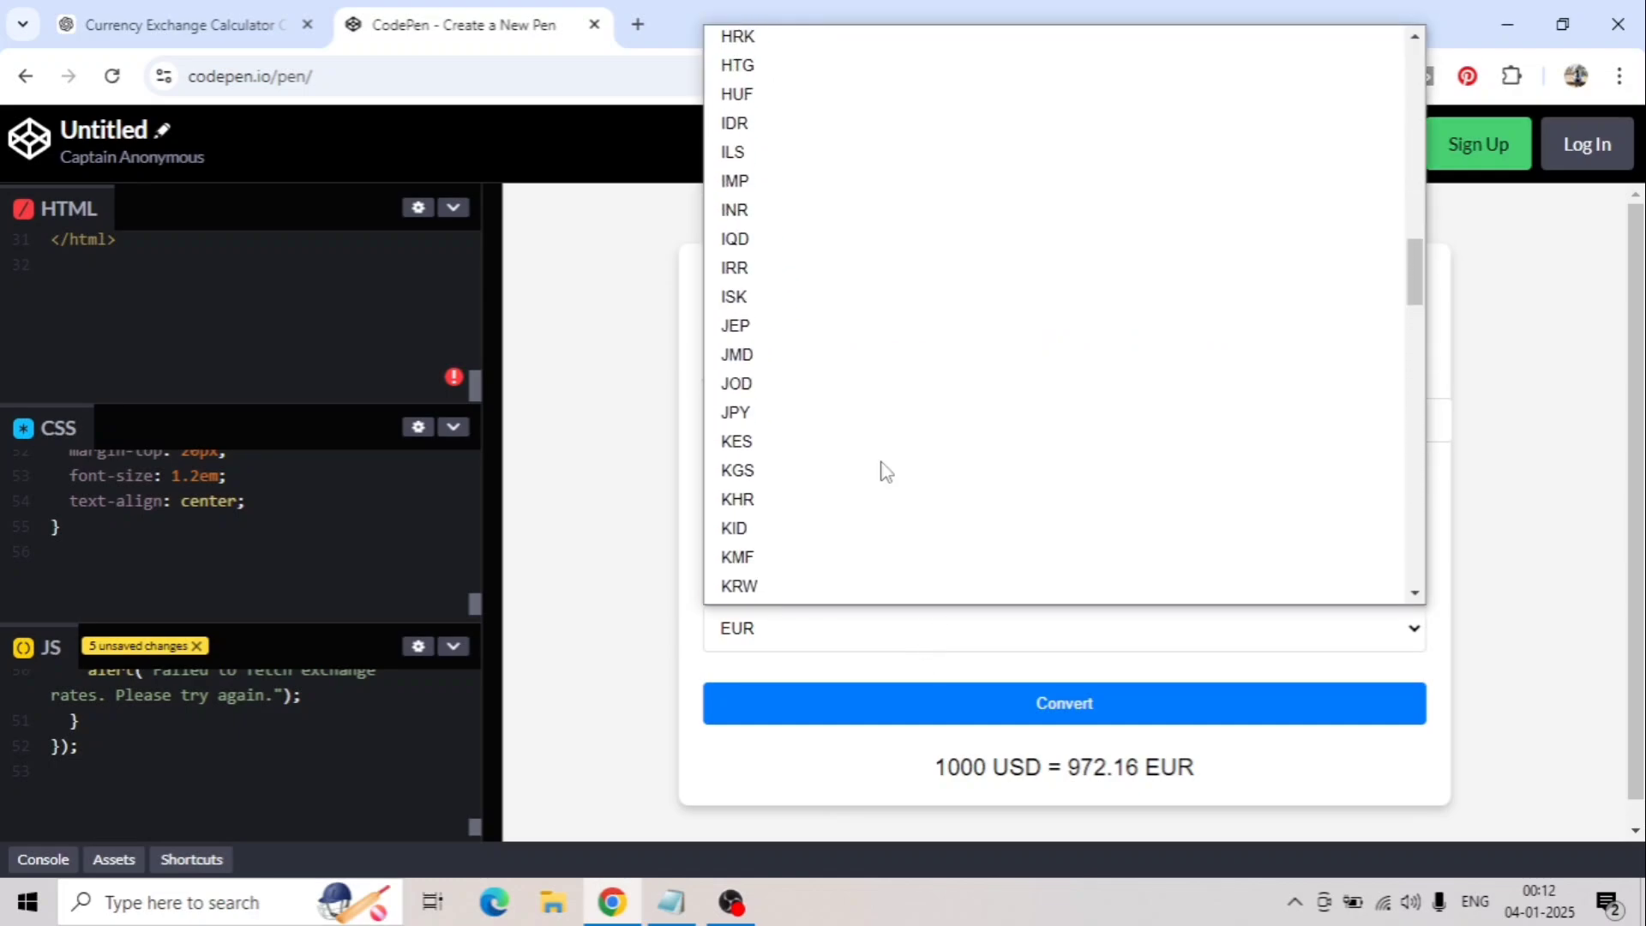
scroll(882, 471, "up", 3)
left_click(882, 473)
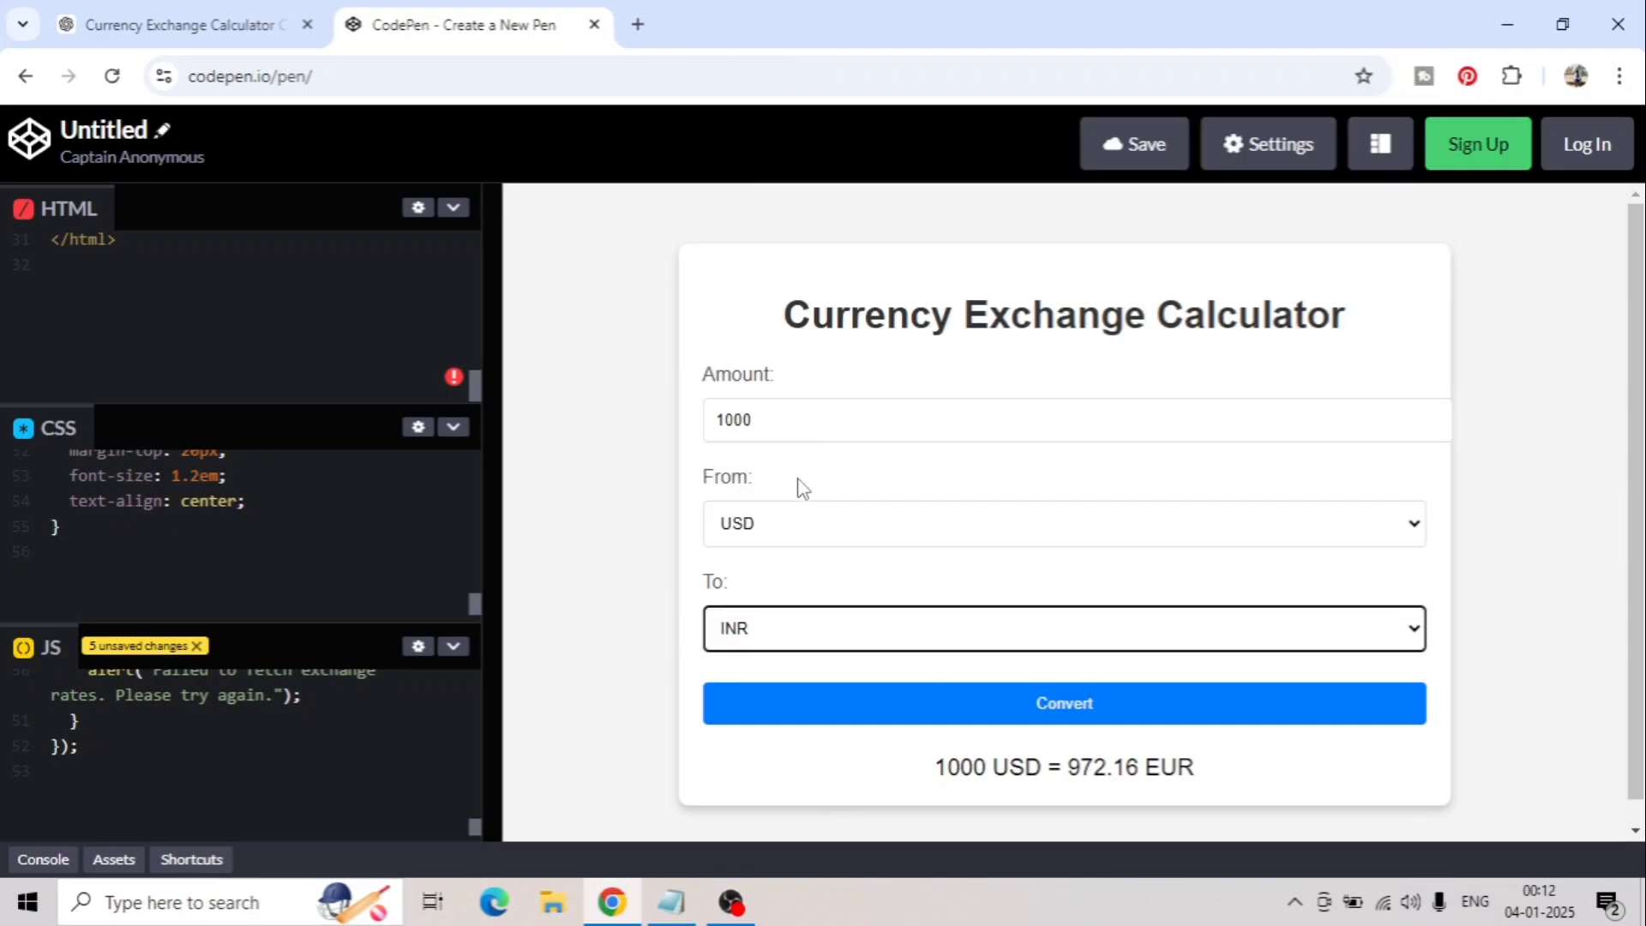
left_click(859, 715)
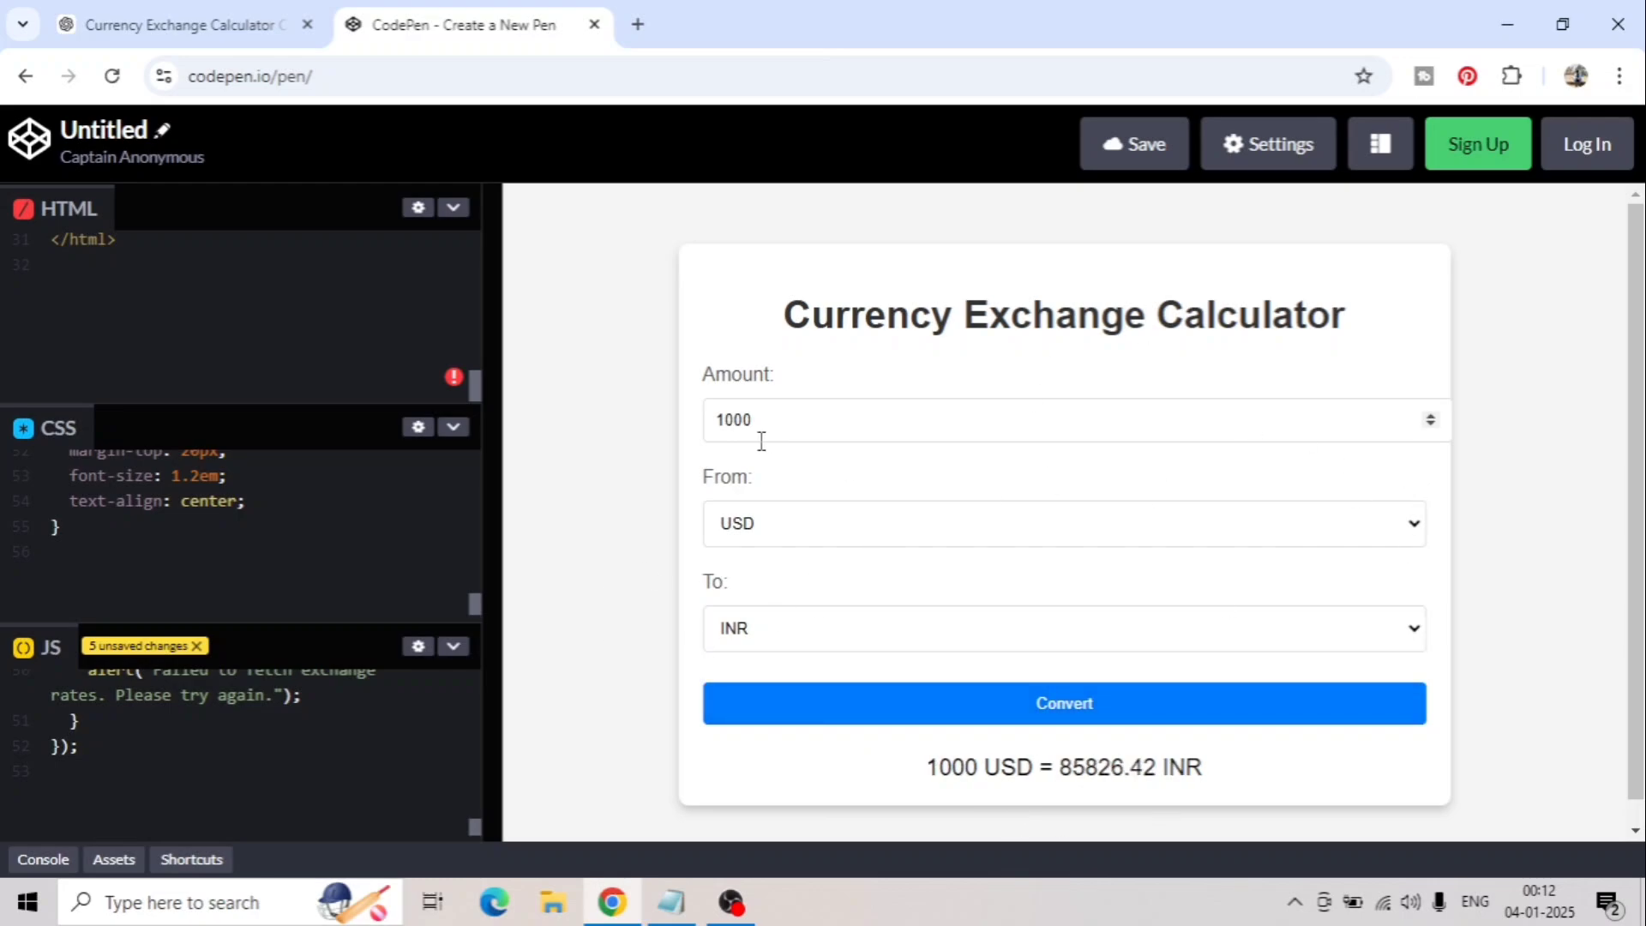
left_click(167, 25)
scroll(472, 553, "down", 5)
scroll(472, 554, "down", 5)
type("Add all currencies with country name (separated with \"-\"). Also improve the UI with a color sch")
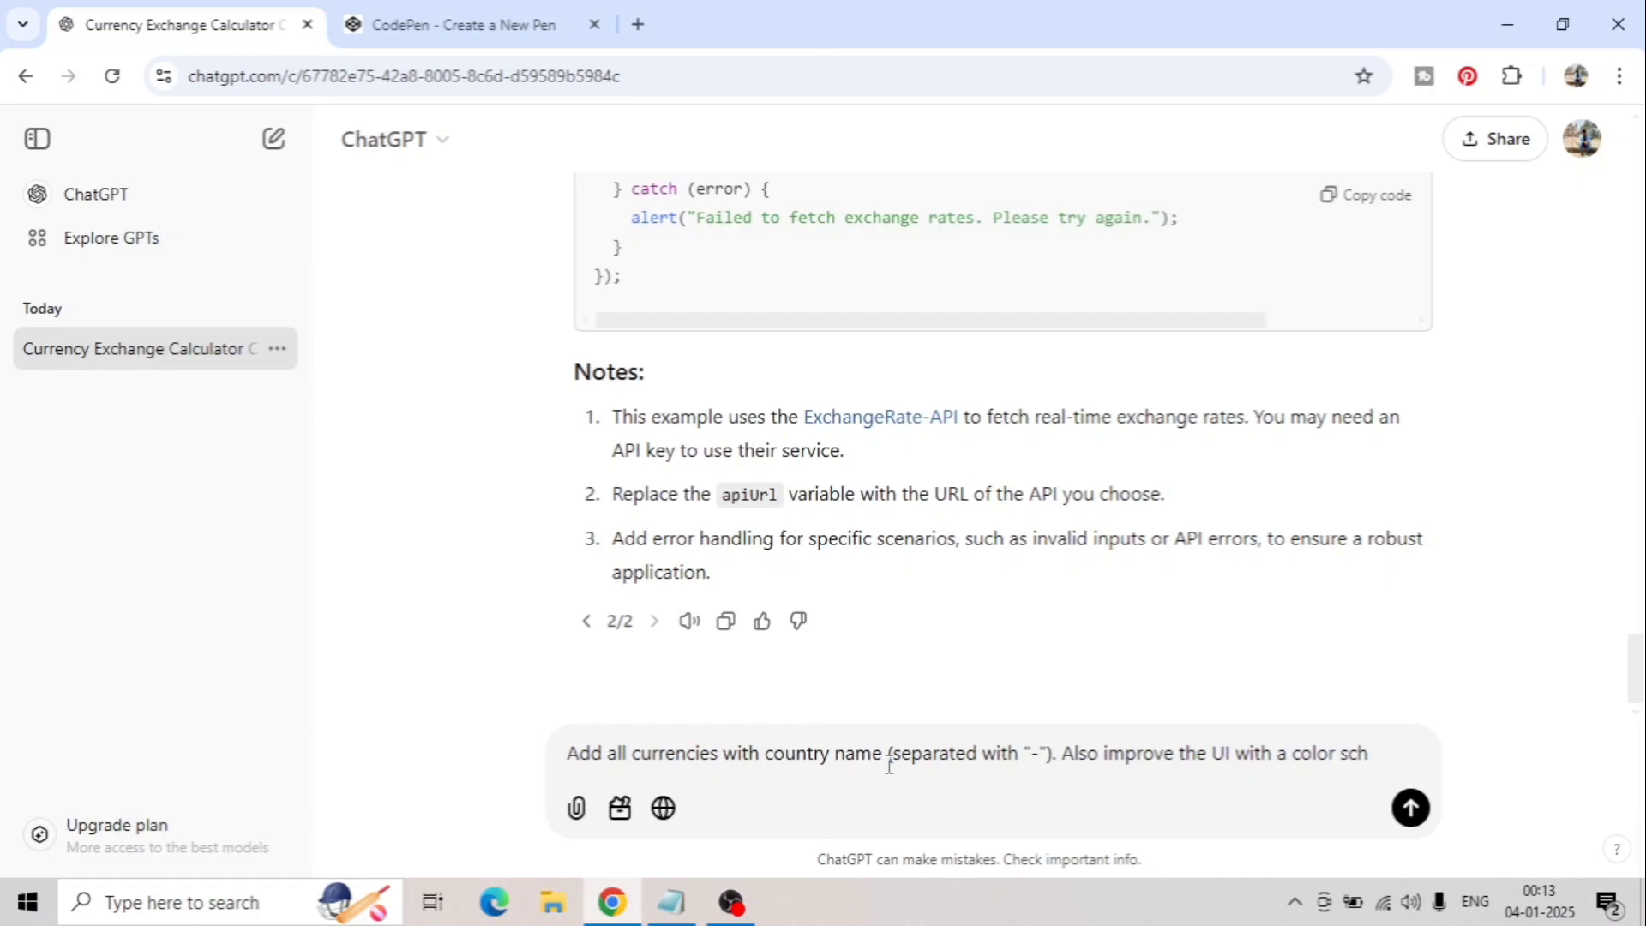
type("ema")
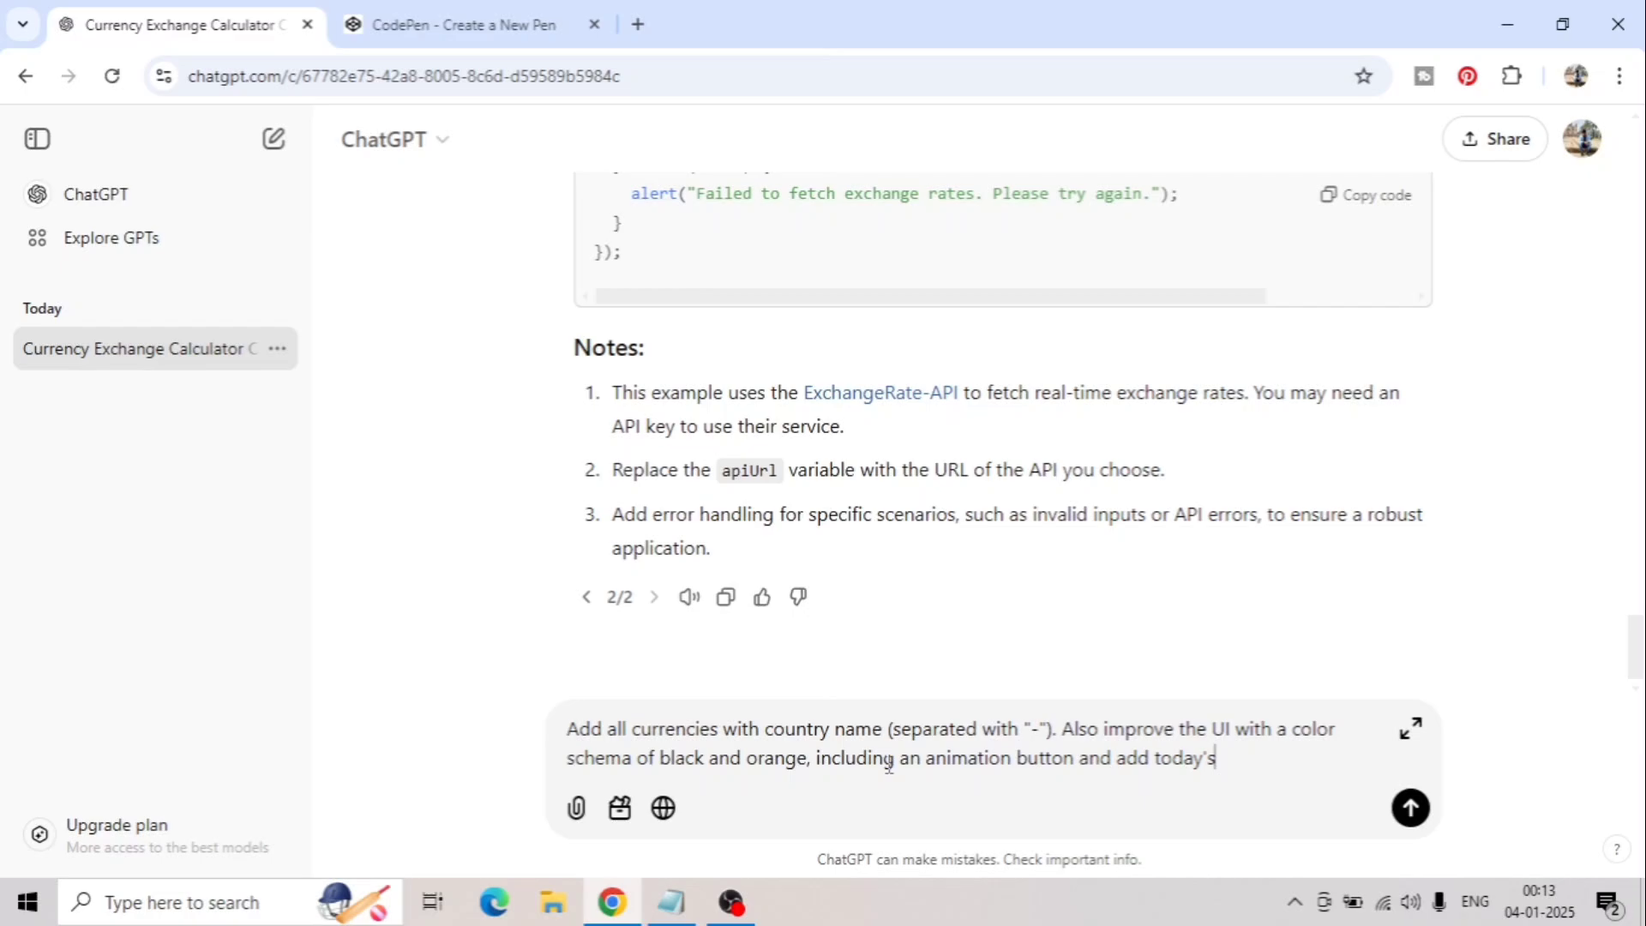
- Send the follow-up asking for all currencies with country names, black-and-orange theme, animated button and today's rate
key("Return")
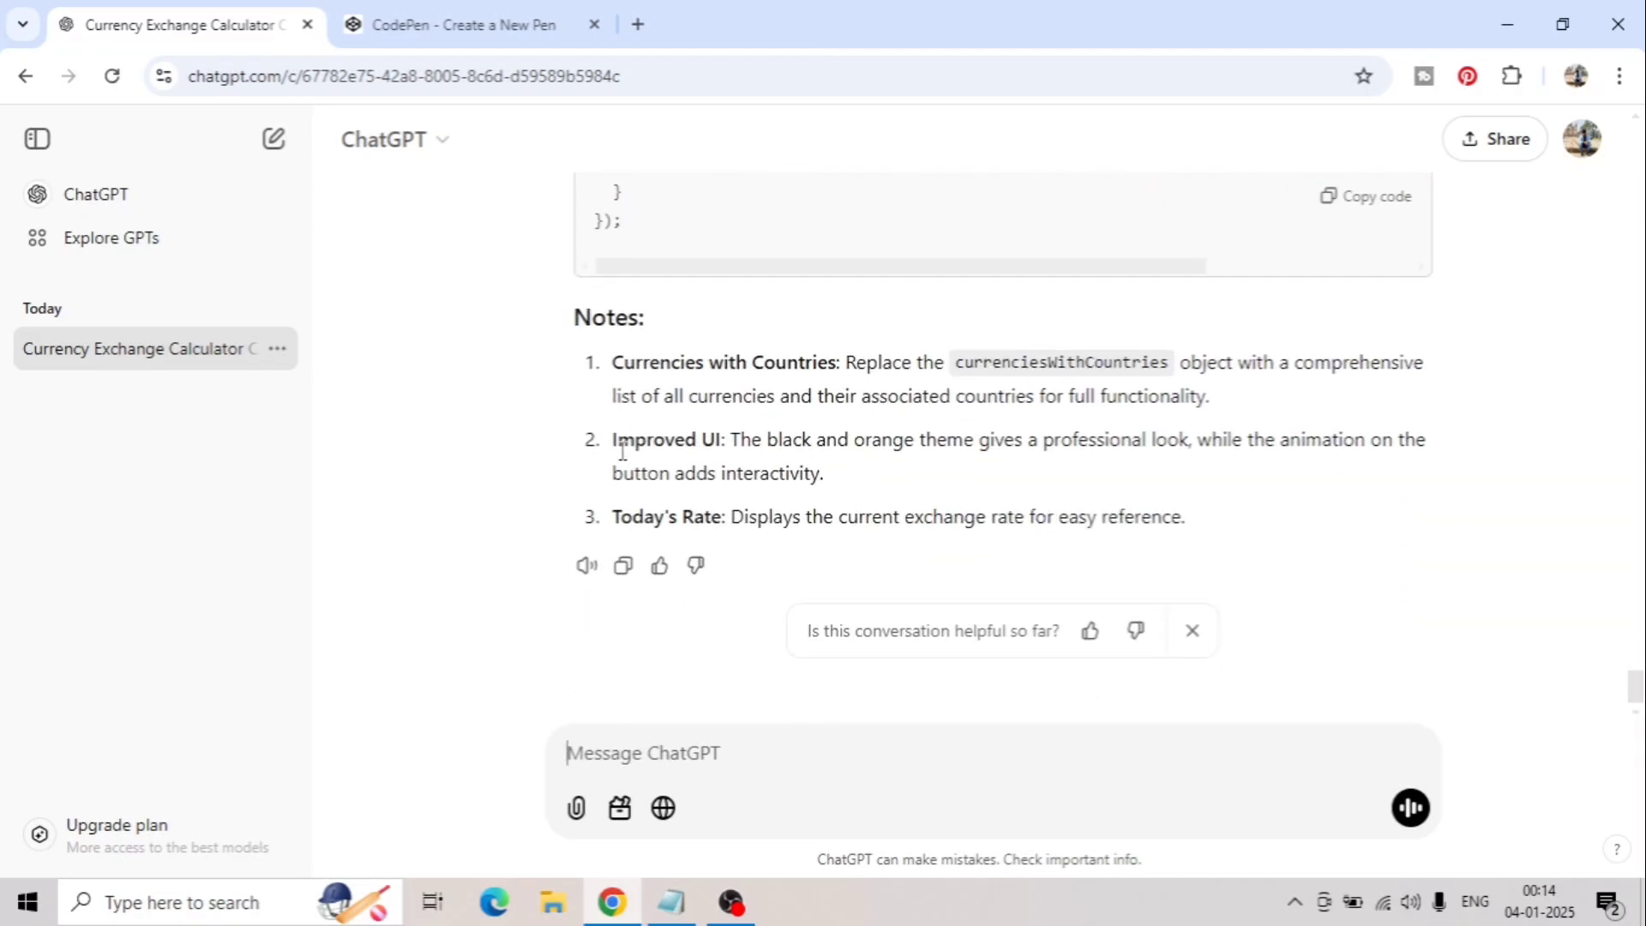
scroll(621, 450, "up", 15)
scroll(622, 450, "up", 5)
scroll(622, 450, "down", 5)
- Replace the pen's HTML with ChatGPT's new HTML code
left_click(1366, 260)
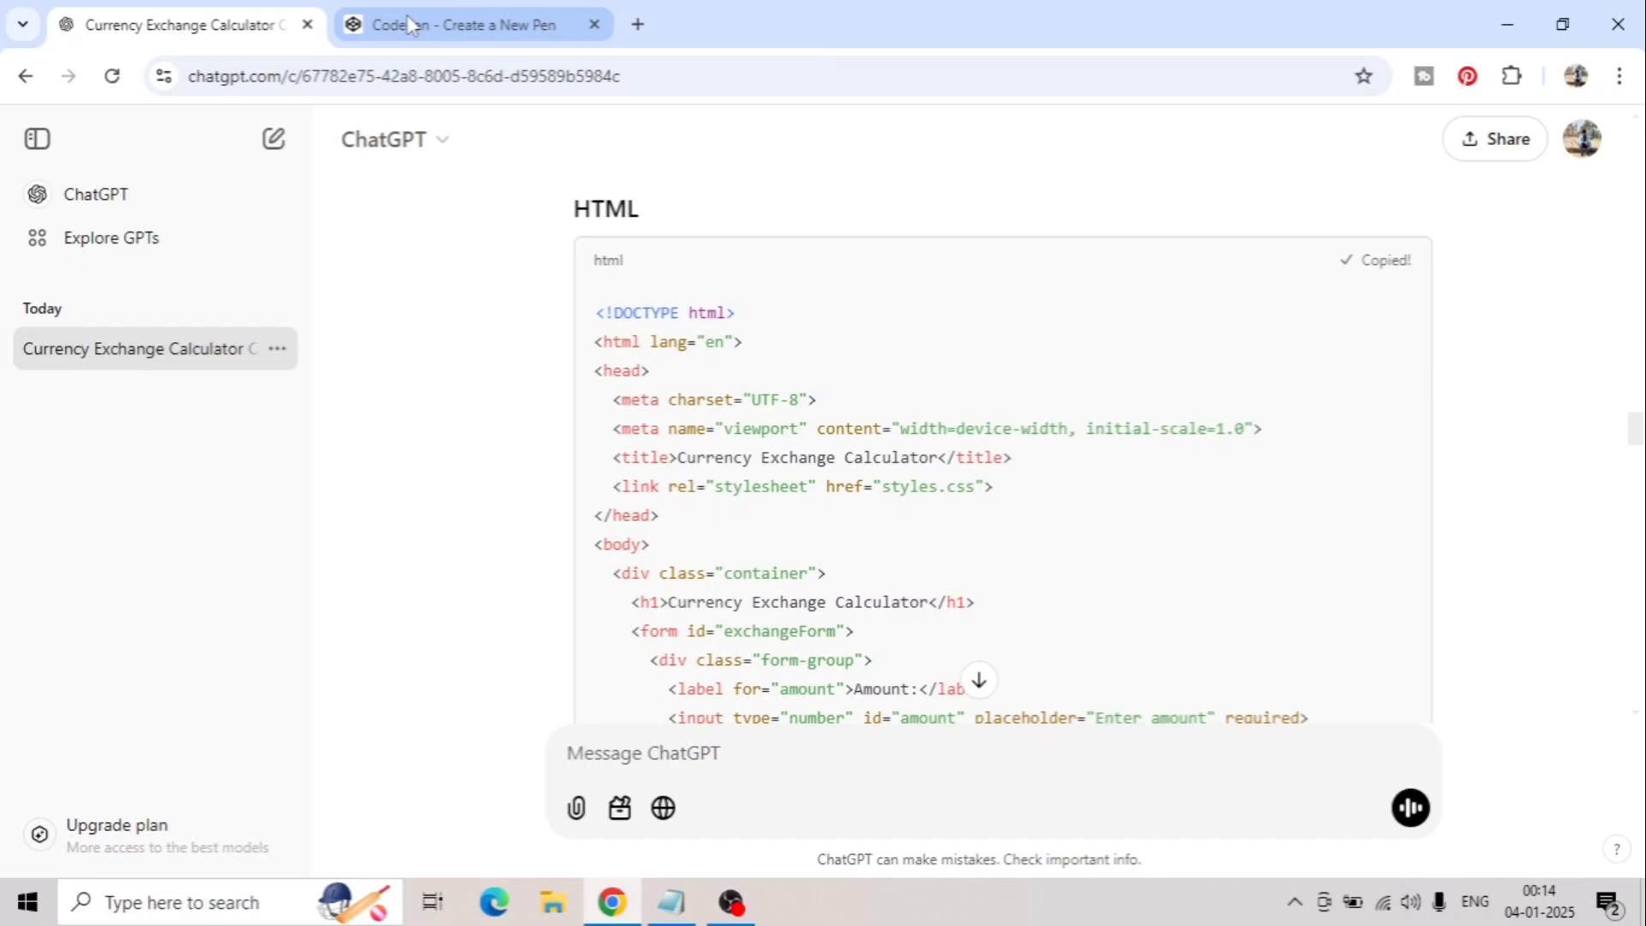
left_click(409, 25)
left_click(151, 304)
key("ctrl+a")
key("ctrl+v")
left_click(193, 25)
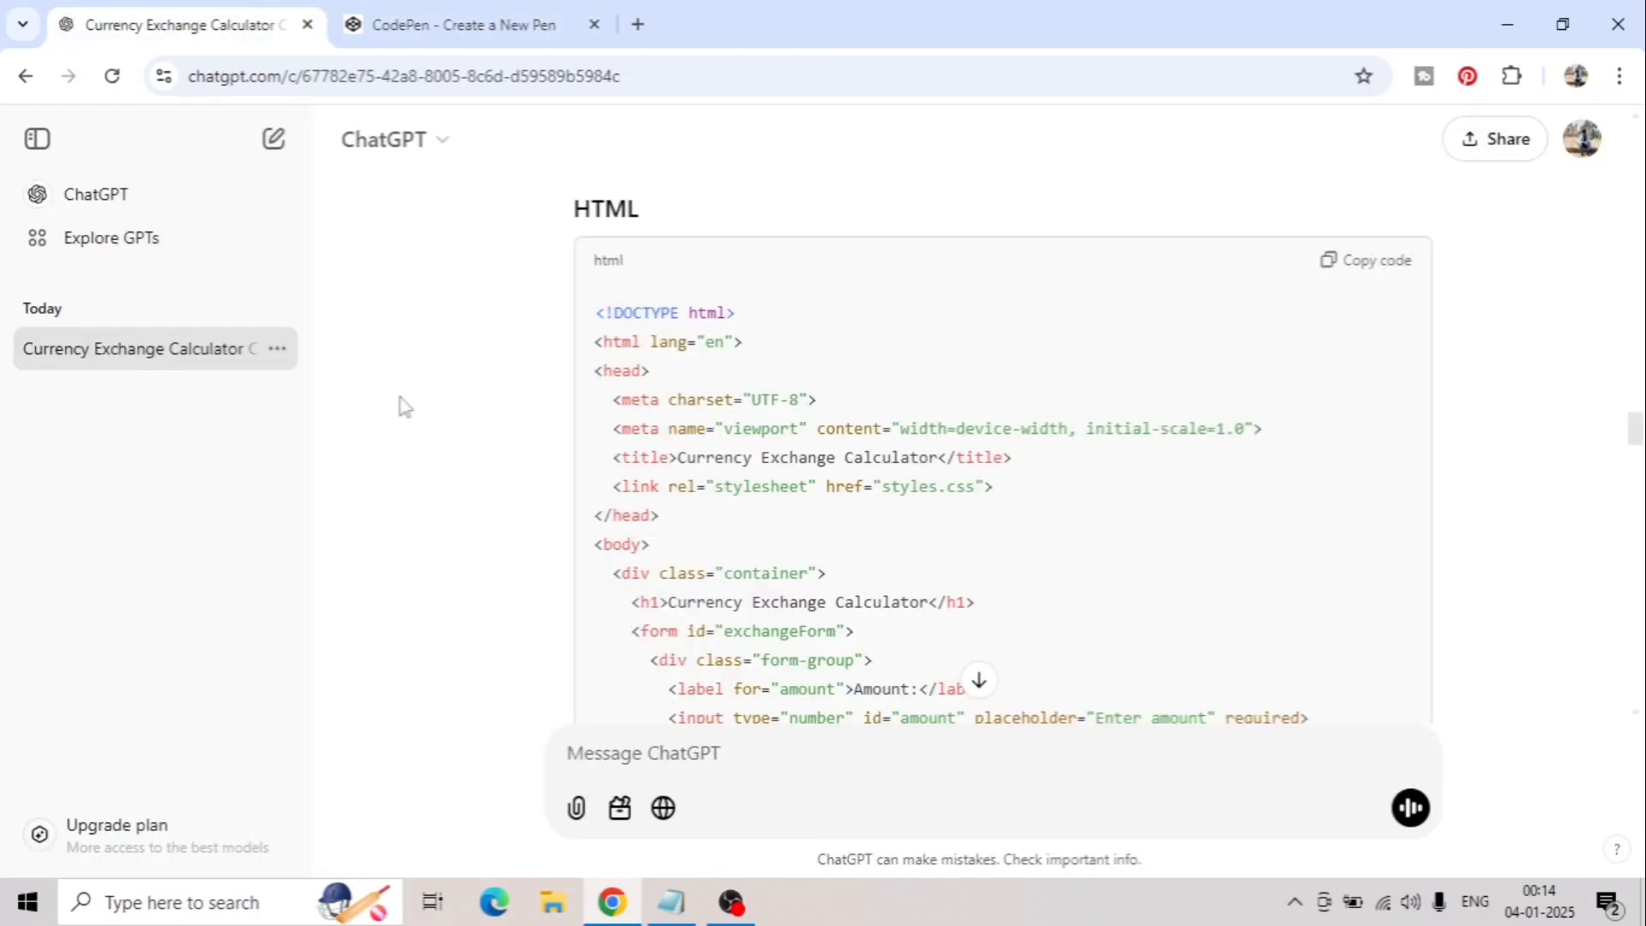
scroll(399, 406, "down", 5)
- Replace the pen's CSS with the new black-and-orange CSS
left_click(1367, 475)
left_click(409, 24)
left_click(231, 532)
key("ctrl+a")
key("BackSpace")
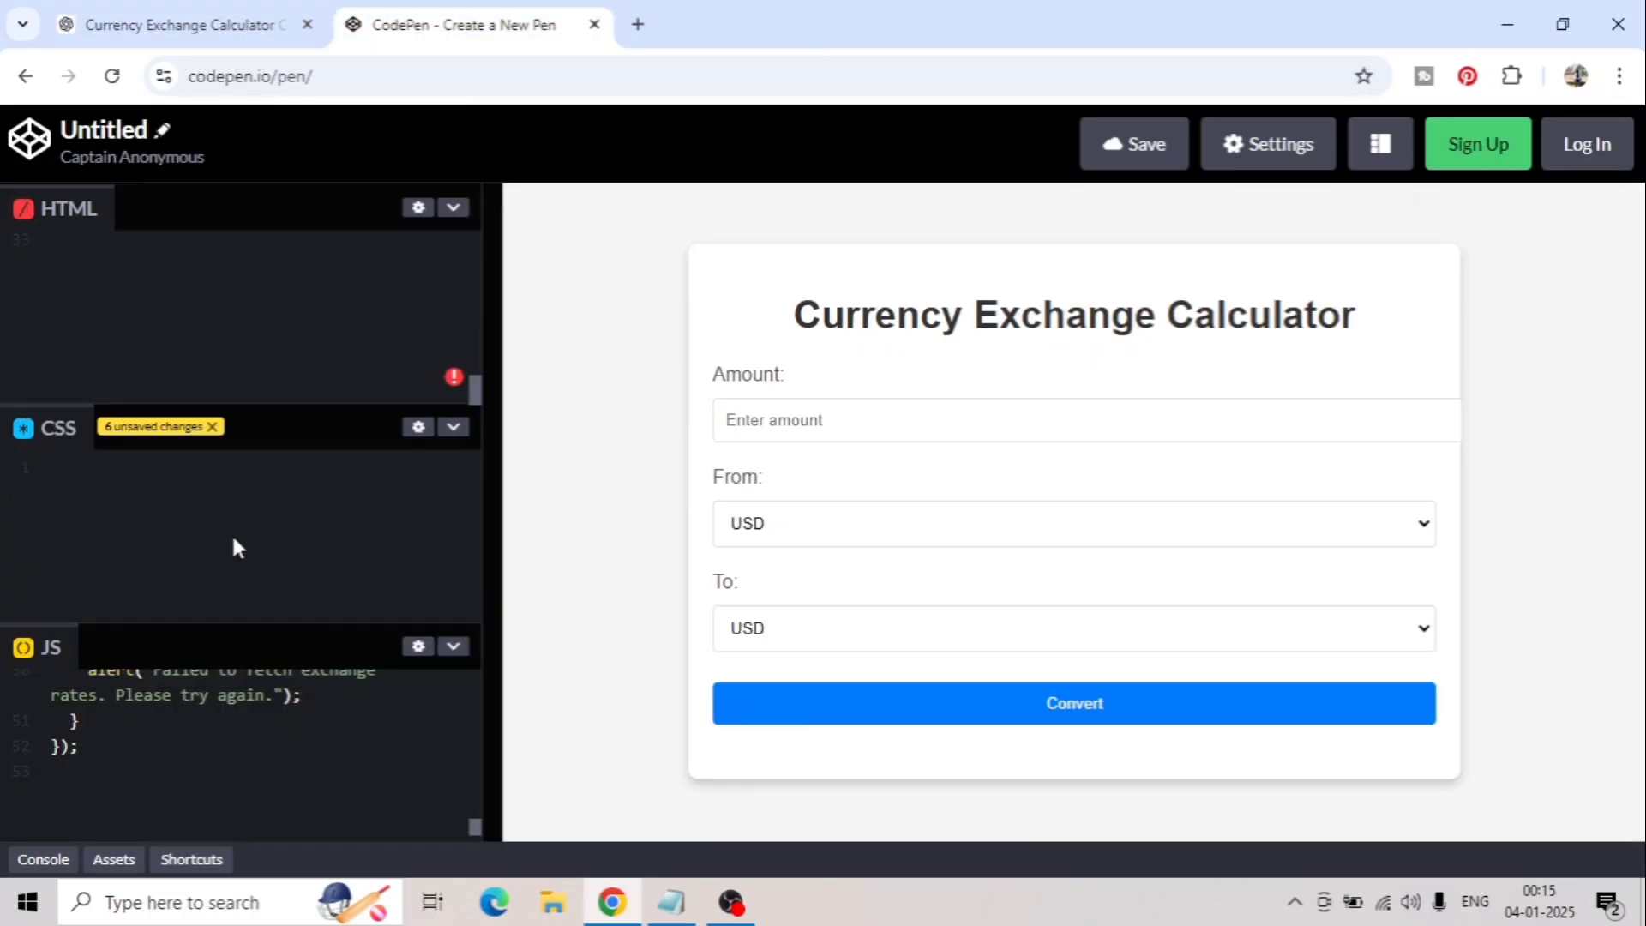
key("ctrl+v")
left_click(287, 25)
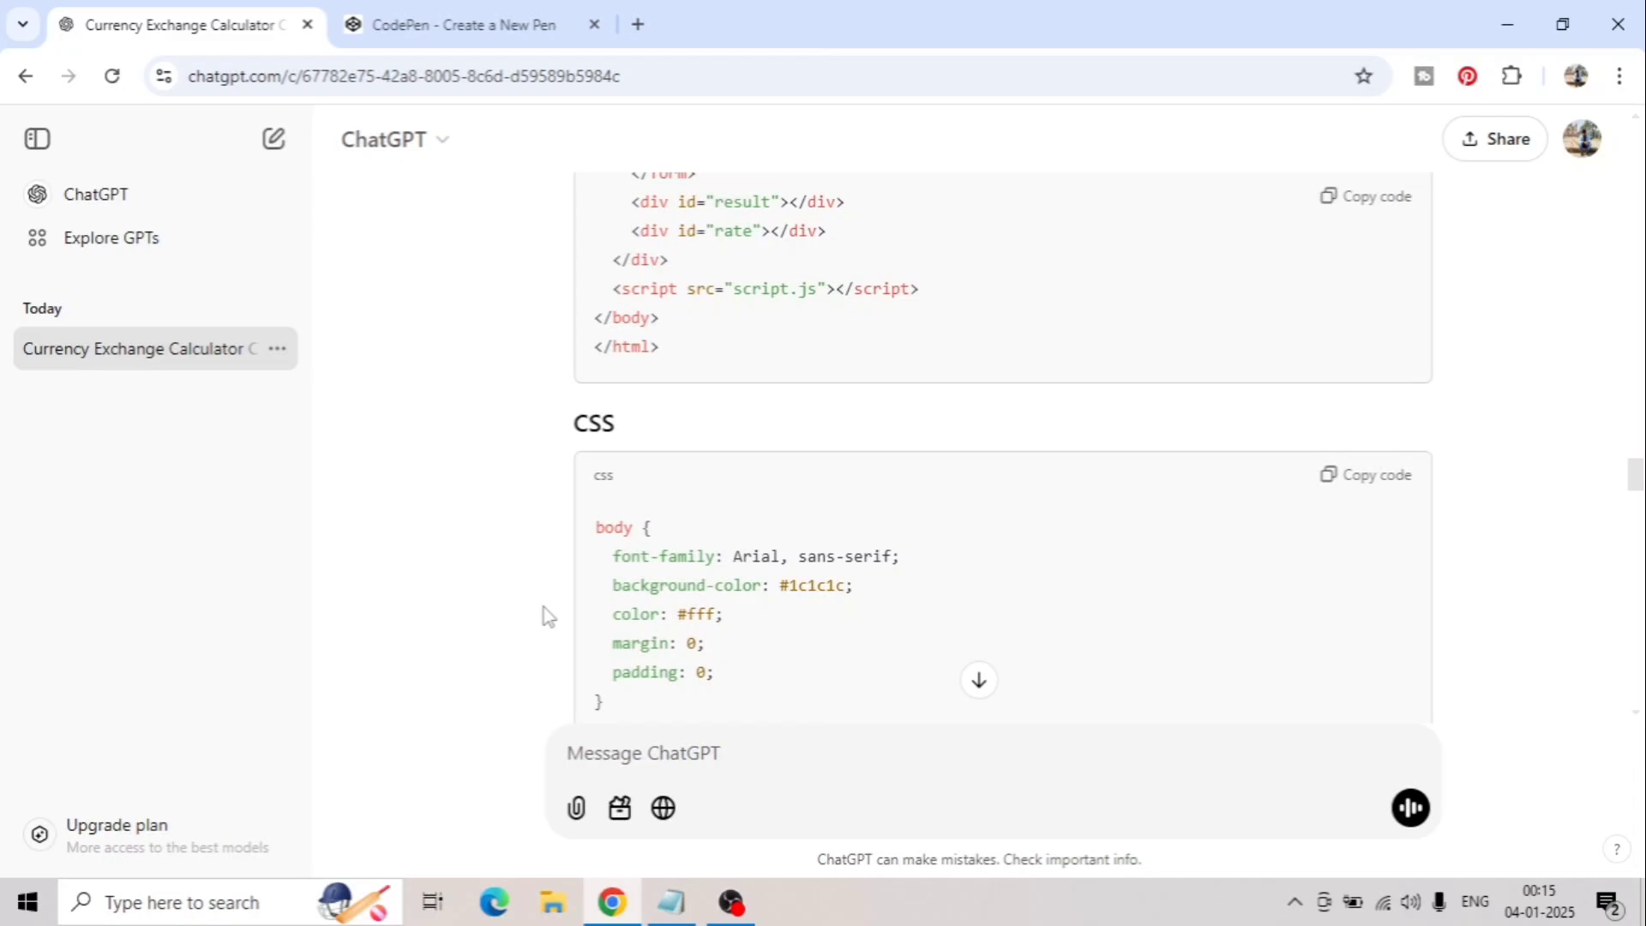
scroll(542, 615, "down", 5)
scroll(544, 614, "down", 5)
- Replace the pen's JavaScript with the new code and return to the ChatGPT message box
left_click(1367, 401)
left_click(450, 24)
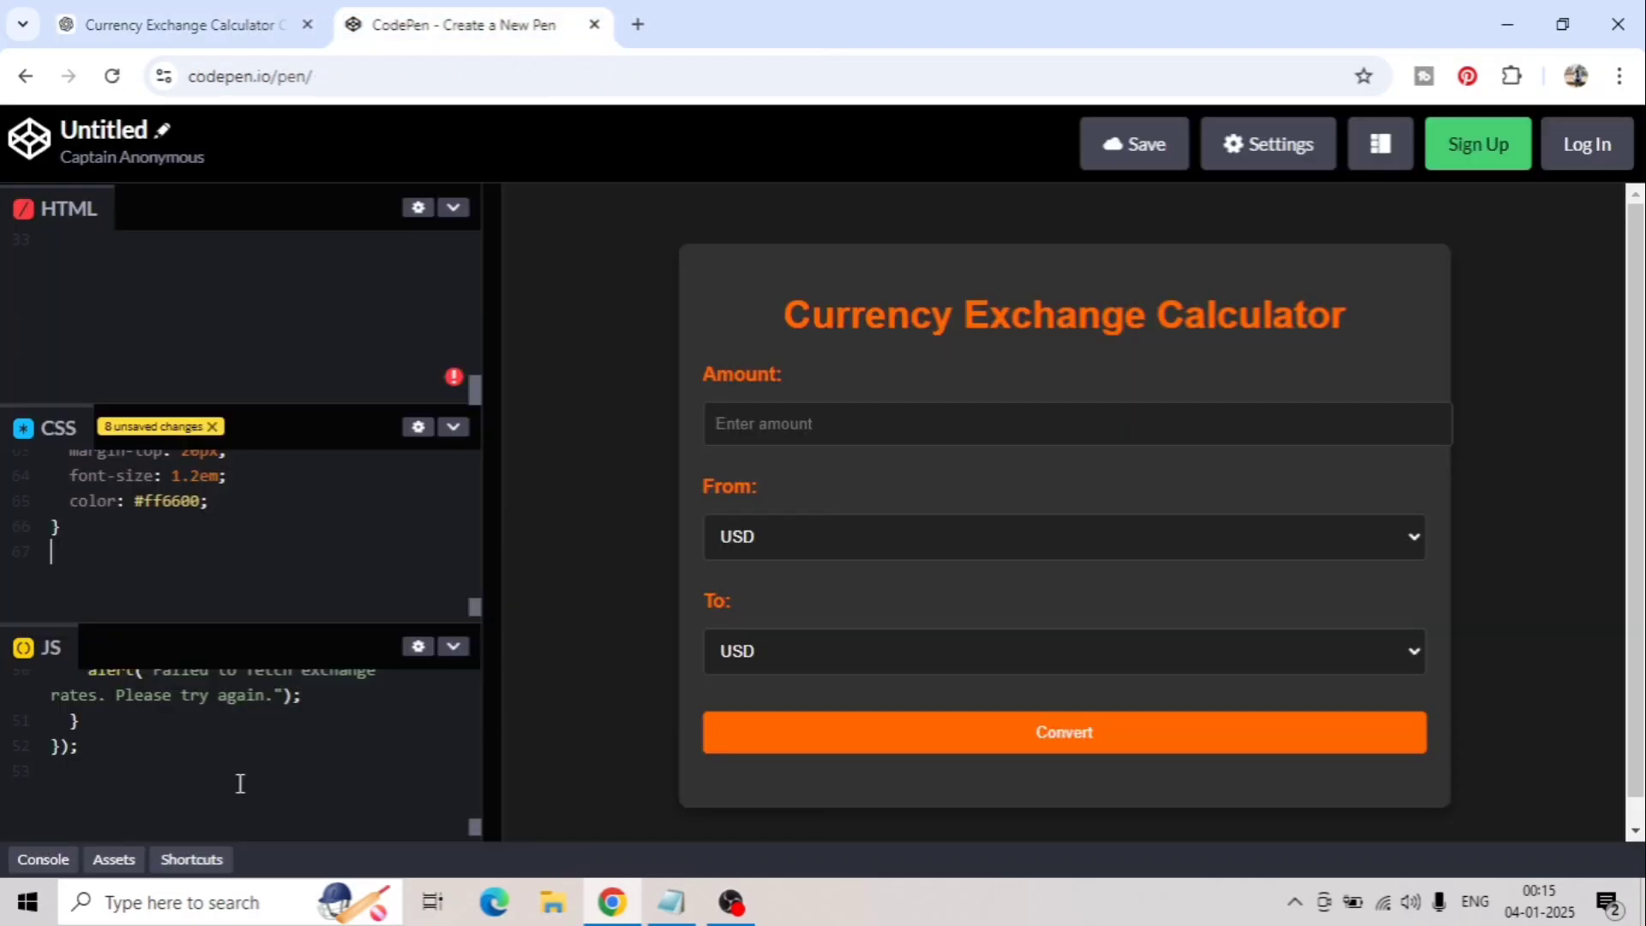
left_click(233, 778)
key("ctrl+a")
key("ctrl+v")
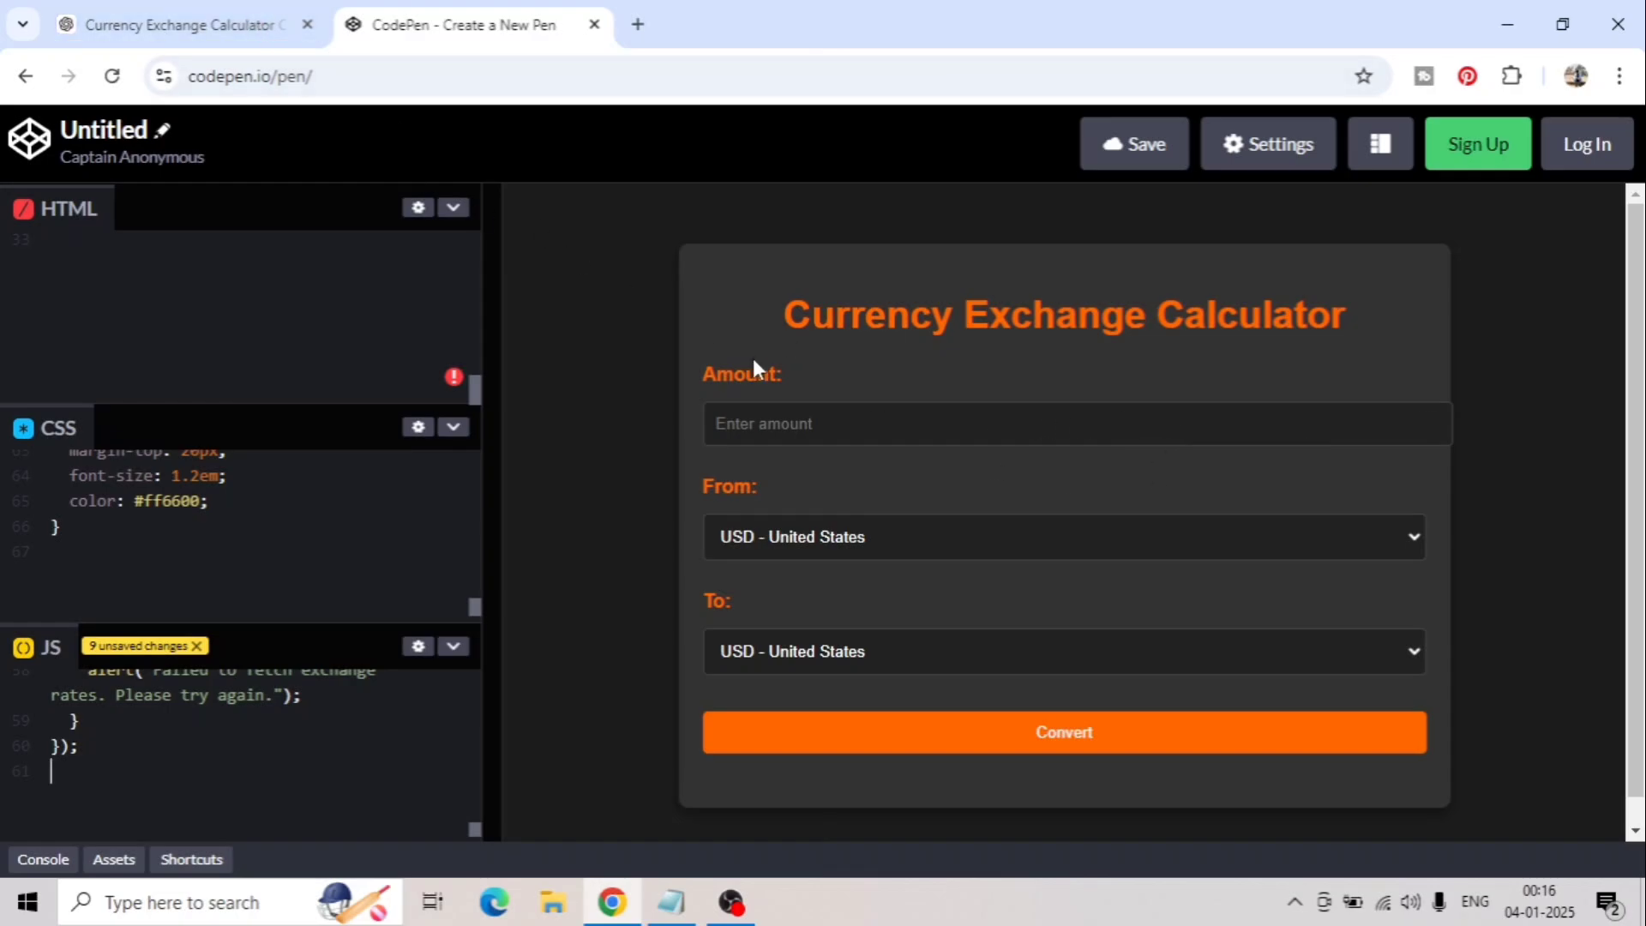
key("ctrl+Tab")
left_click(689, 744)
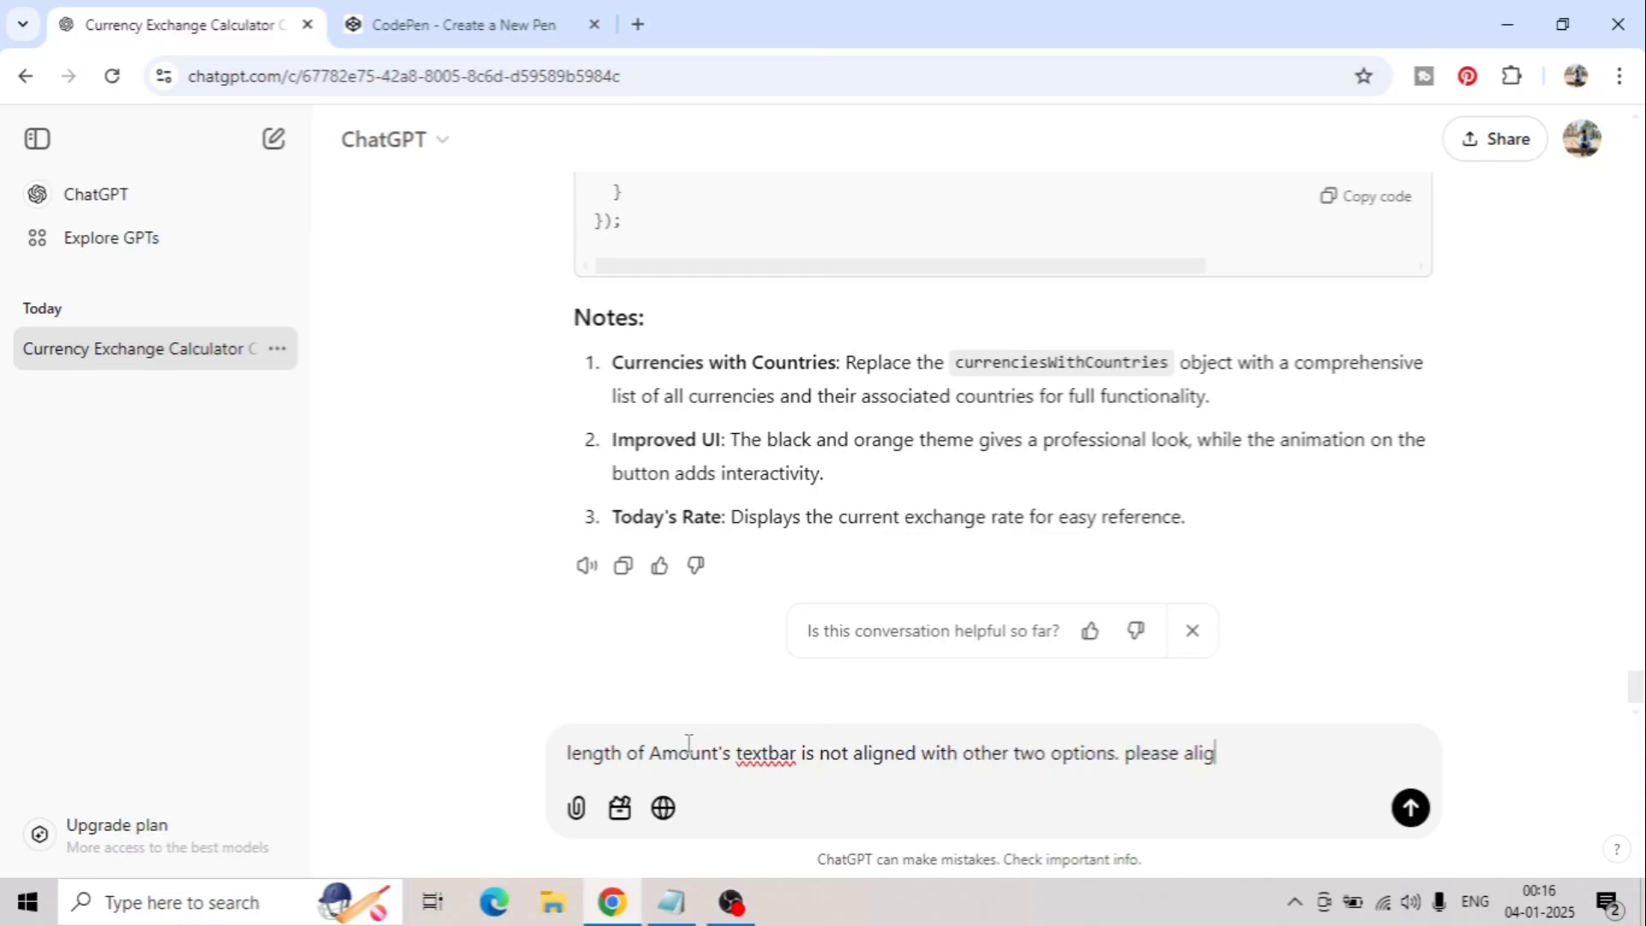
- Send the request to align the Amount box with the dropdowns and copy the revised CSS
key("Return")
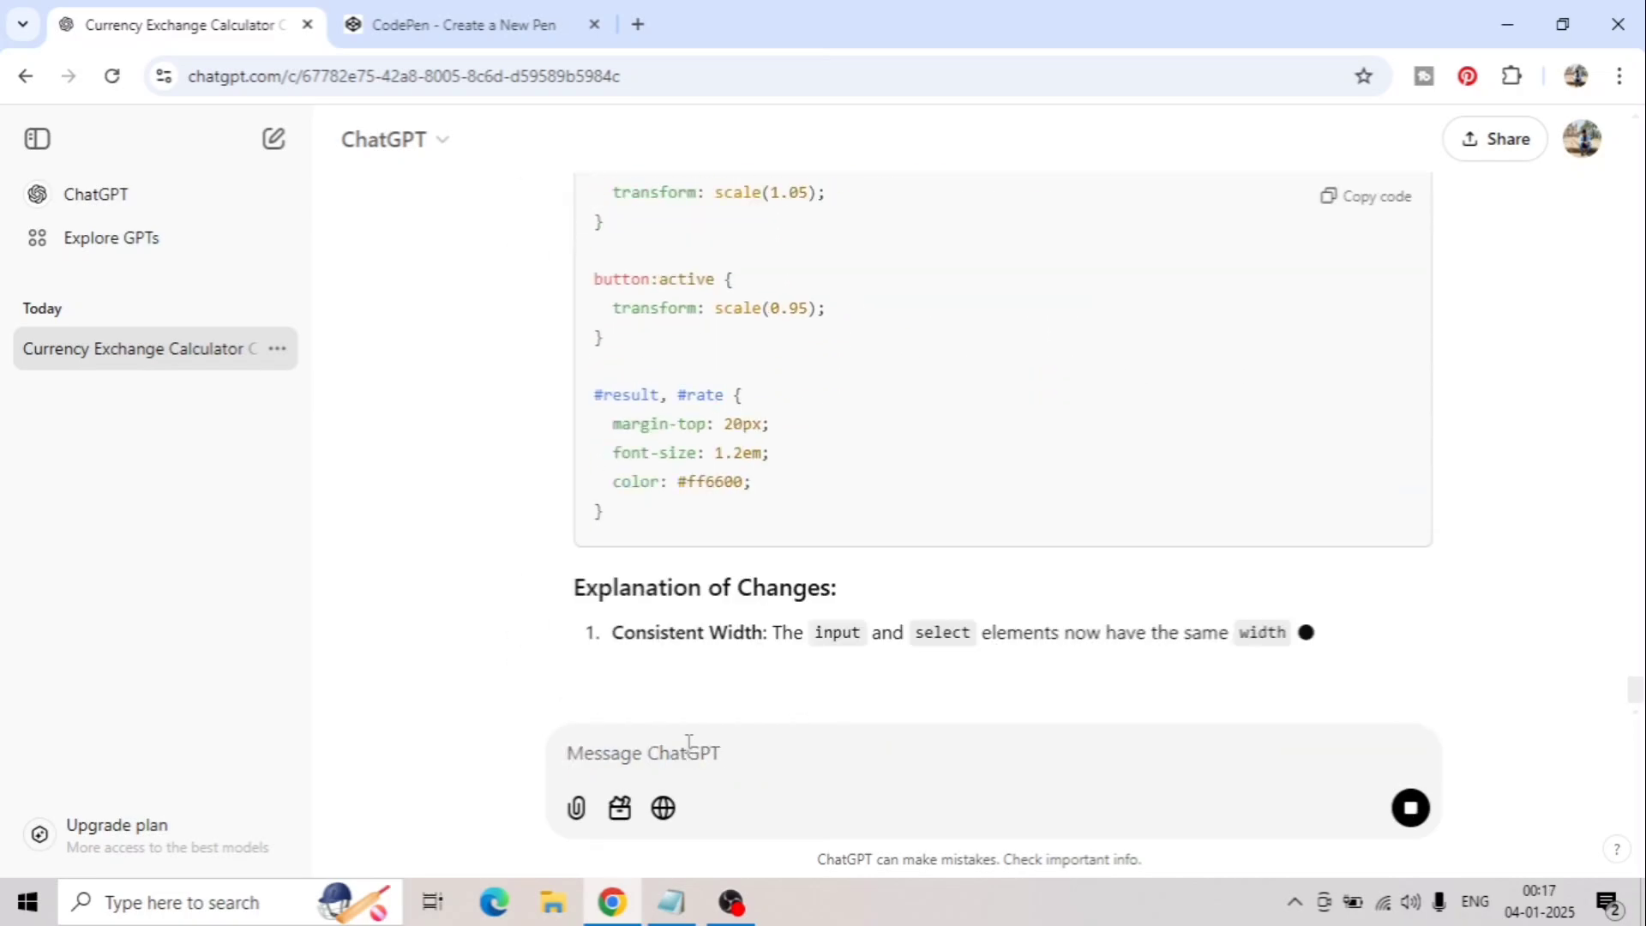
scroll(583, 421, "up", 3)
scroll(583, 420, "up", 5)
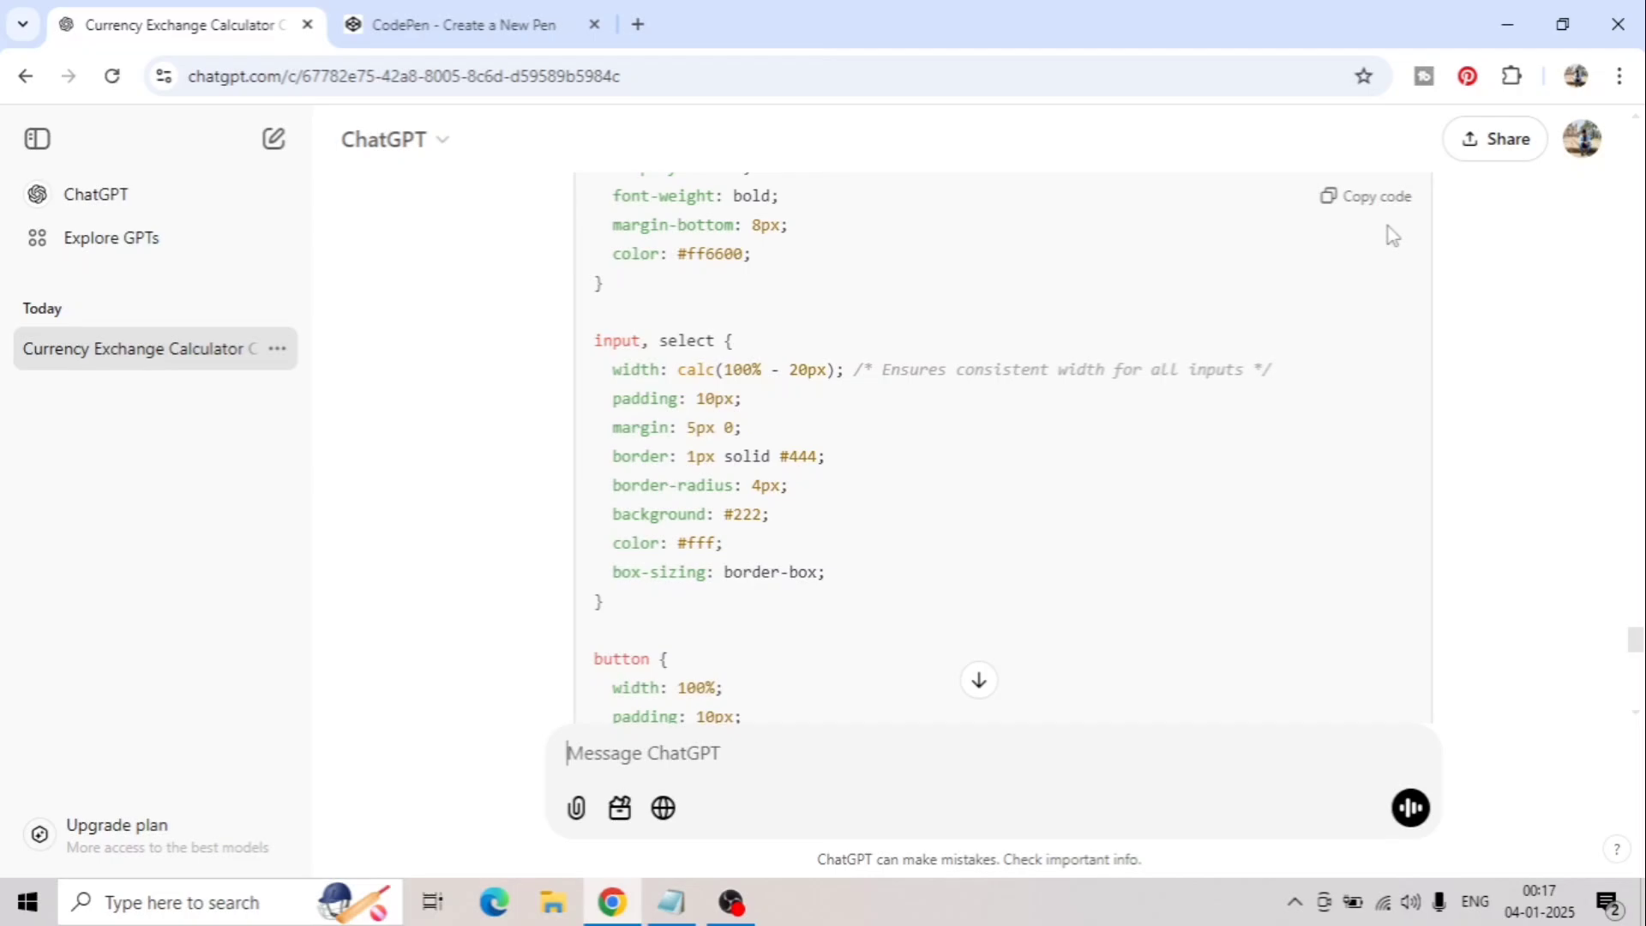
left_click(1370, 196)
- Replace the pen's CSS with the revised alignment CSS
left_click(532, 25)
left_click(178, 499)
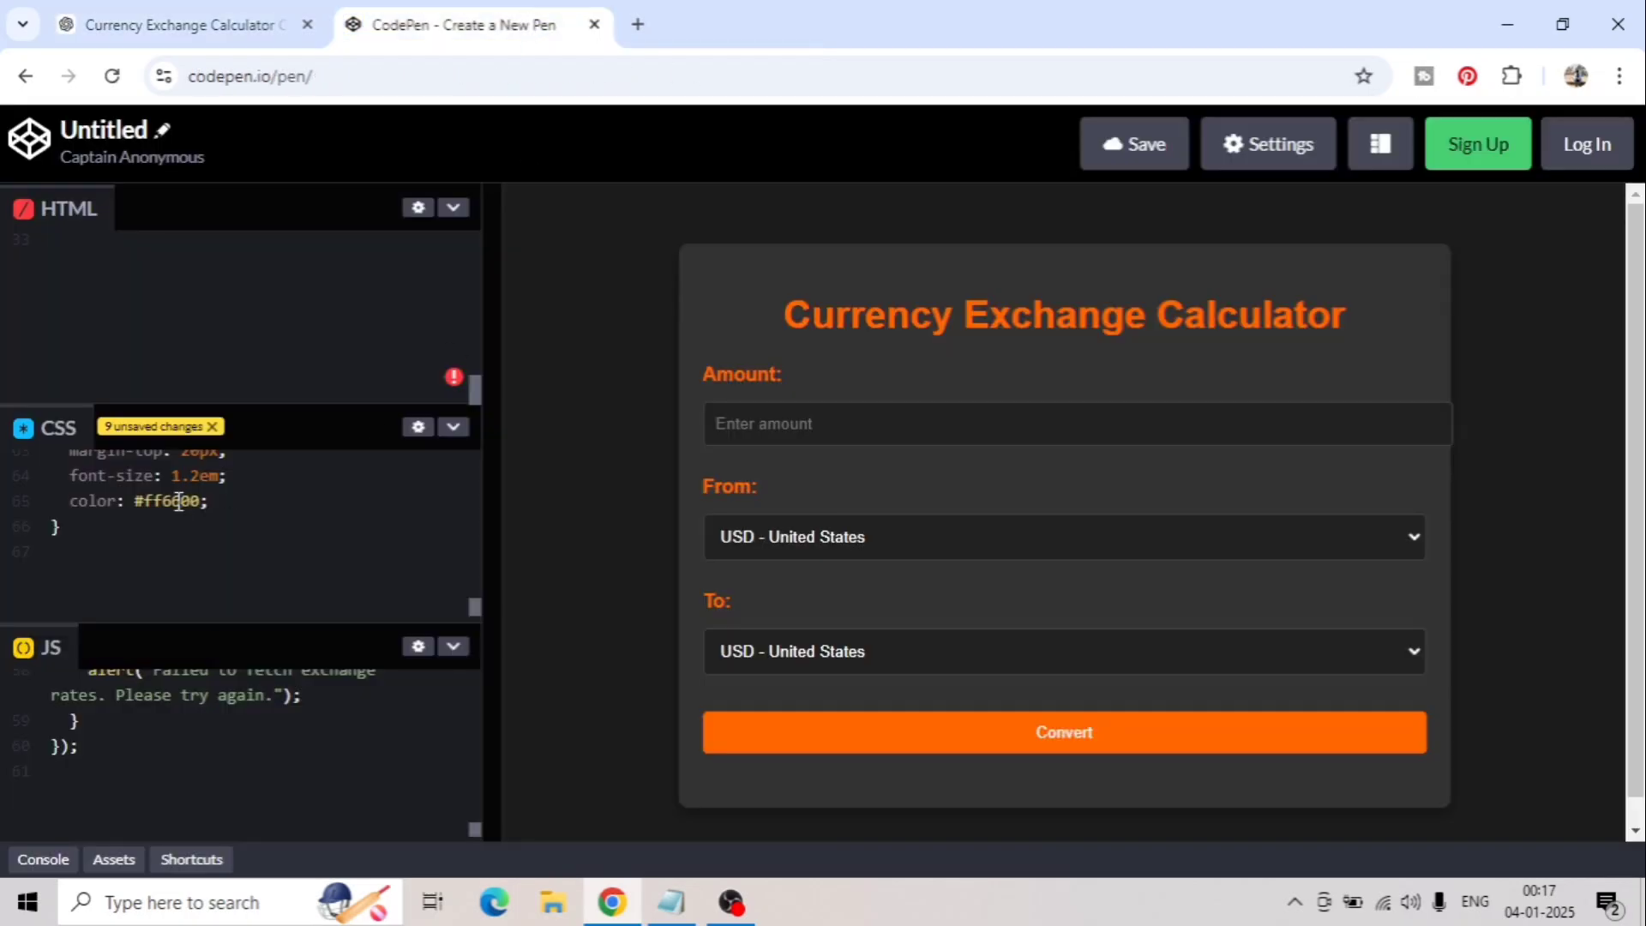
key("ctrl+a")
key("ctrl+v")
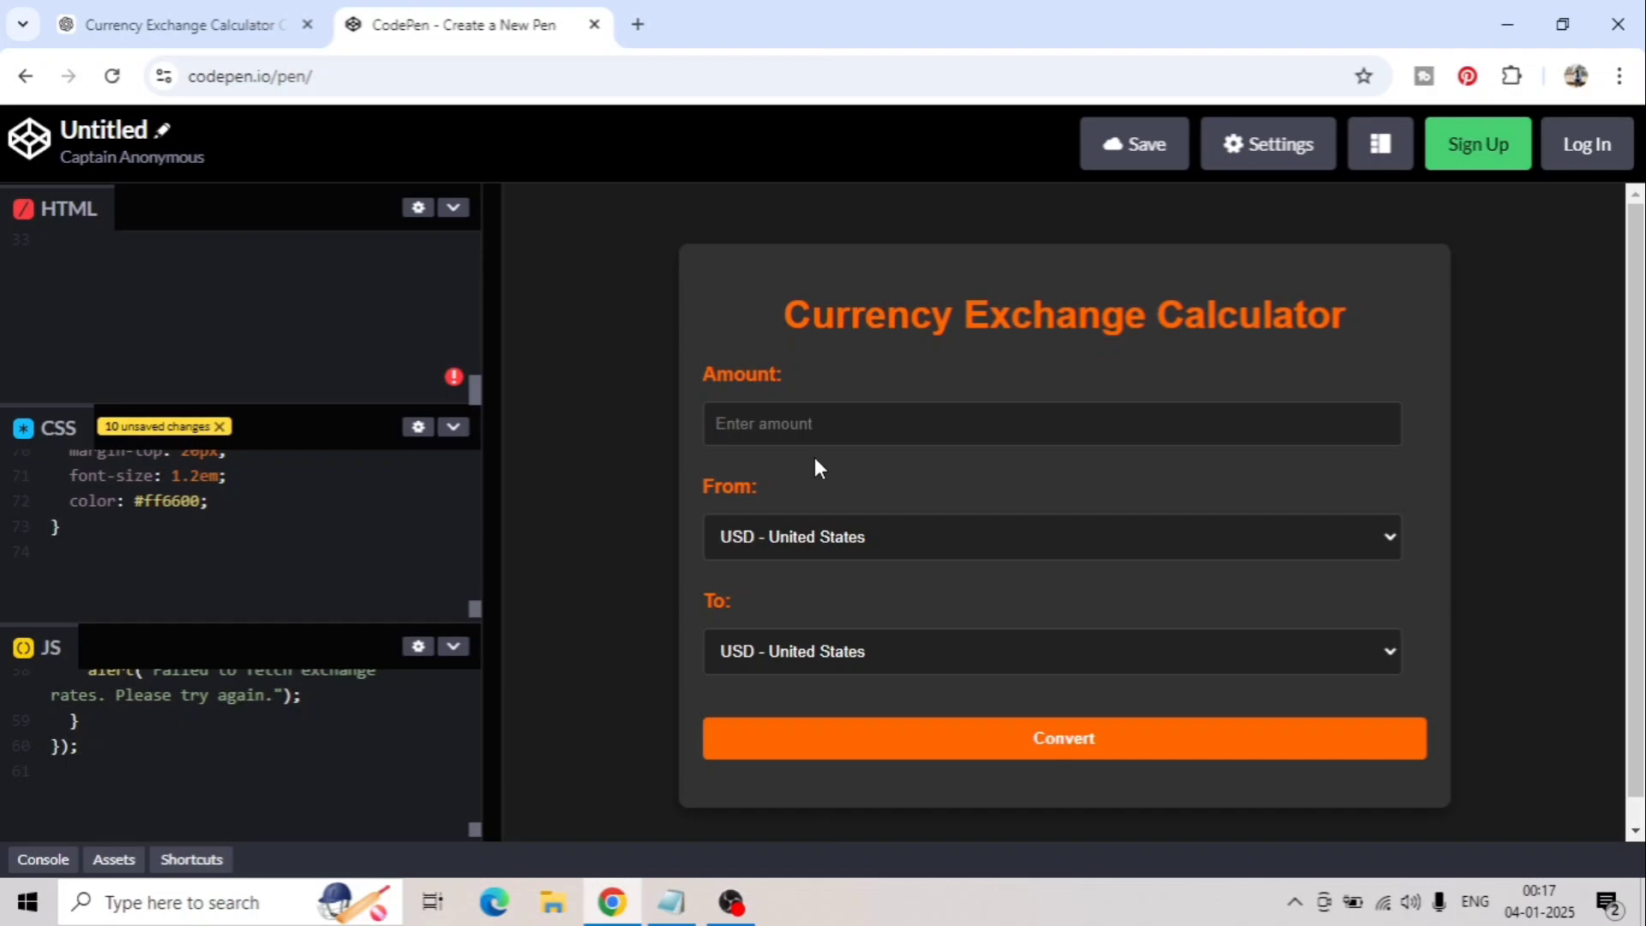
- Convert 156 USD to INR - India, getting 13388.92
left_click(914, 416)
type("156")
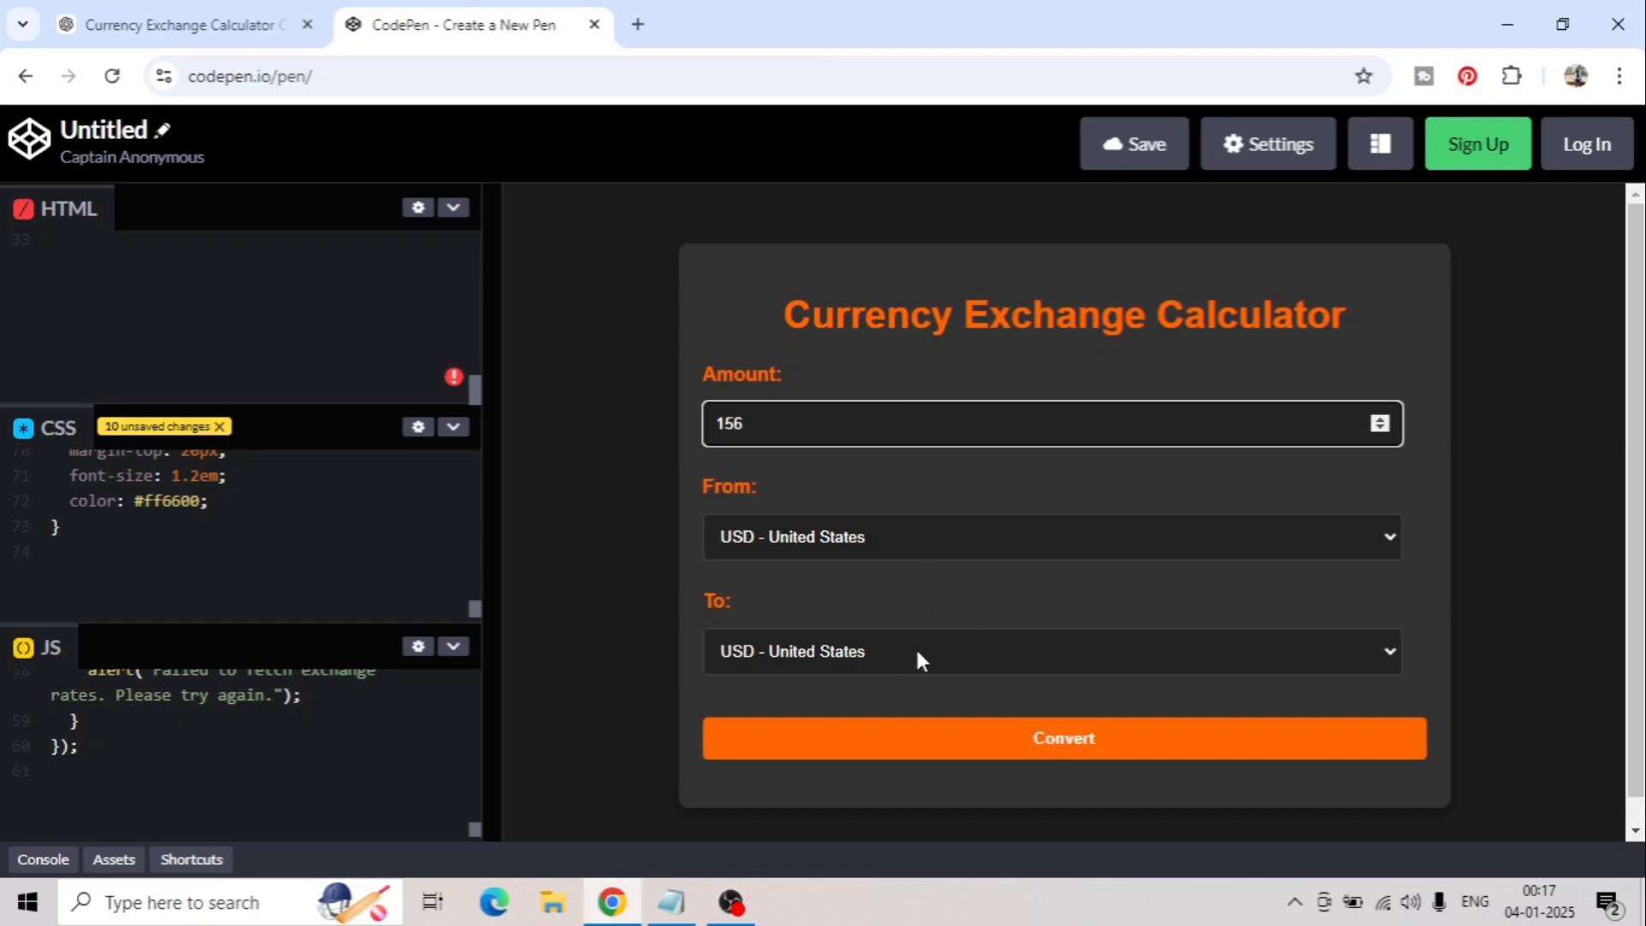
left_click(917, 658)
left_click(880, 607)
left_click(1025, 753)
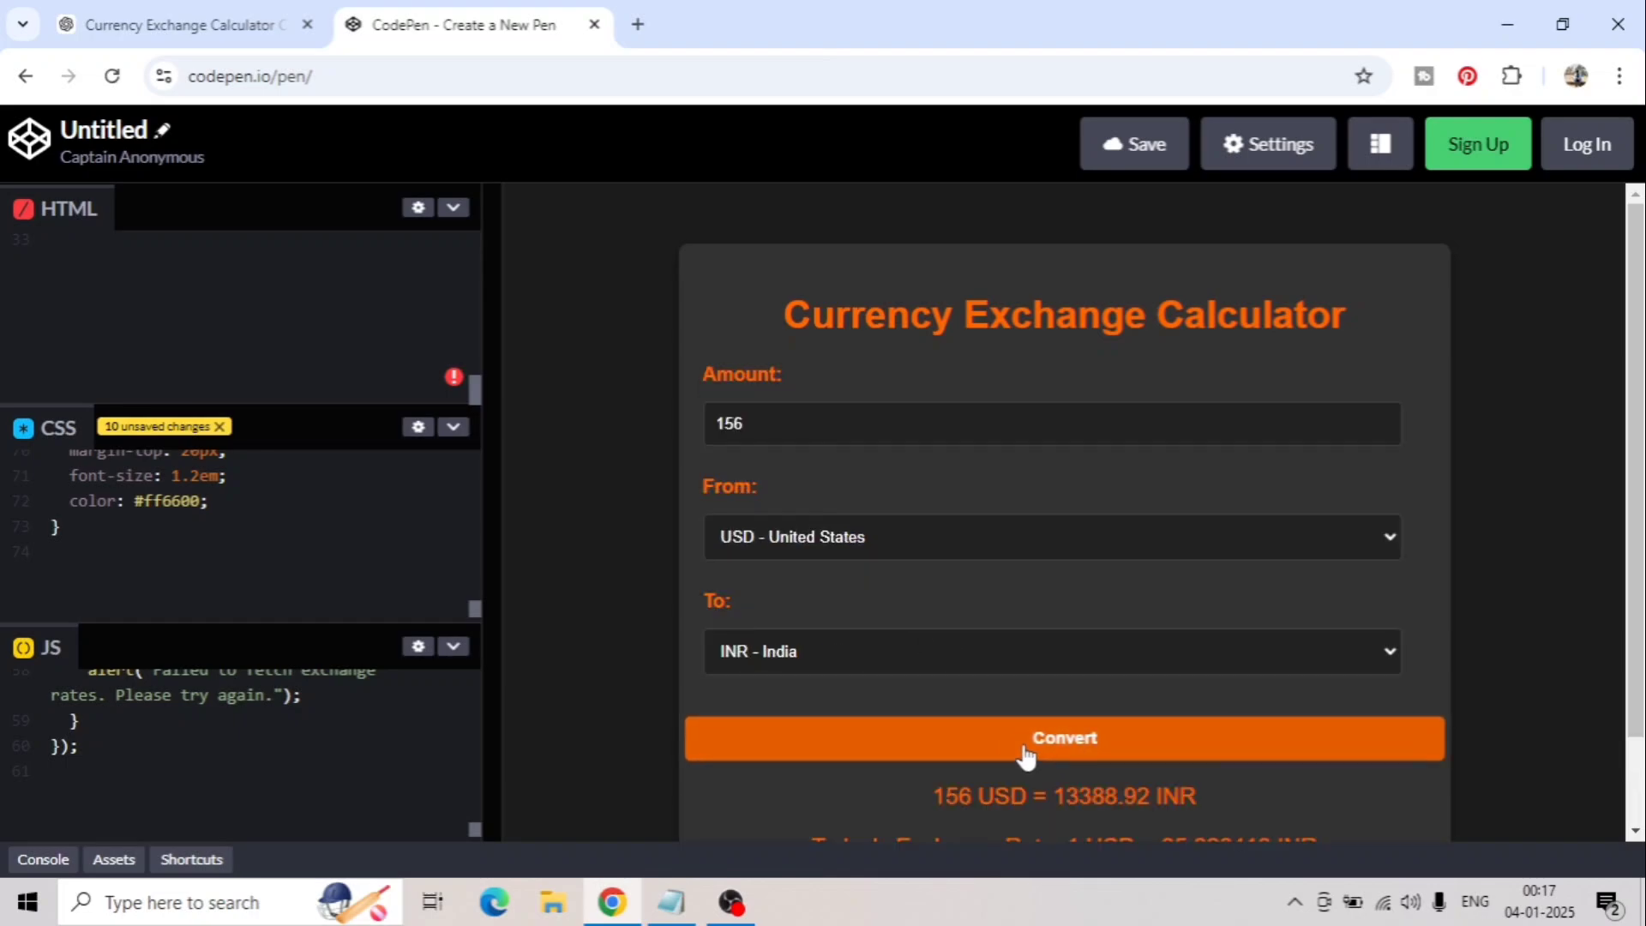
scroll(1230, 651, "down", 1)
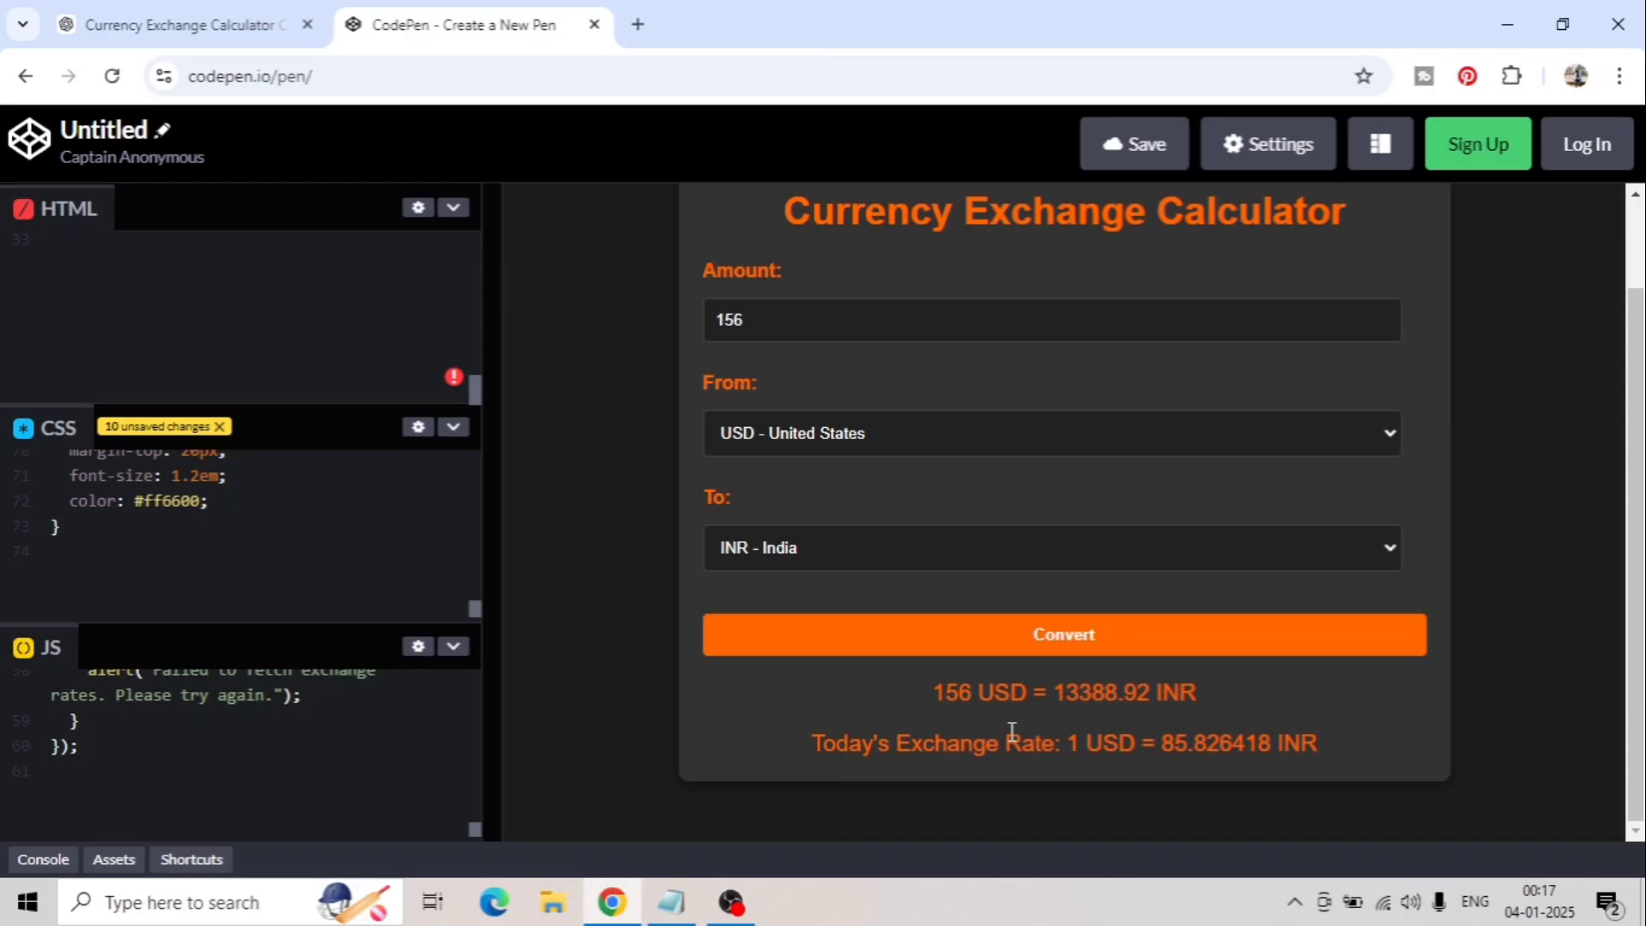
scroll(649, 462, "up", 1)
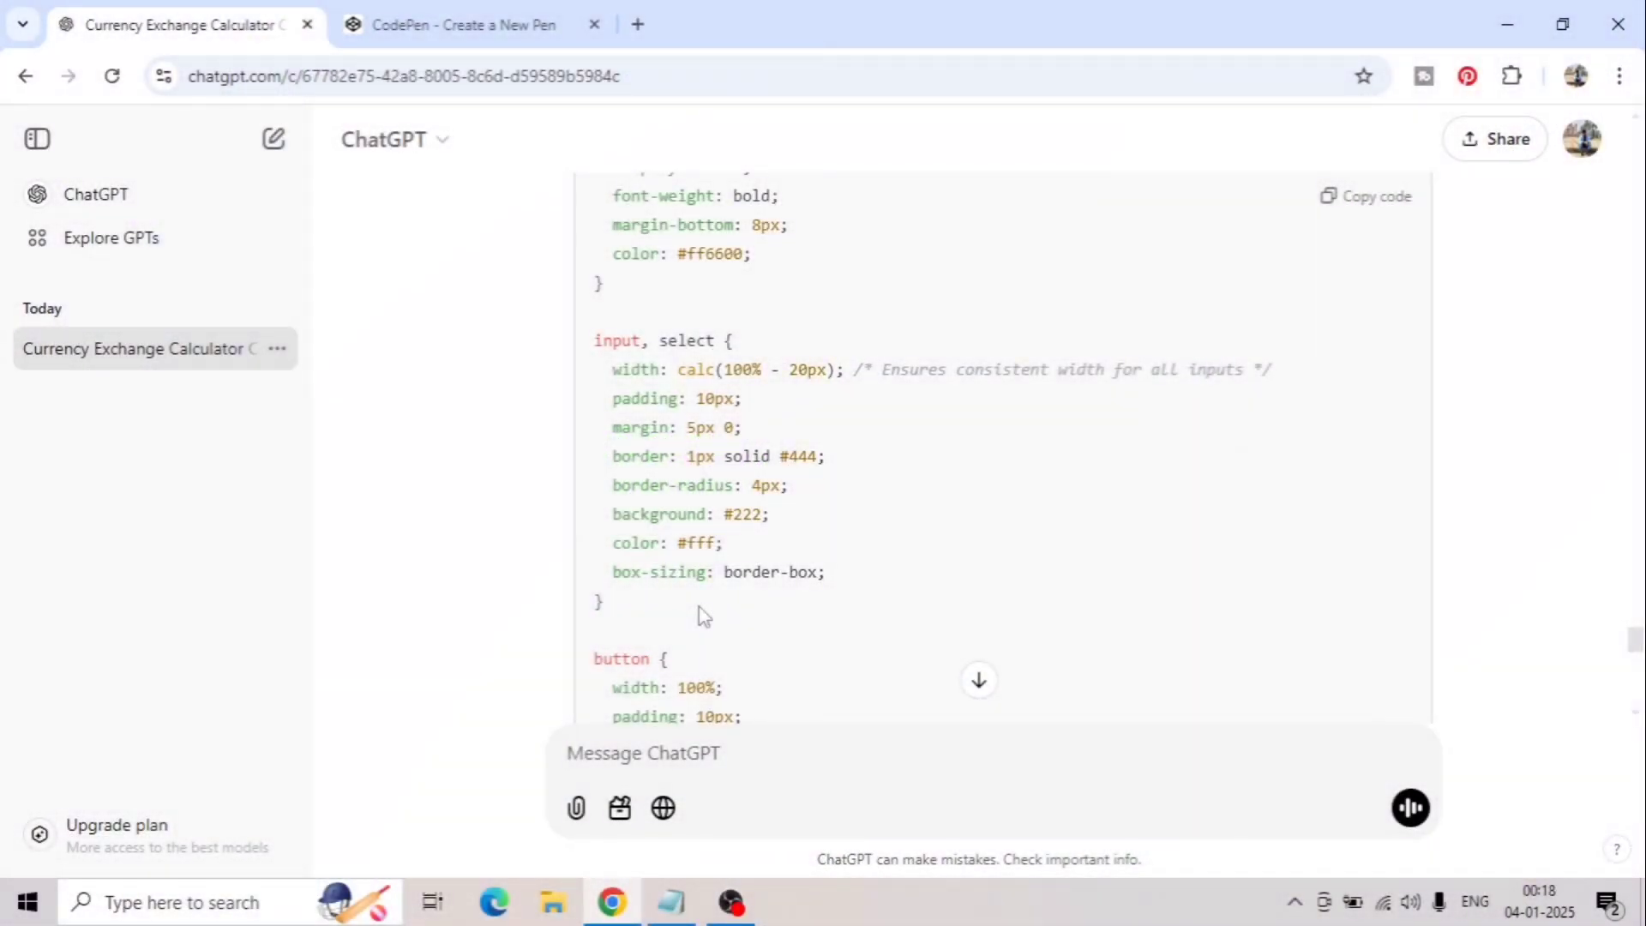
scroll(888, 708, "down", 10)
type("This looks amazing. Can you please combine all 3 into one file without changing any fu")
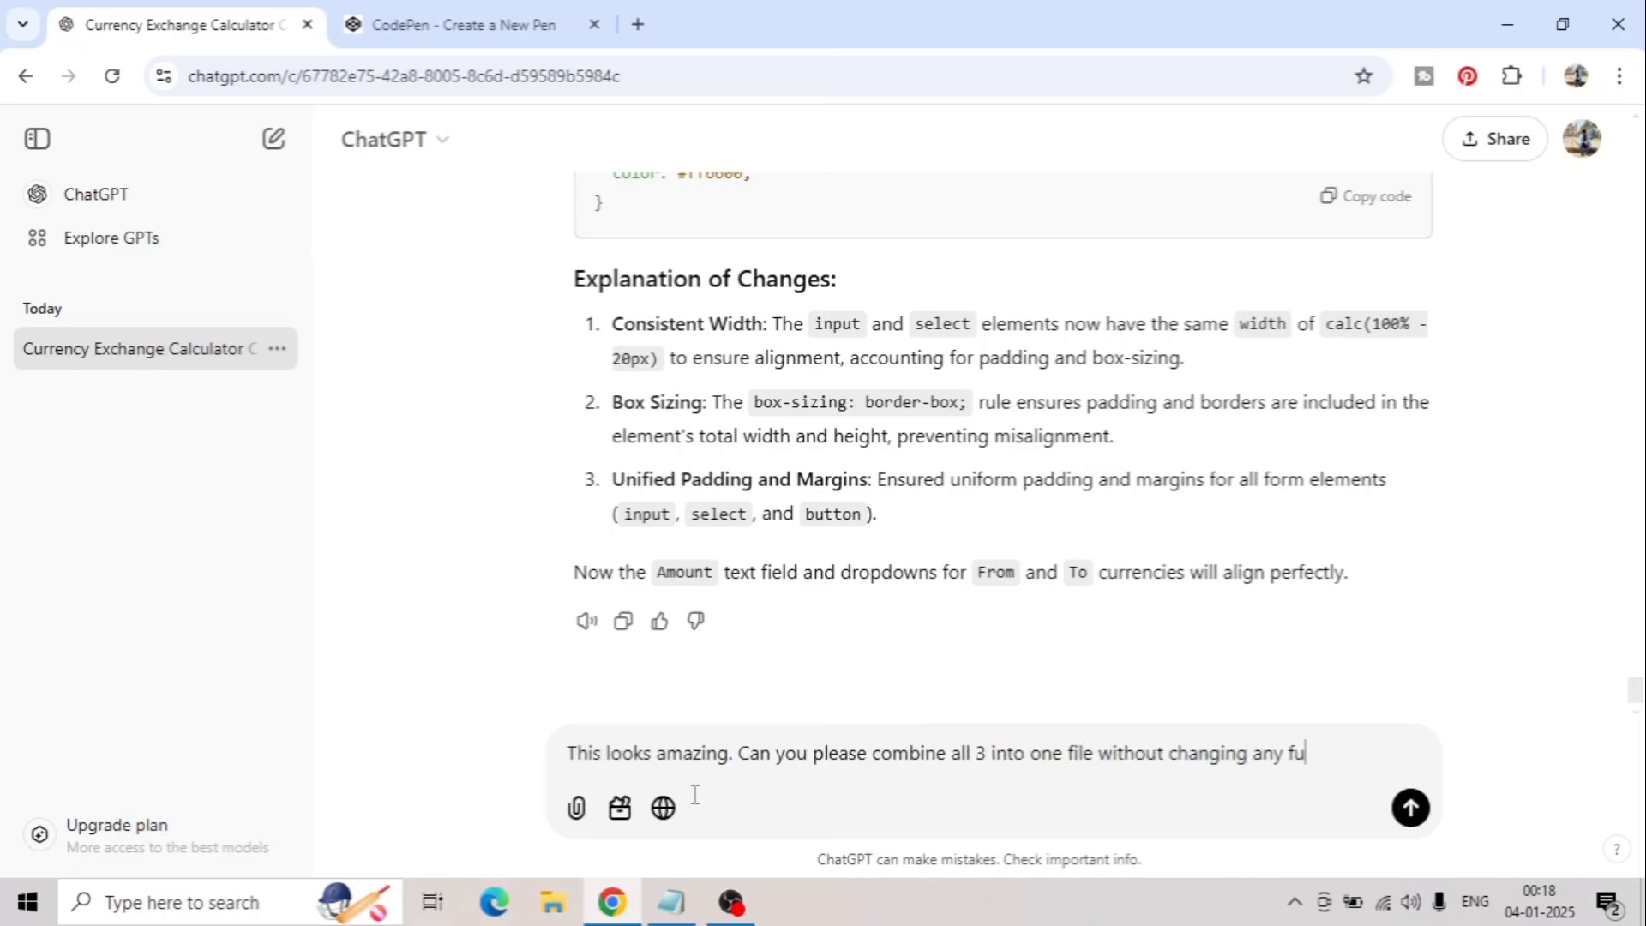
type("y.")
- Send the request to combine HTML, CSS and JavaScript into one file and copy the combined code
key("Return")
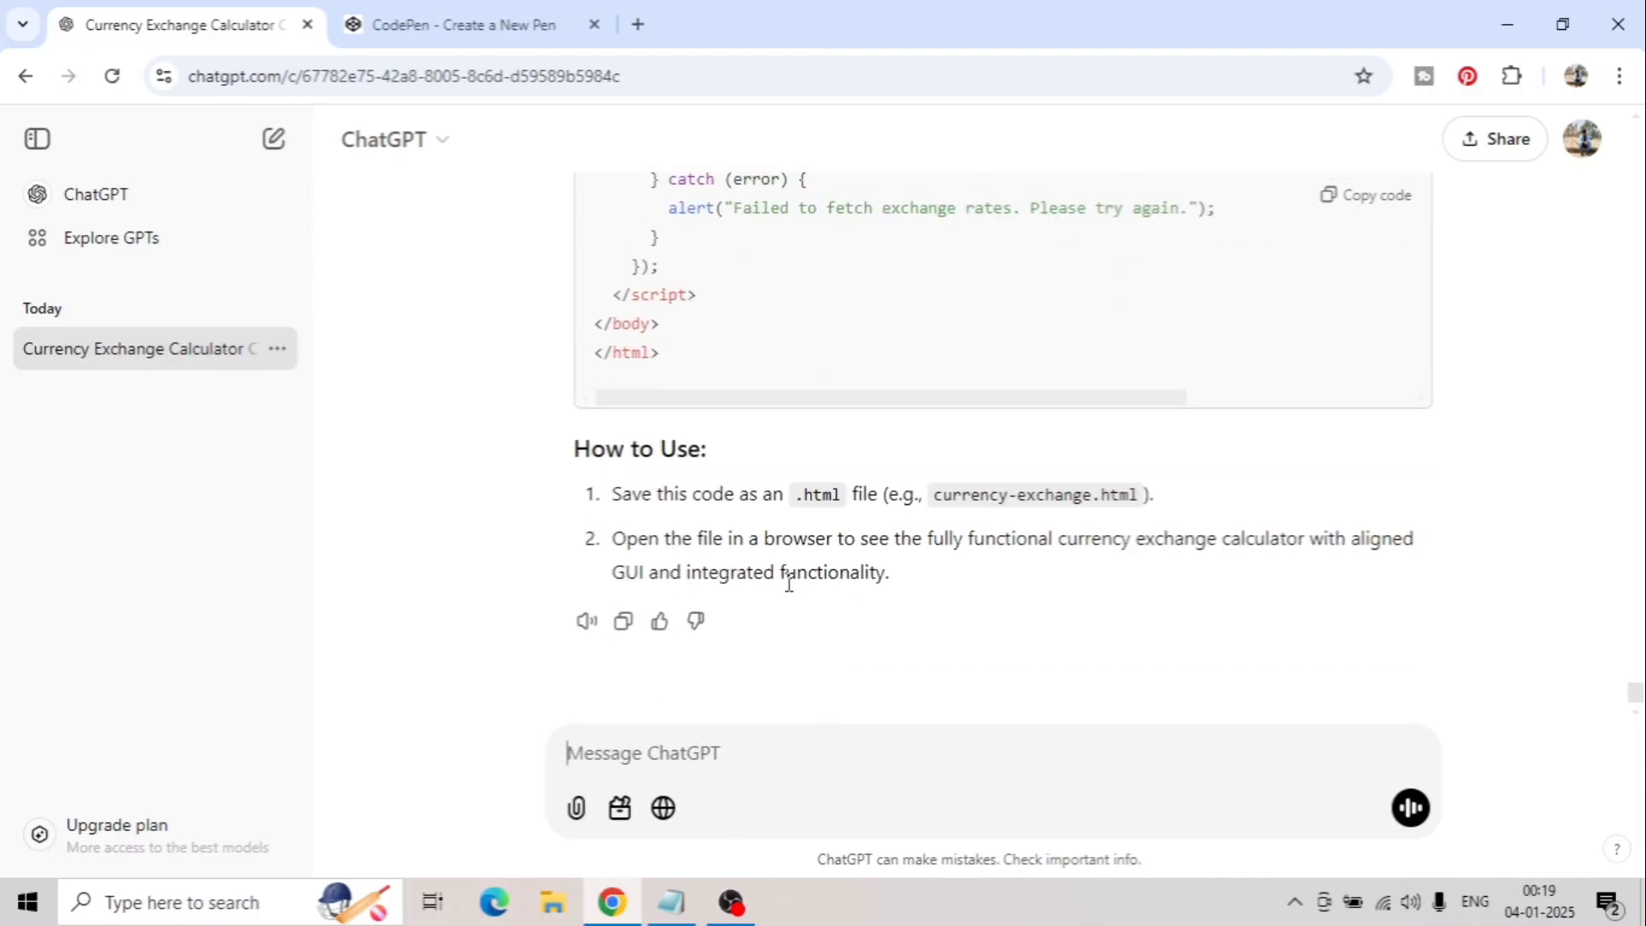
left_click(1371, 196)
- Empty the pen's JavaScript and CSS editors
left_click(516, 22)
key("ctrl+a")
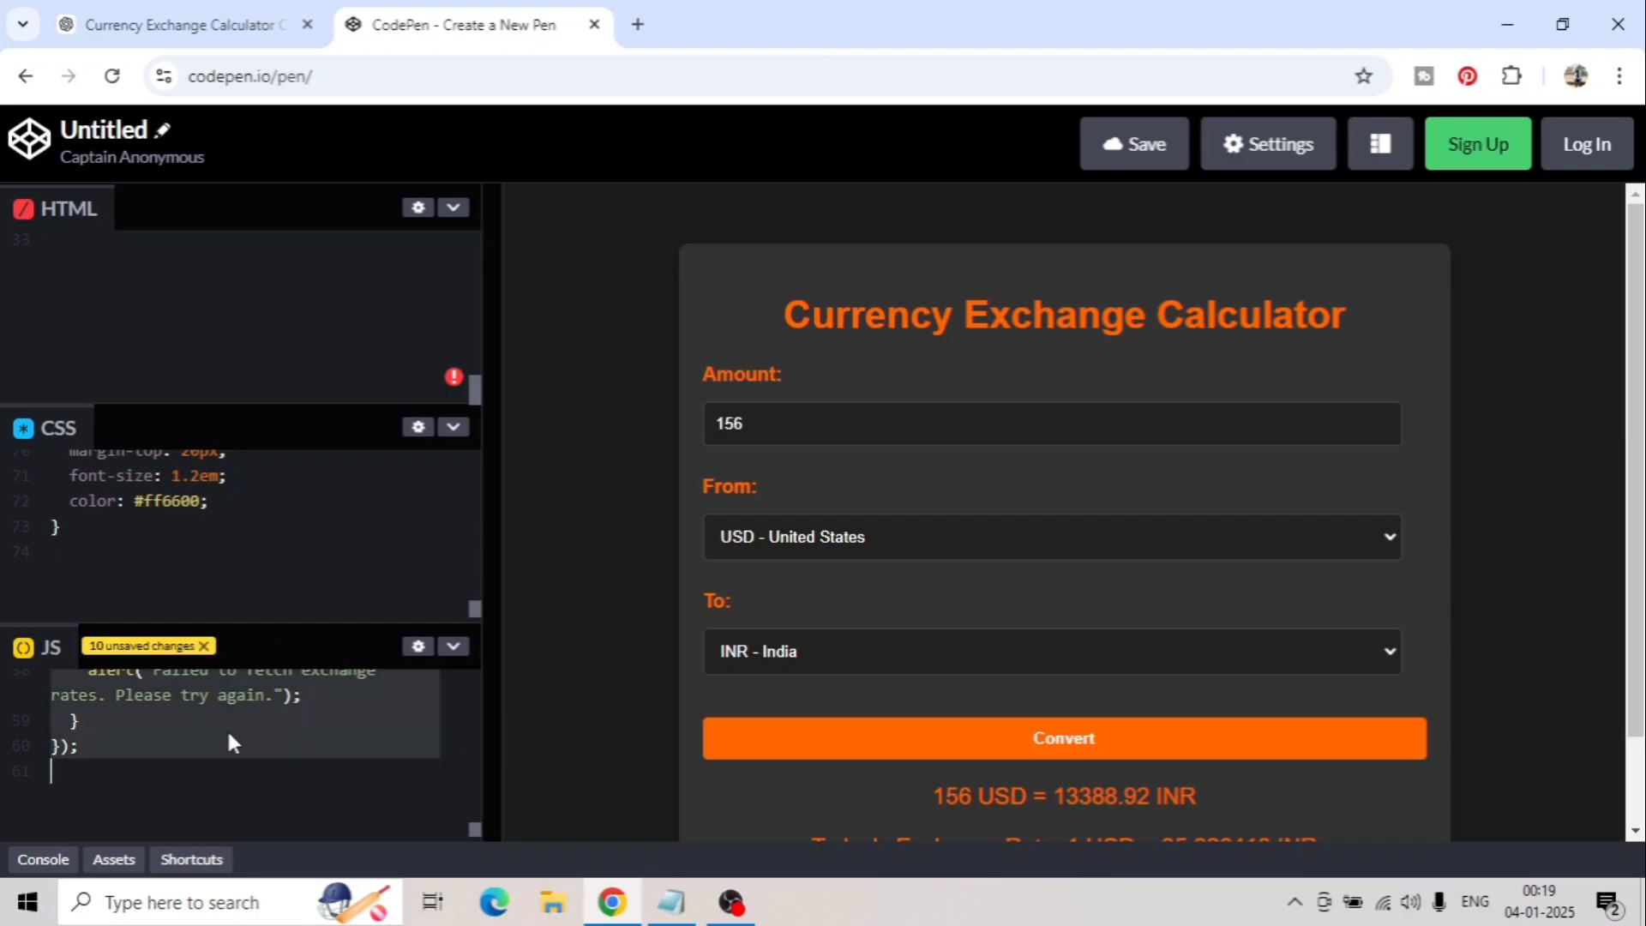
key("BackSpace")
left_click(249, 566)
key("ctrl+a")
key("BackSpace")
- Replace the HTML editor contents with the combined single-file code
left_click(232, 348)
key("BackSpace")
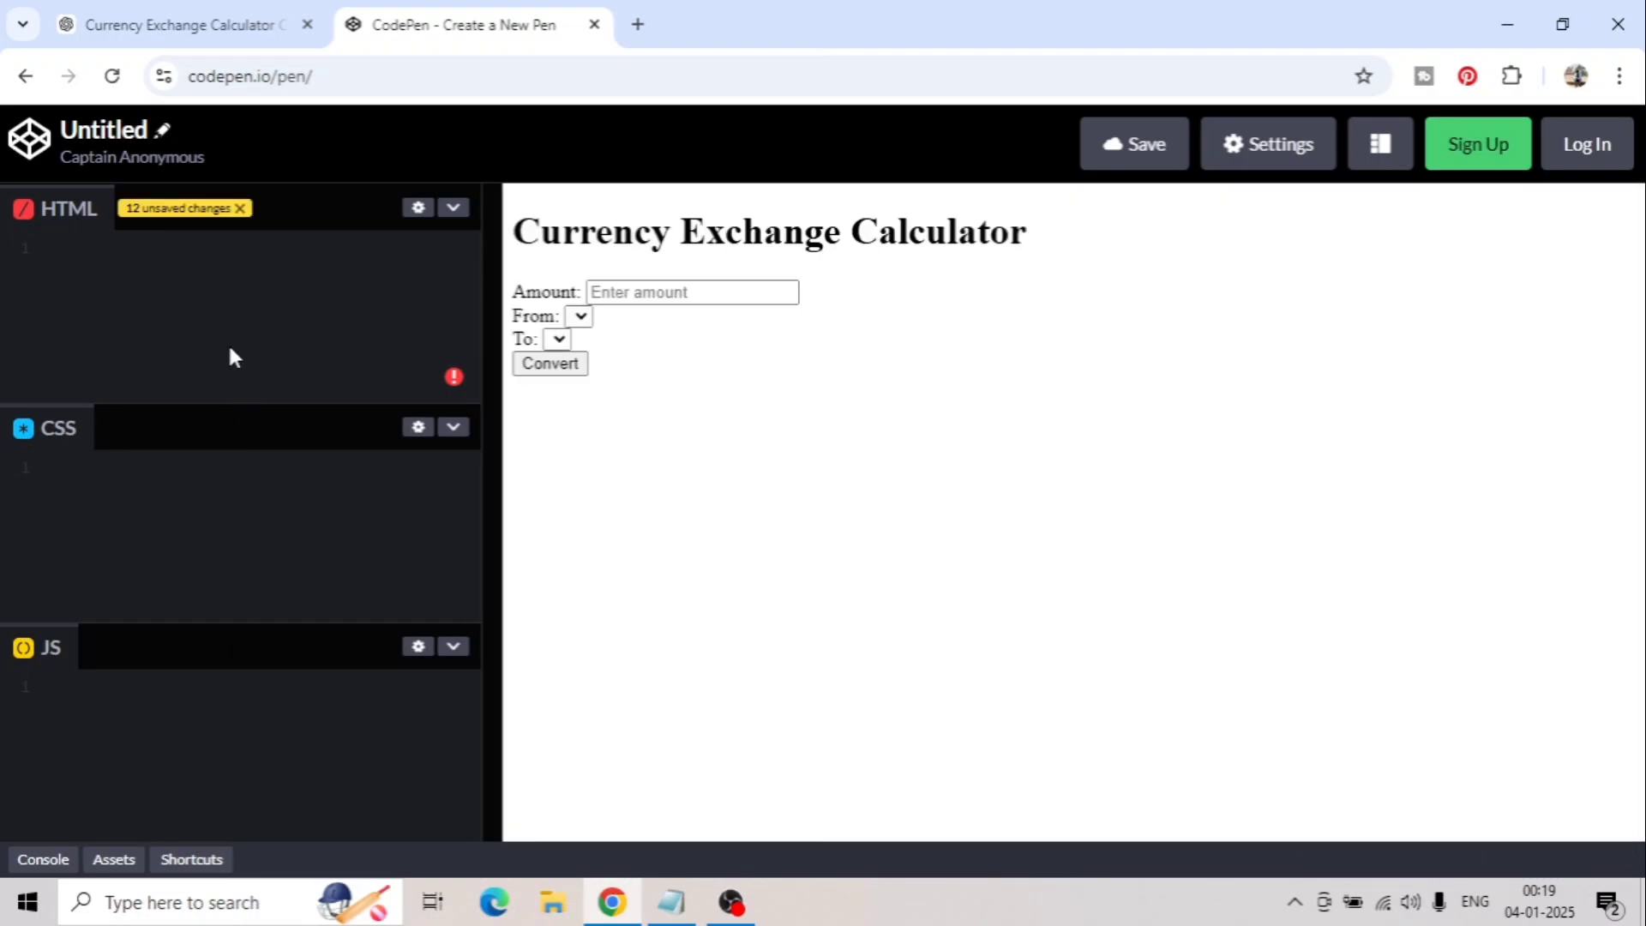
key("ctrl+v")
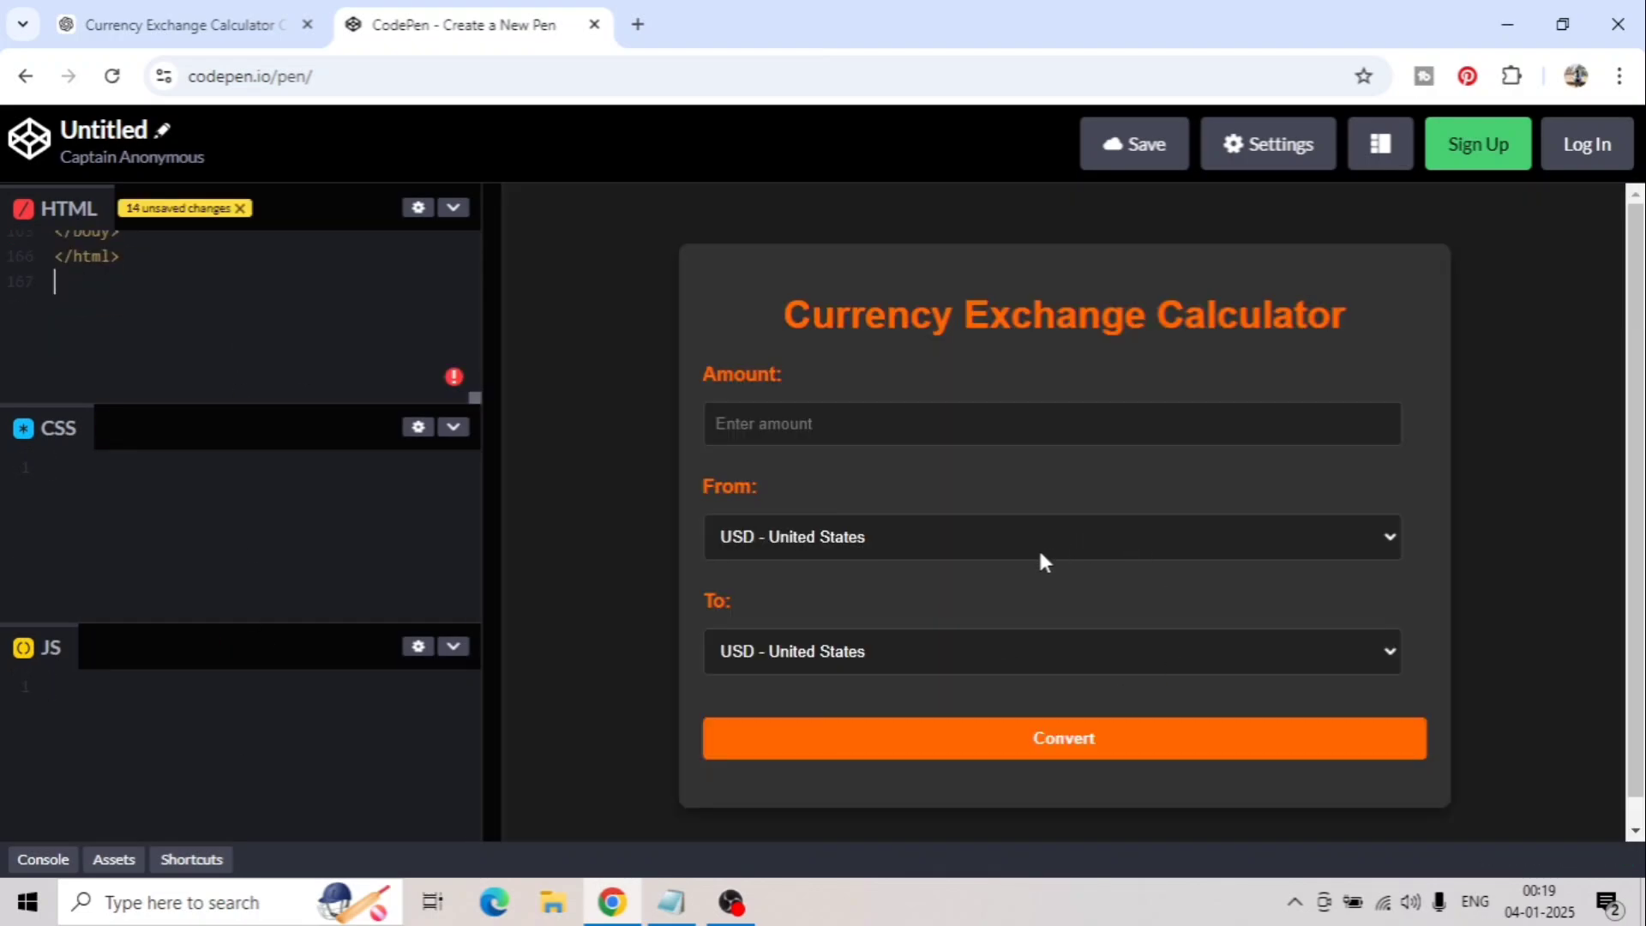
scroll(1009, 546, "down", 1)
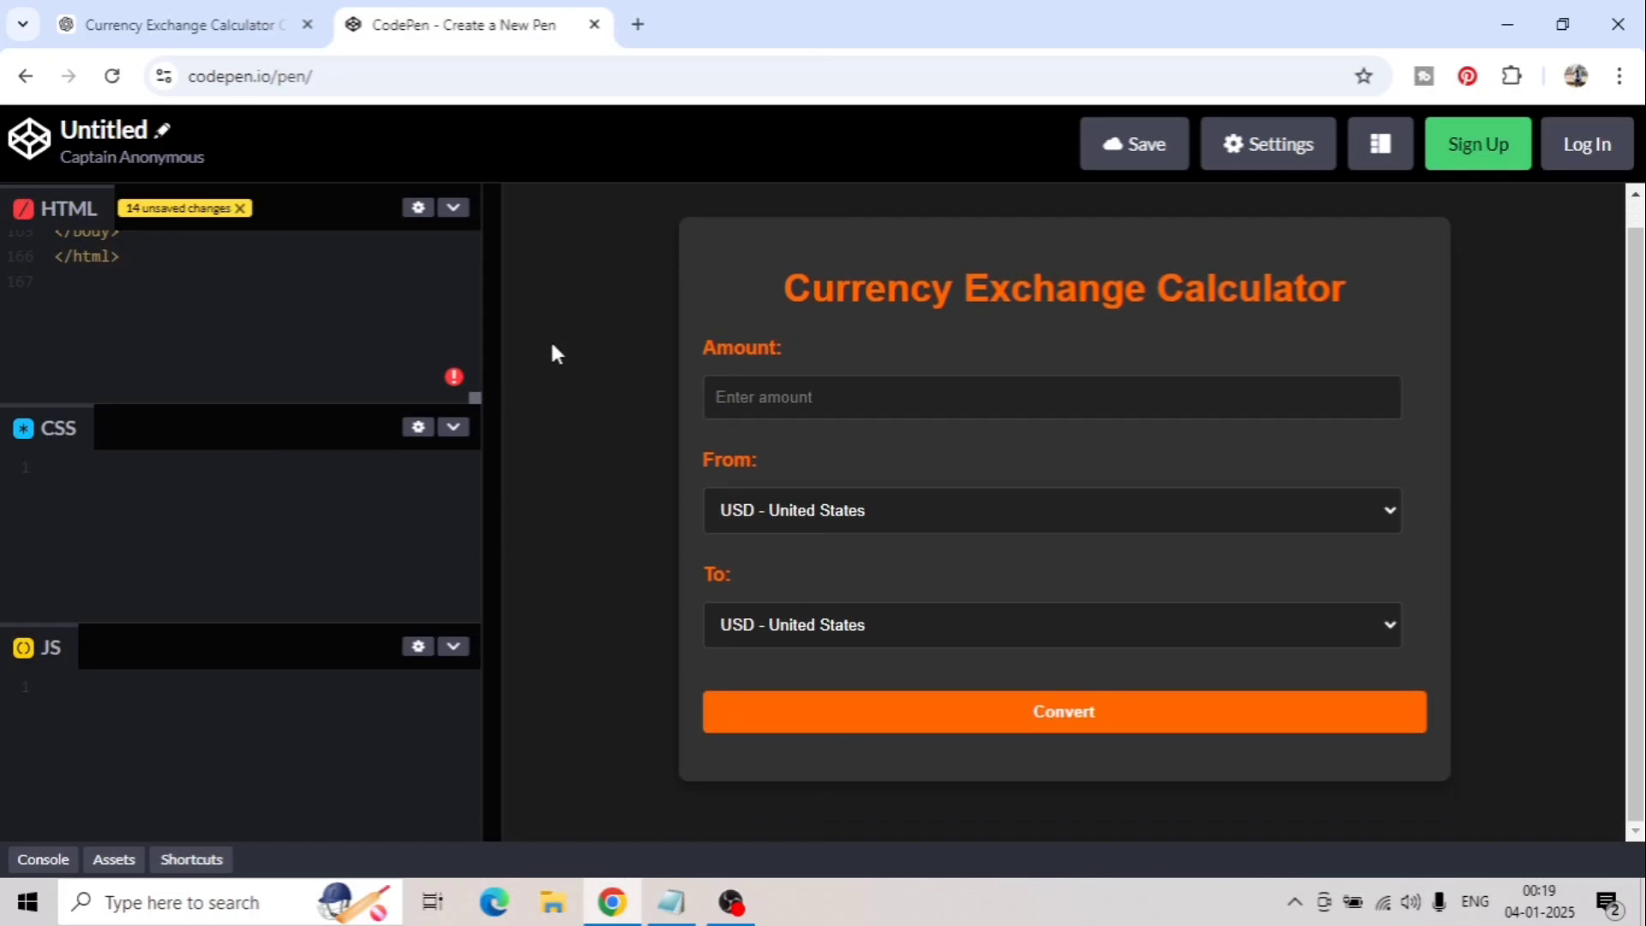
- Create a new desktop folder named CurrencyCalc and open it
left_click(193, 23)
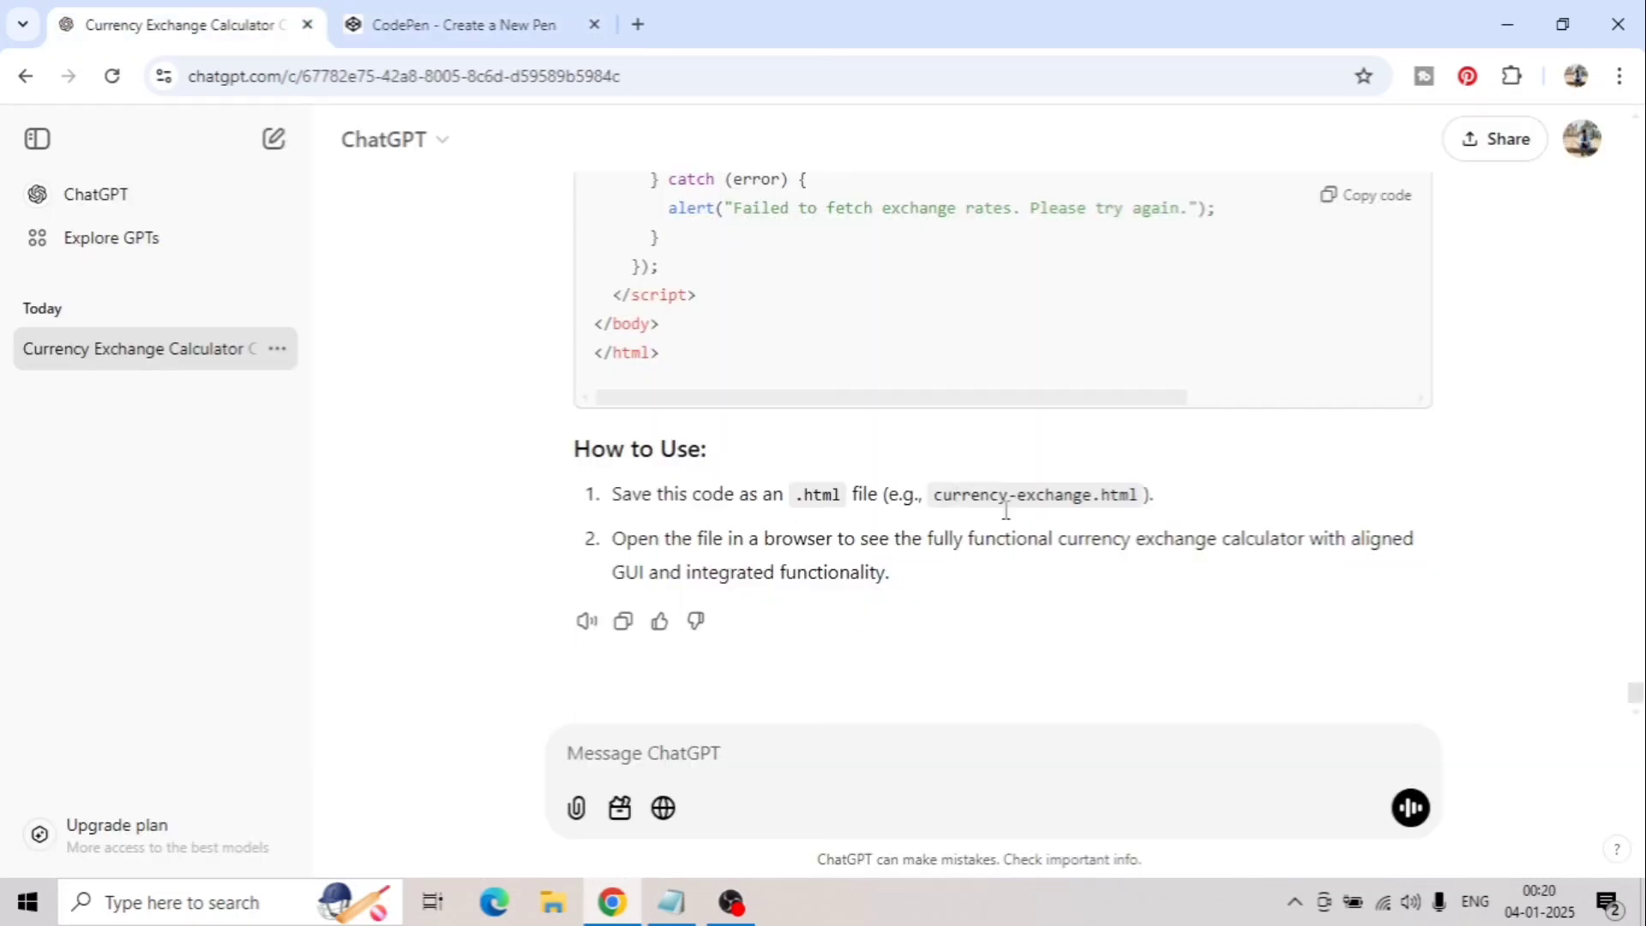
key("super+d")
right_click(799, 276)
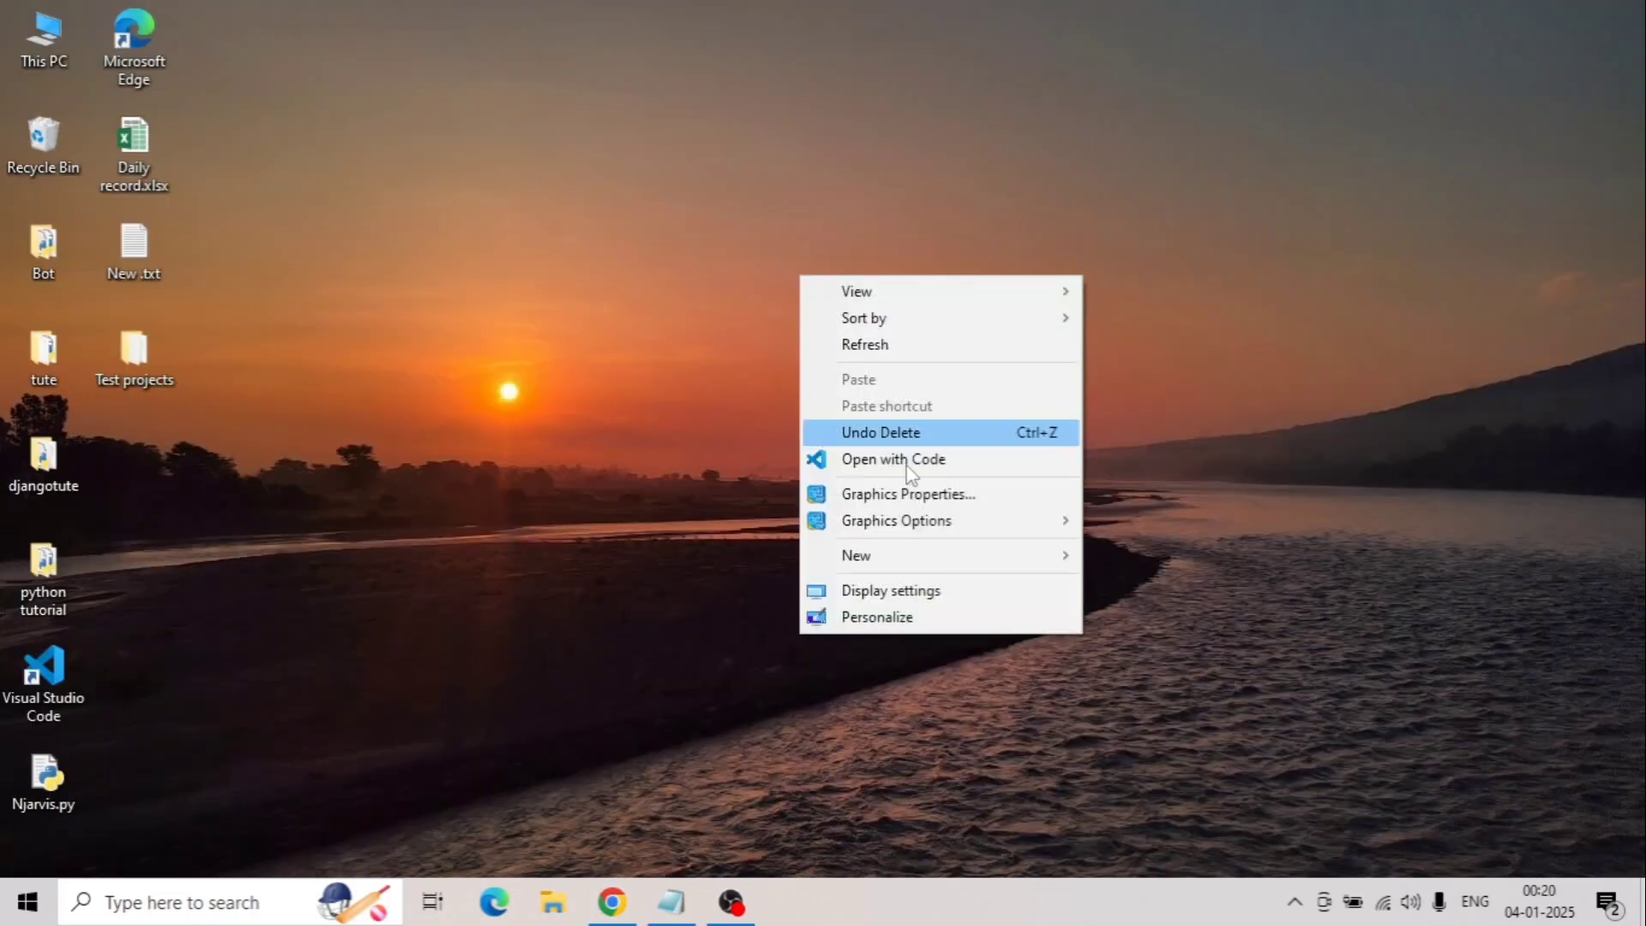
left_click(1113, 554)
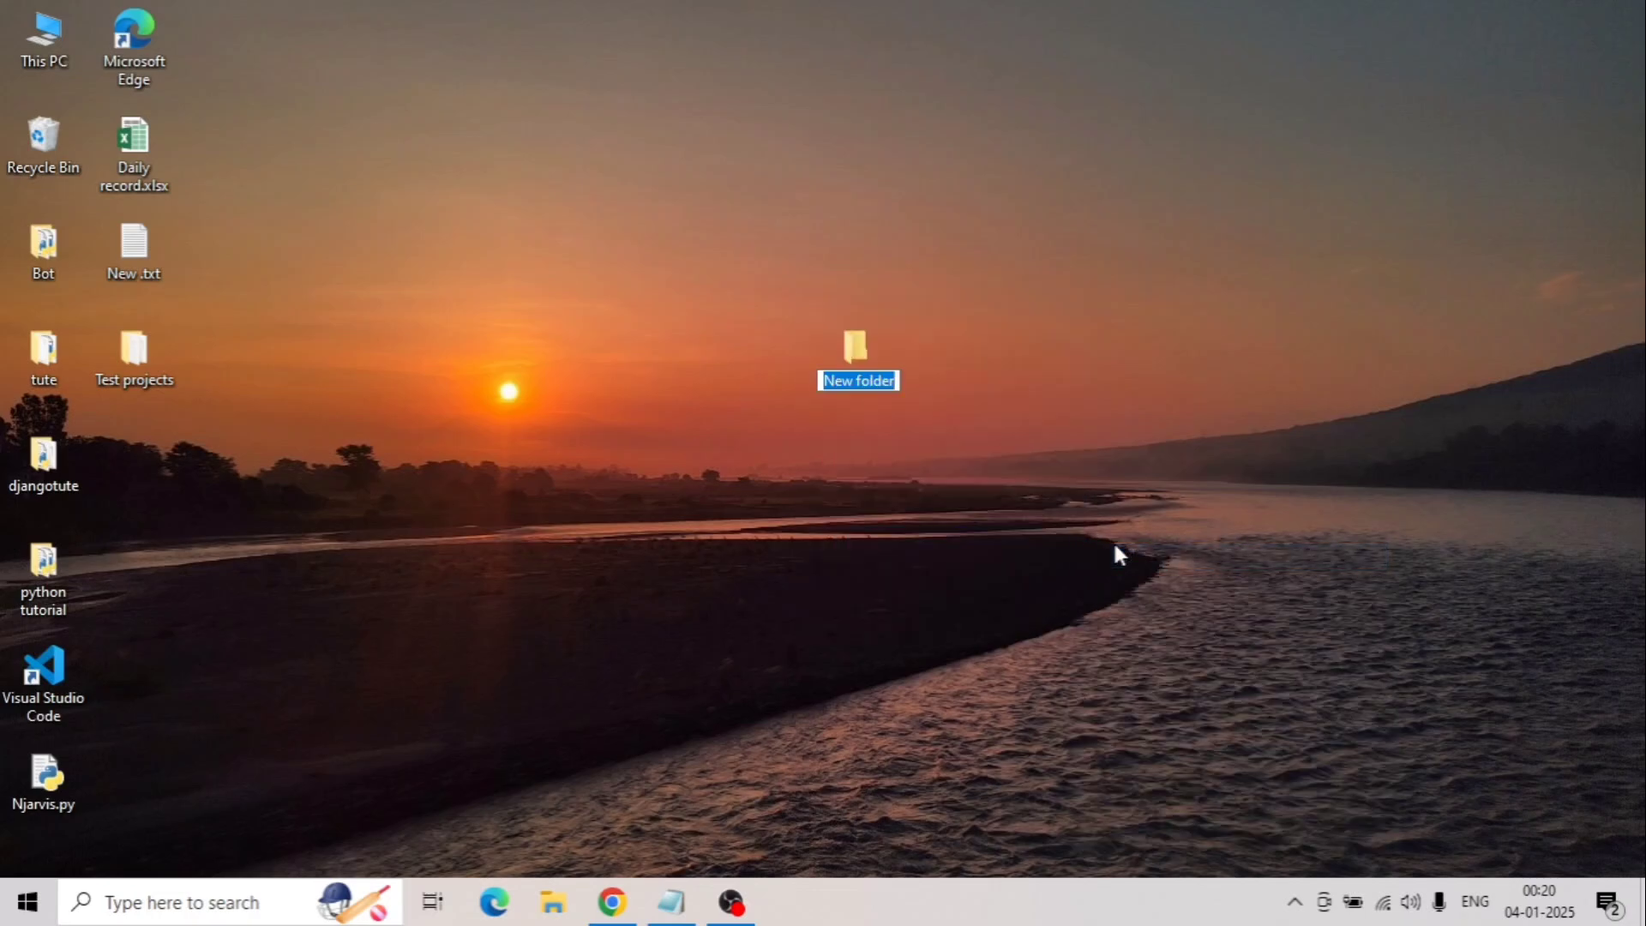
type("Currency")
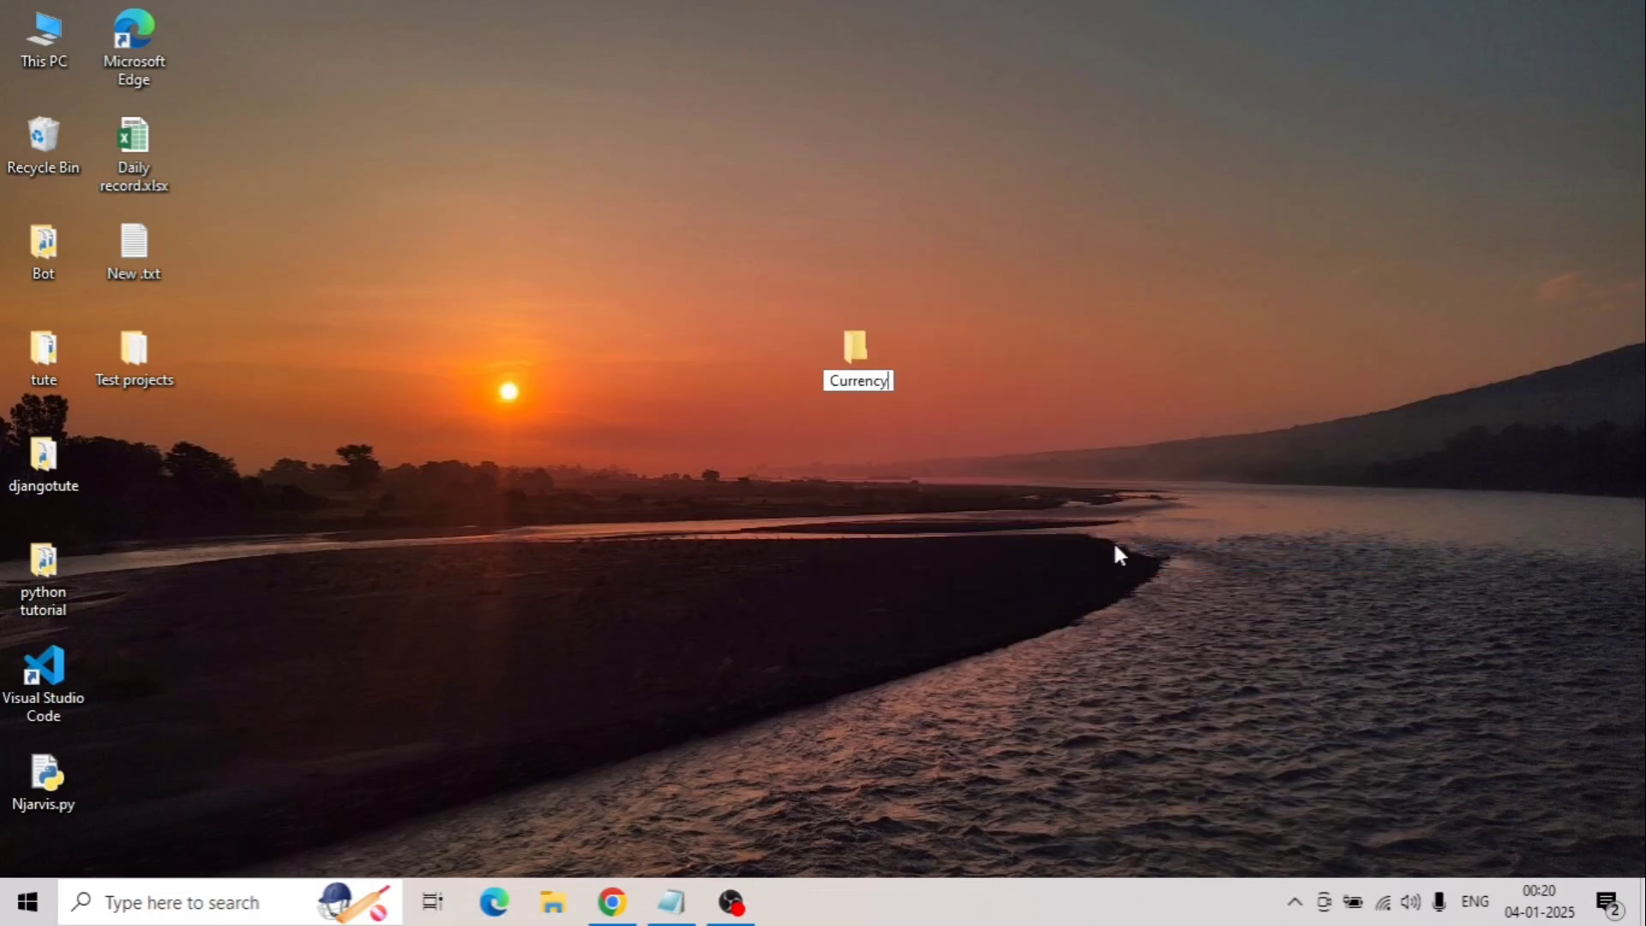
type("Calc")
key("Return")
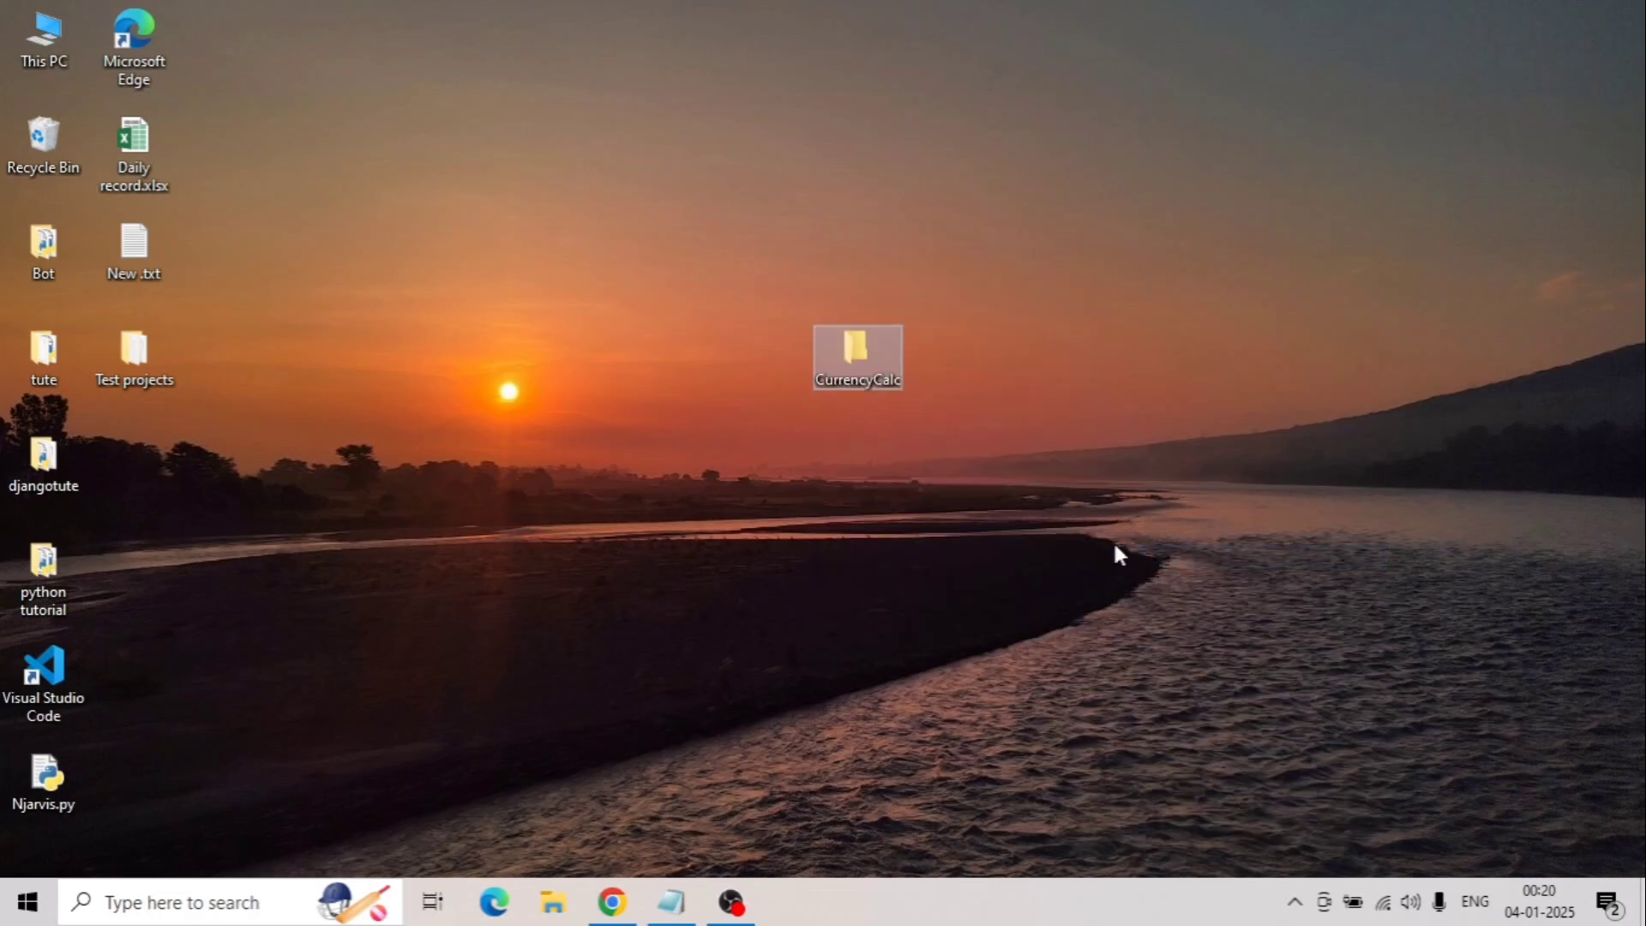
double_click(864, 363)
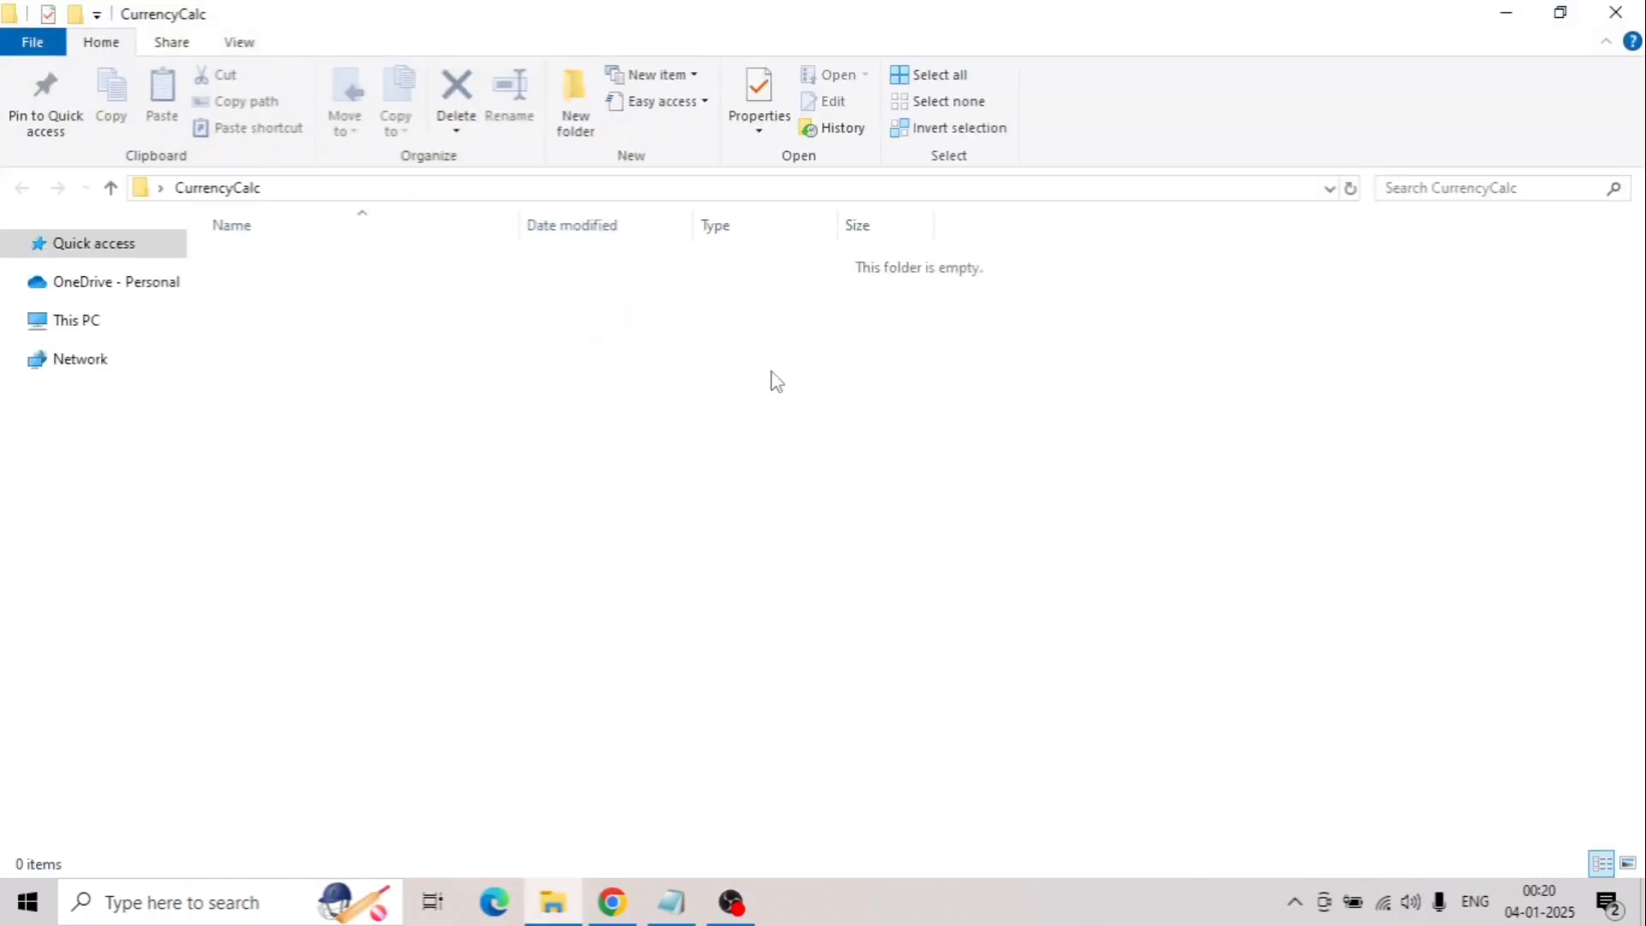
- Create a text document in the folder, paste the calculator code, trim the blank last line and save
right_click(695, 384)
mouse_move(749, 693)
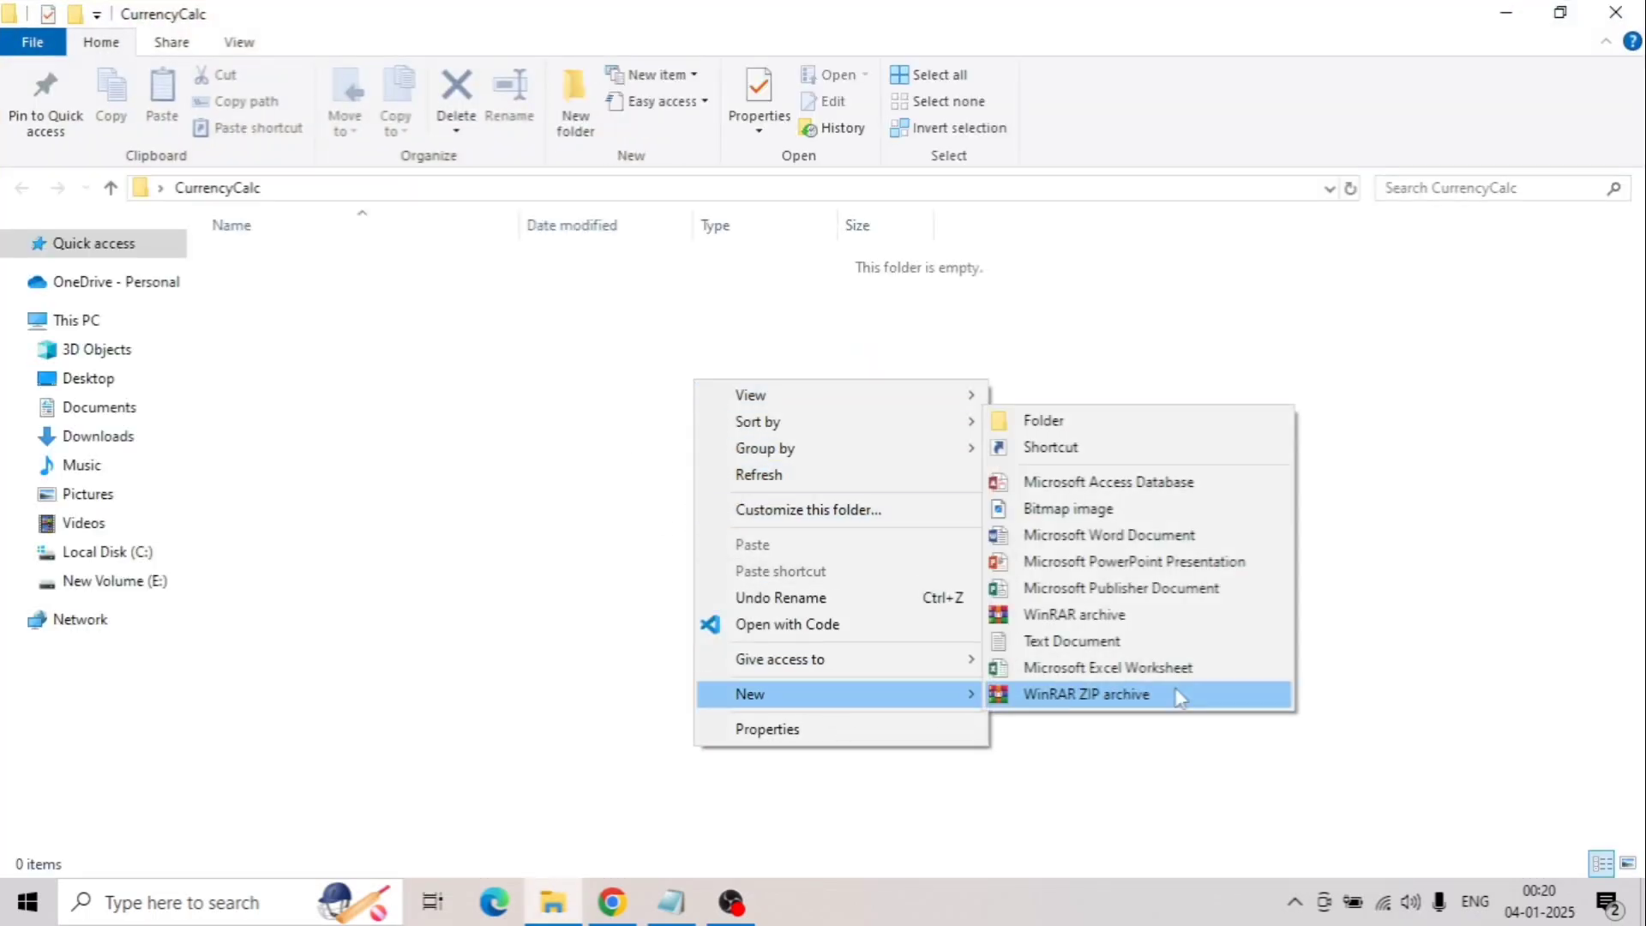
left_click(1191, 642)
key("Return")
key("Return")
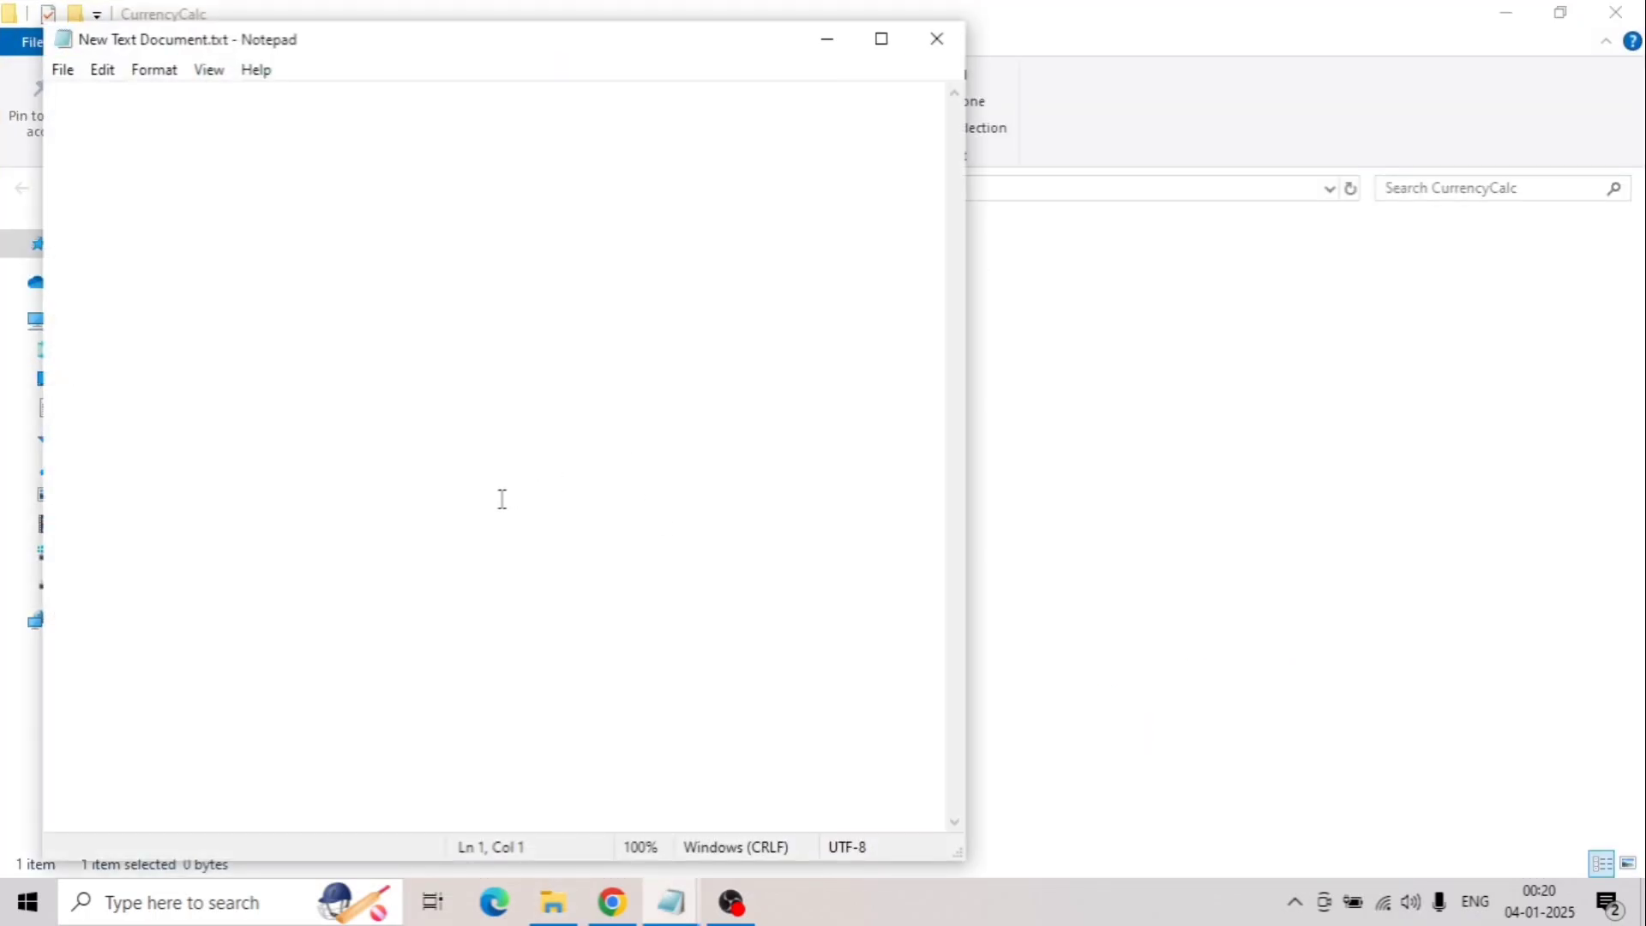
key("ctrl+v")
key("BackSpace")
key("ctrl+s")
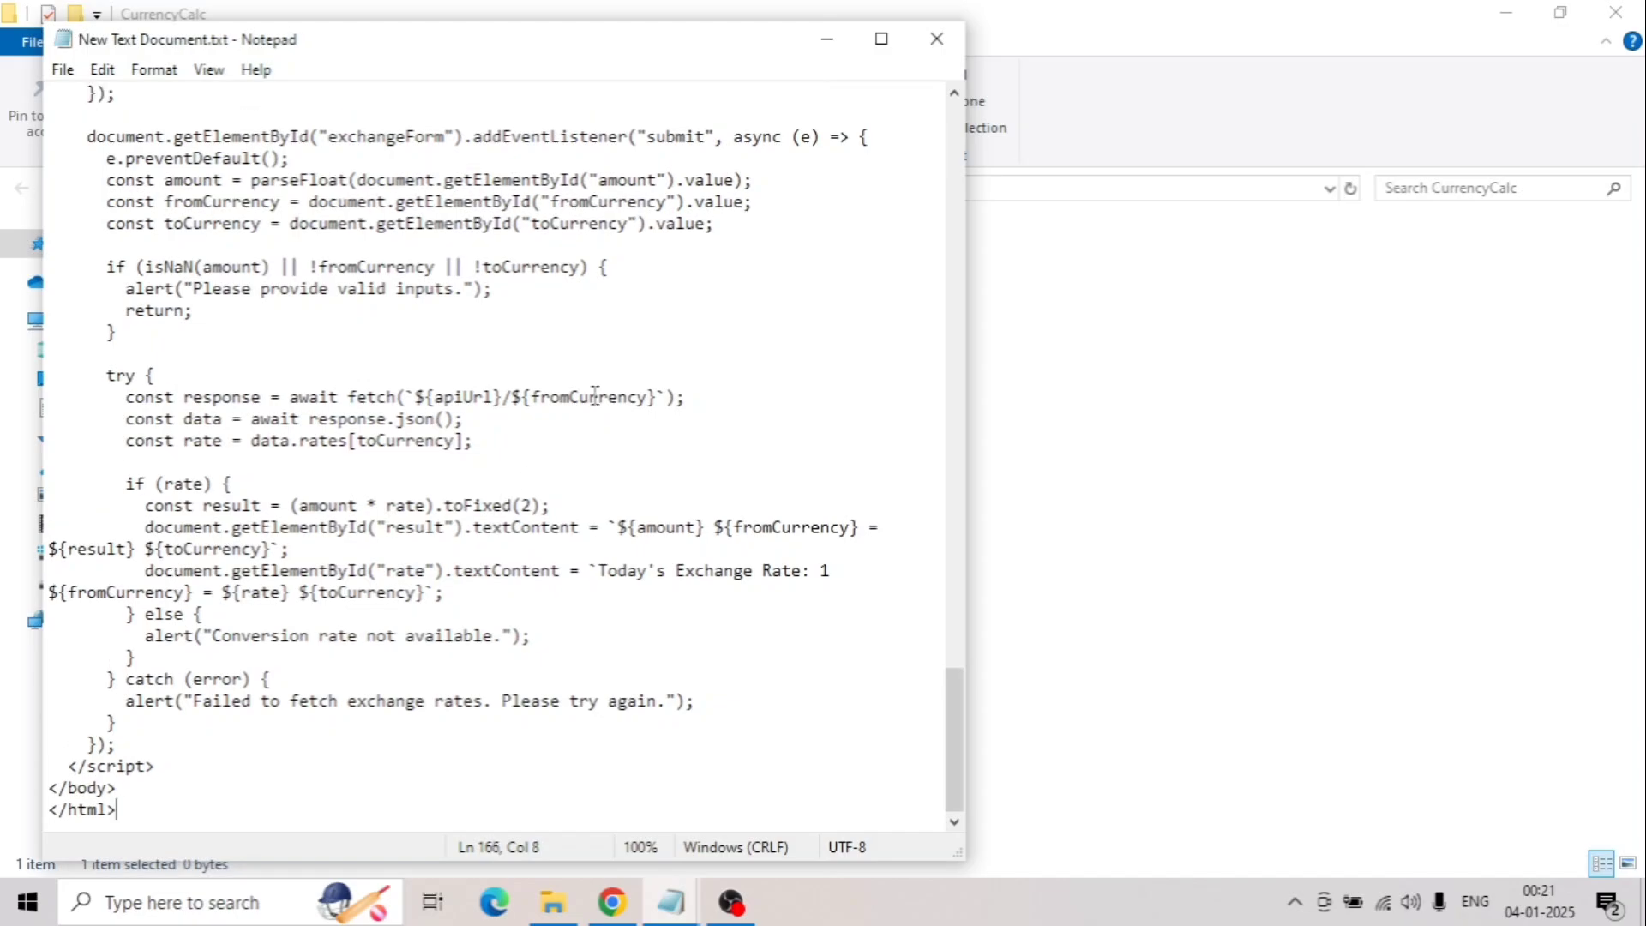
- Rename the text document to index.html, accepting the extension change, and return to Chrome
left_click(937, 39)
left_click(372, 262)
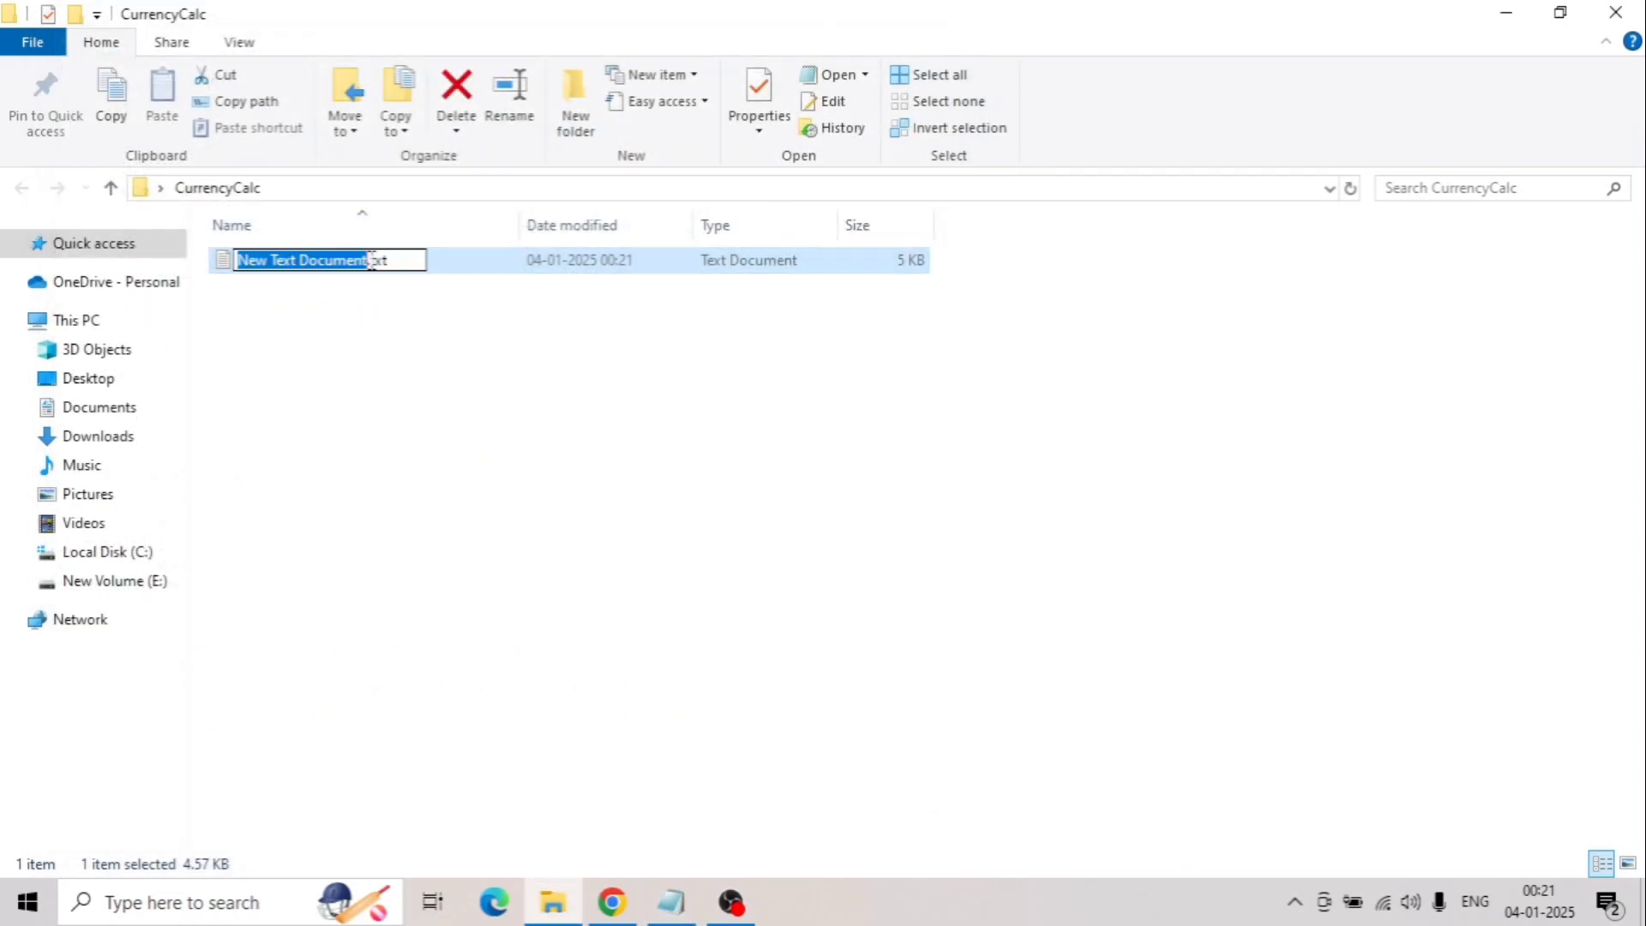
key("BackSpace")
type("index.html")
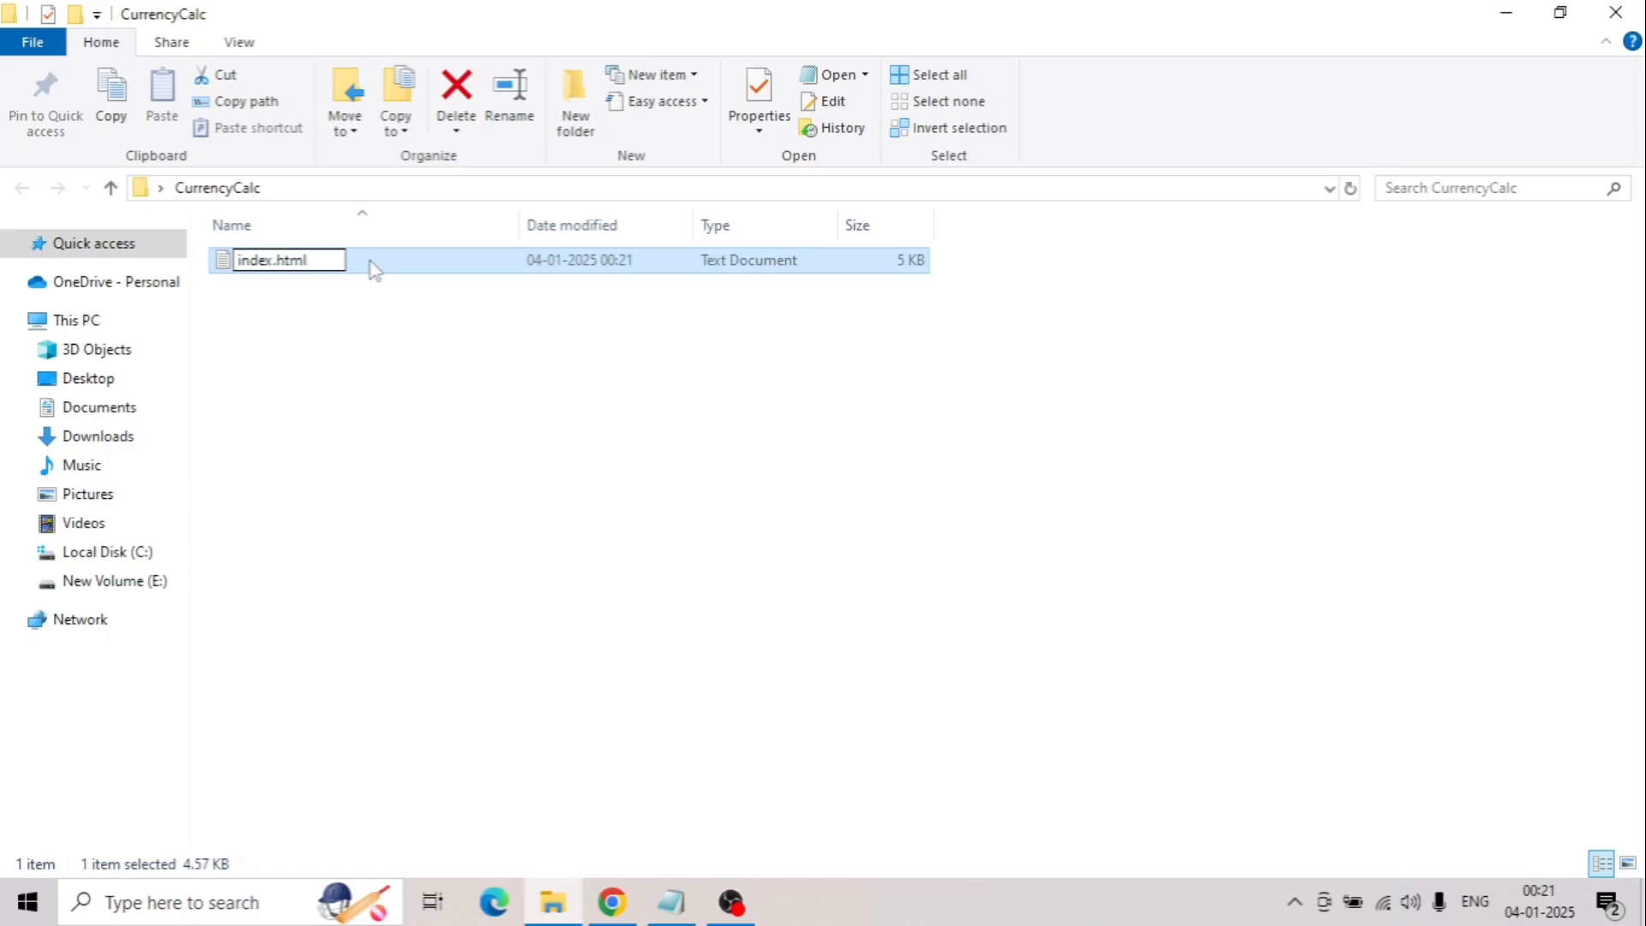
key("Return")
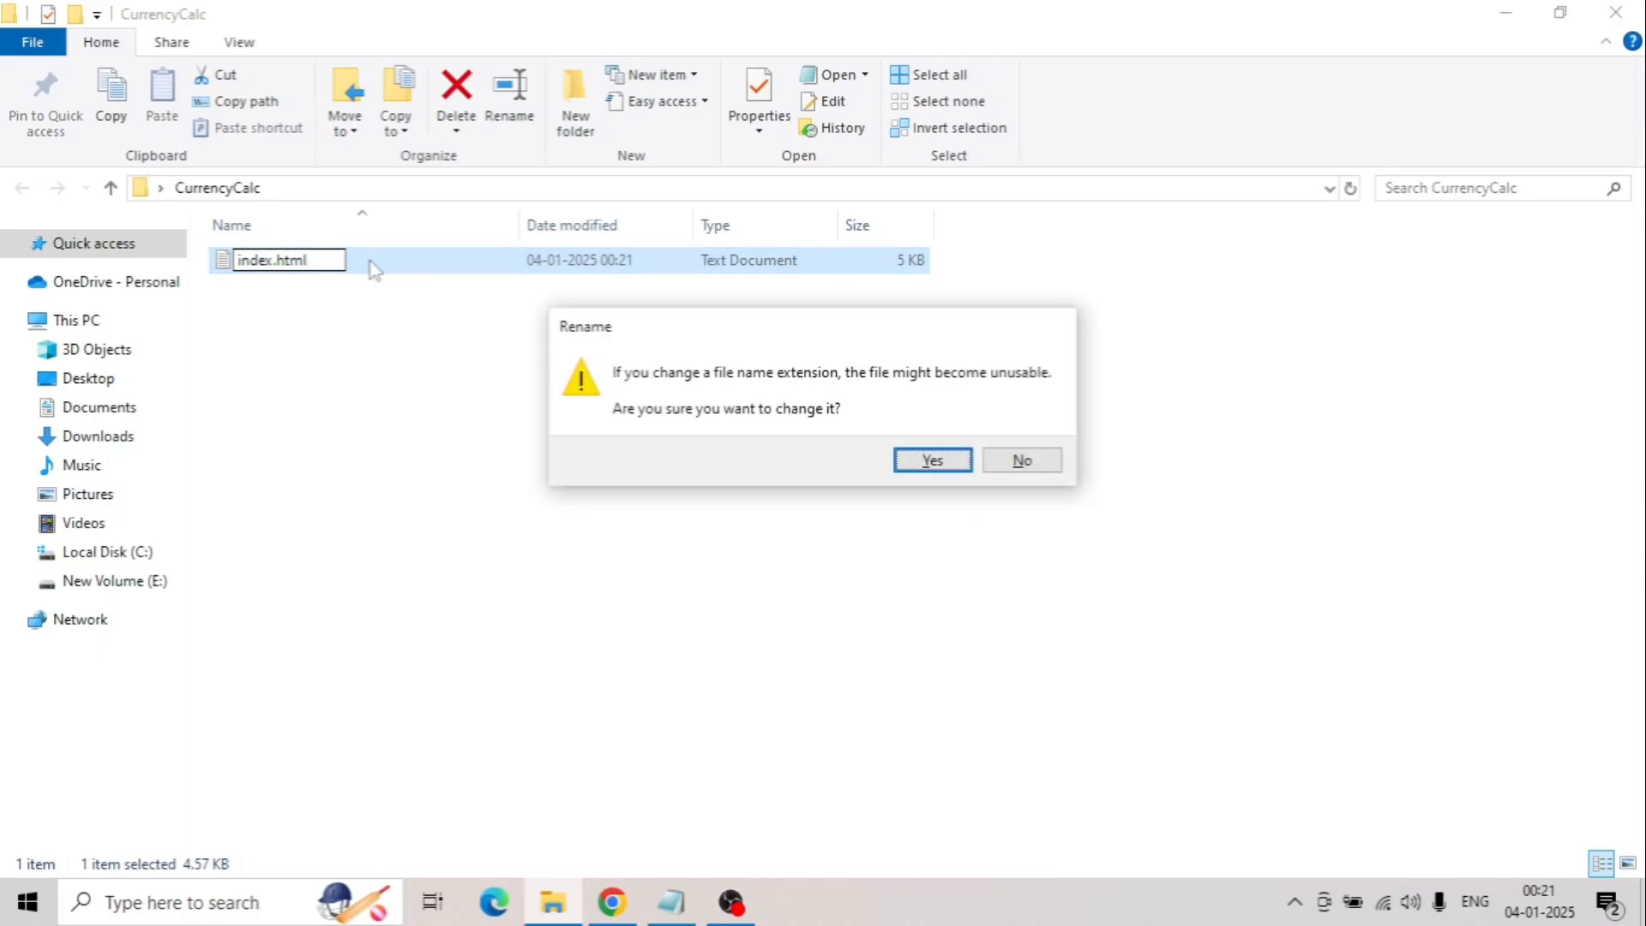
key("Return")
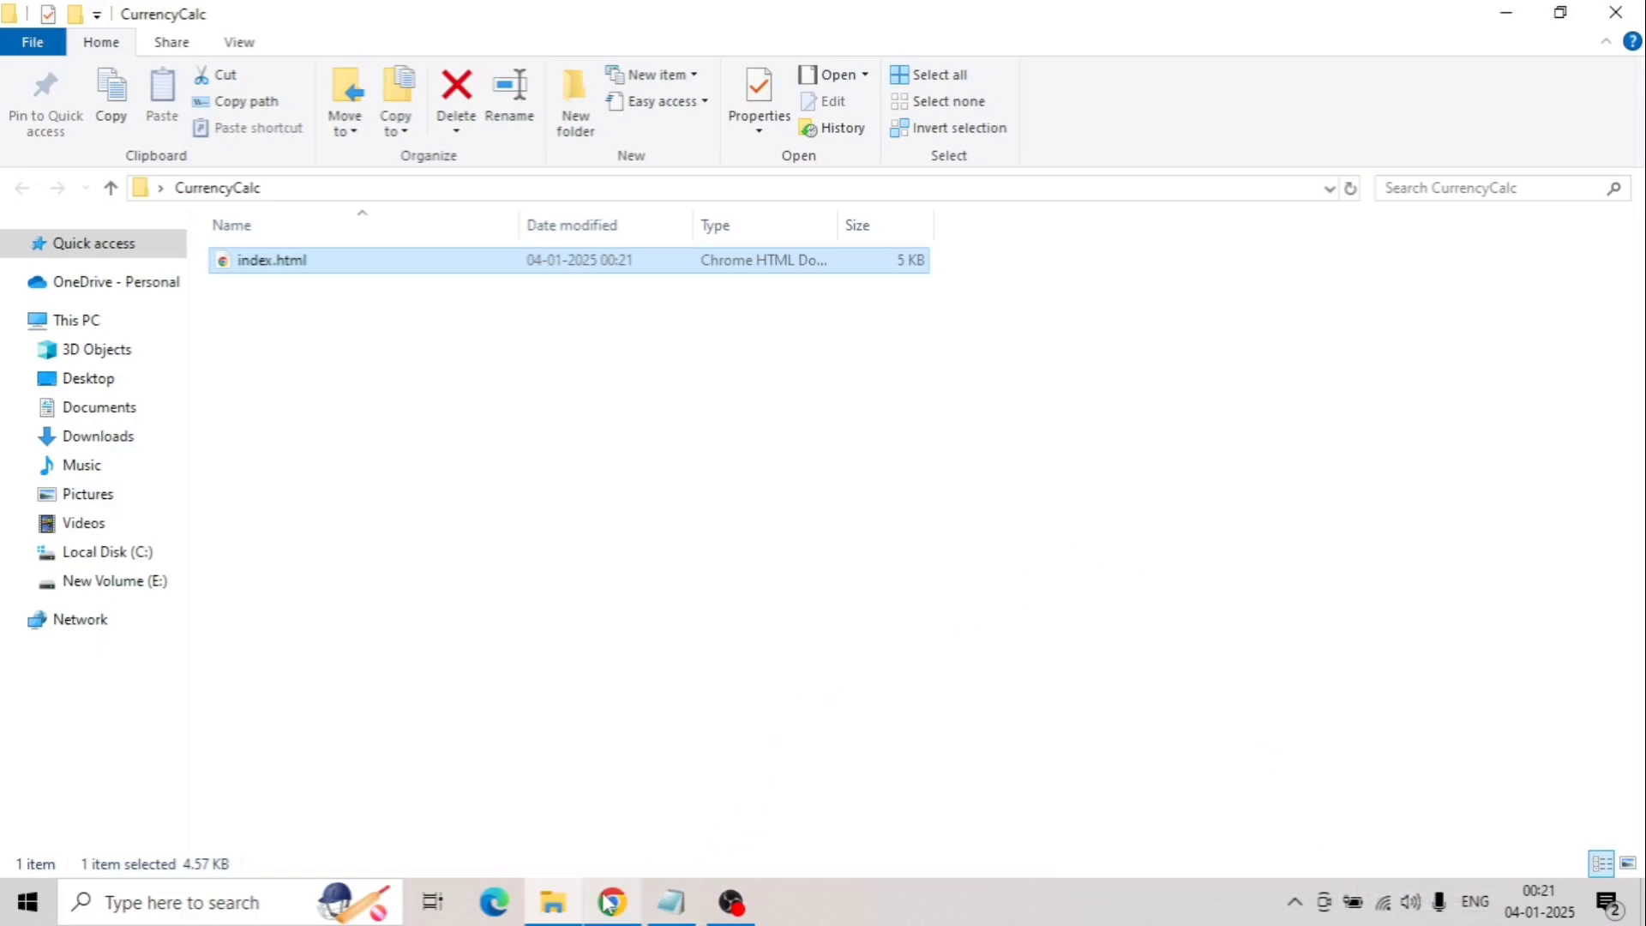
mouse_move(611, 901)
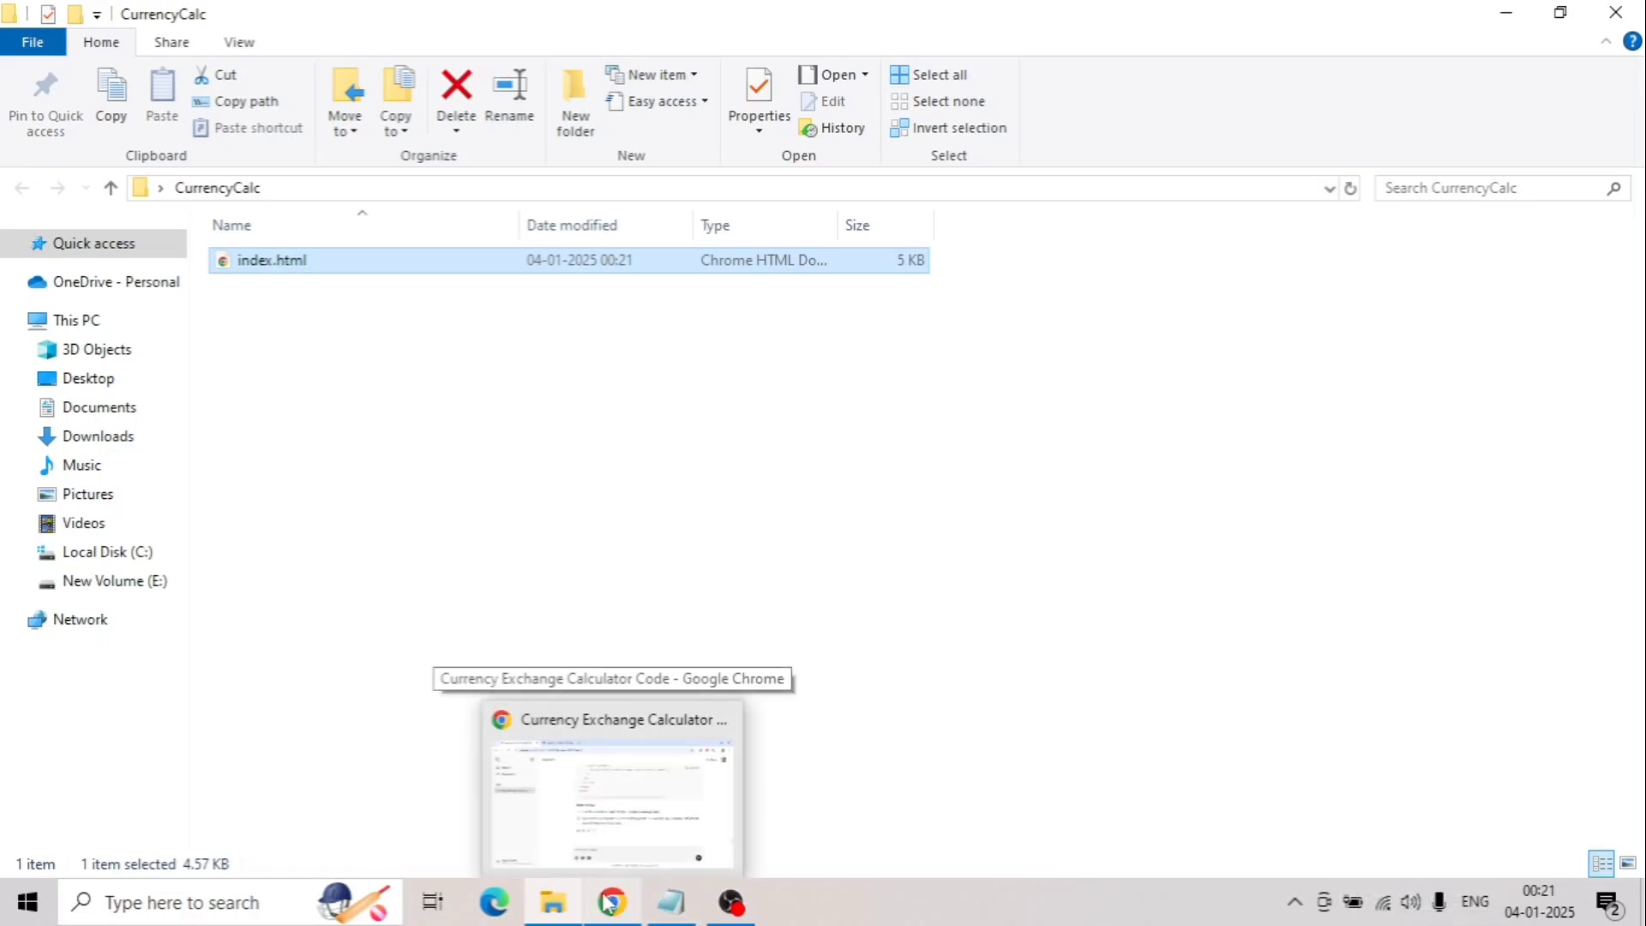
left_click(610, 903)
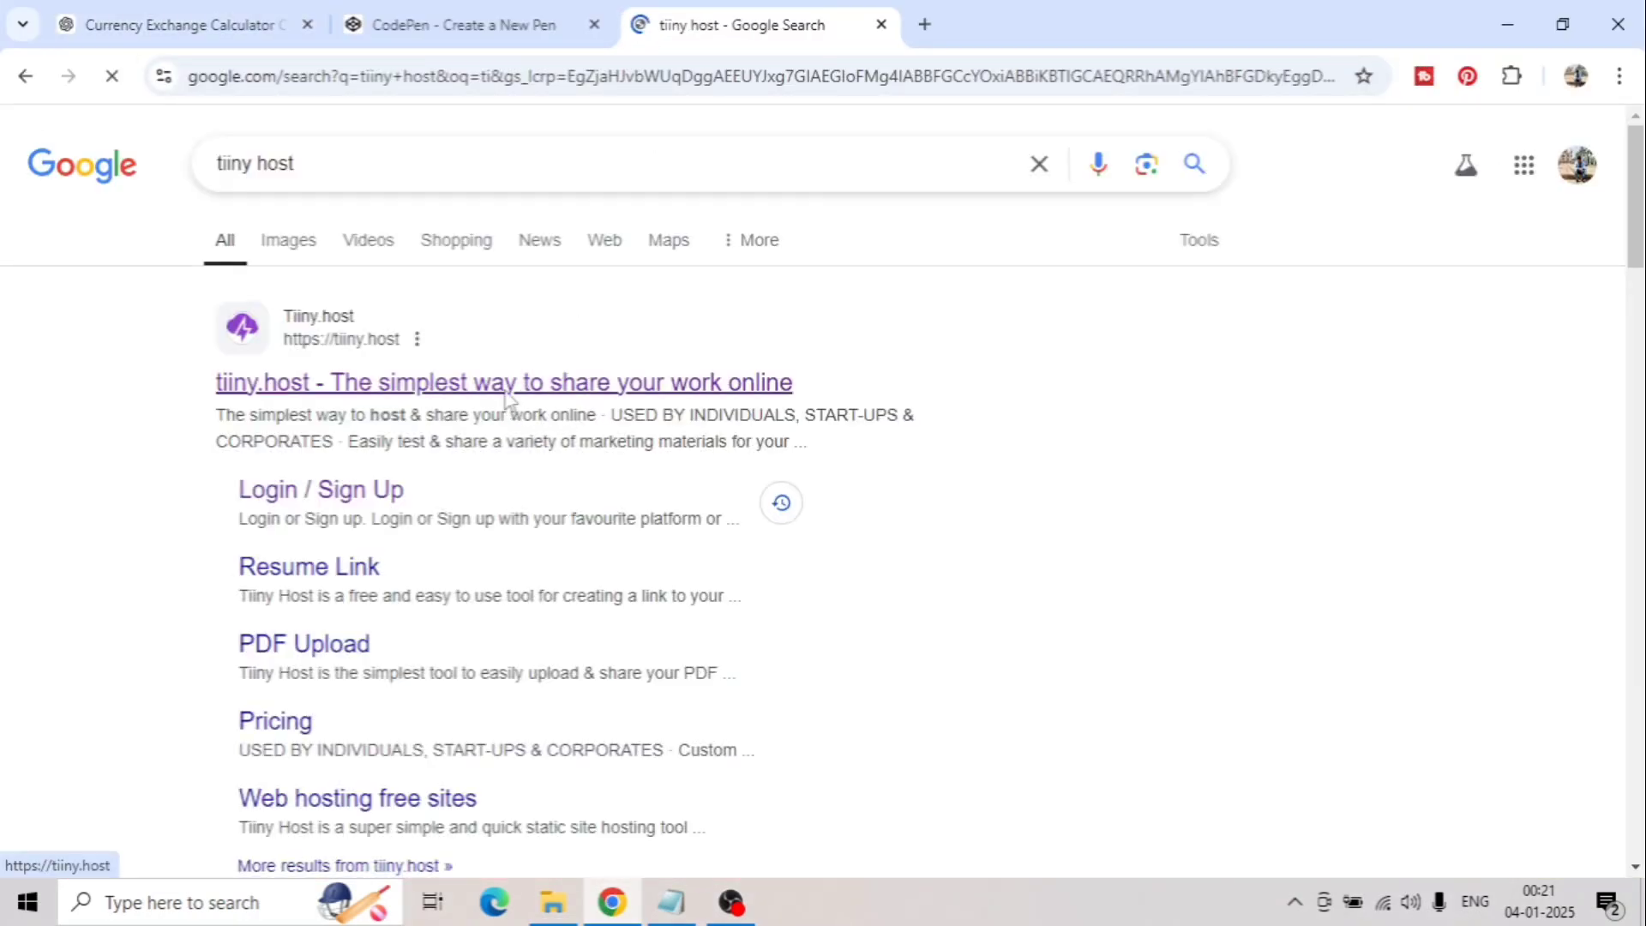
- Sign up for a free tiiny.host account using the first Google account
left_click(506, 399)
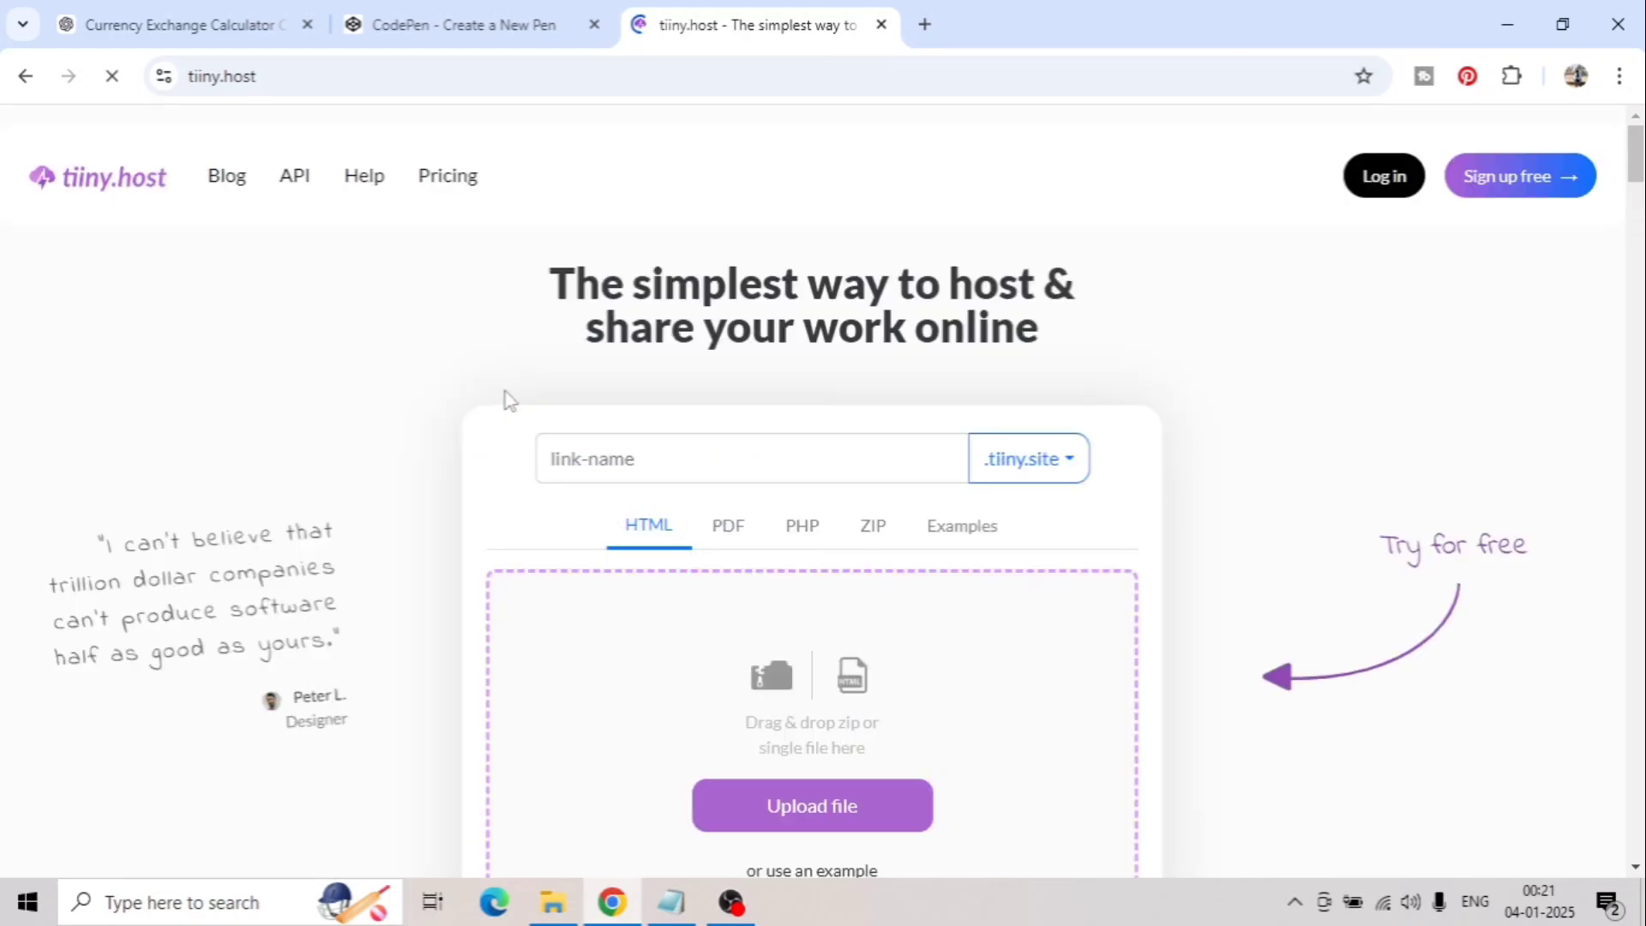
left_click(1535, 174)
left_click(626, 668)
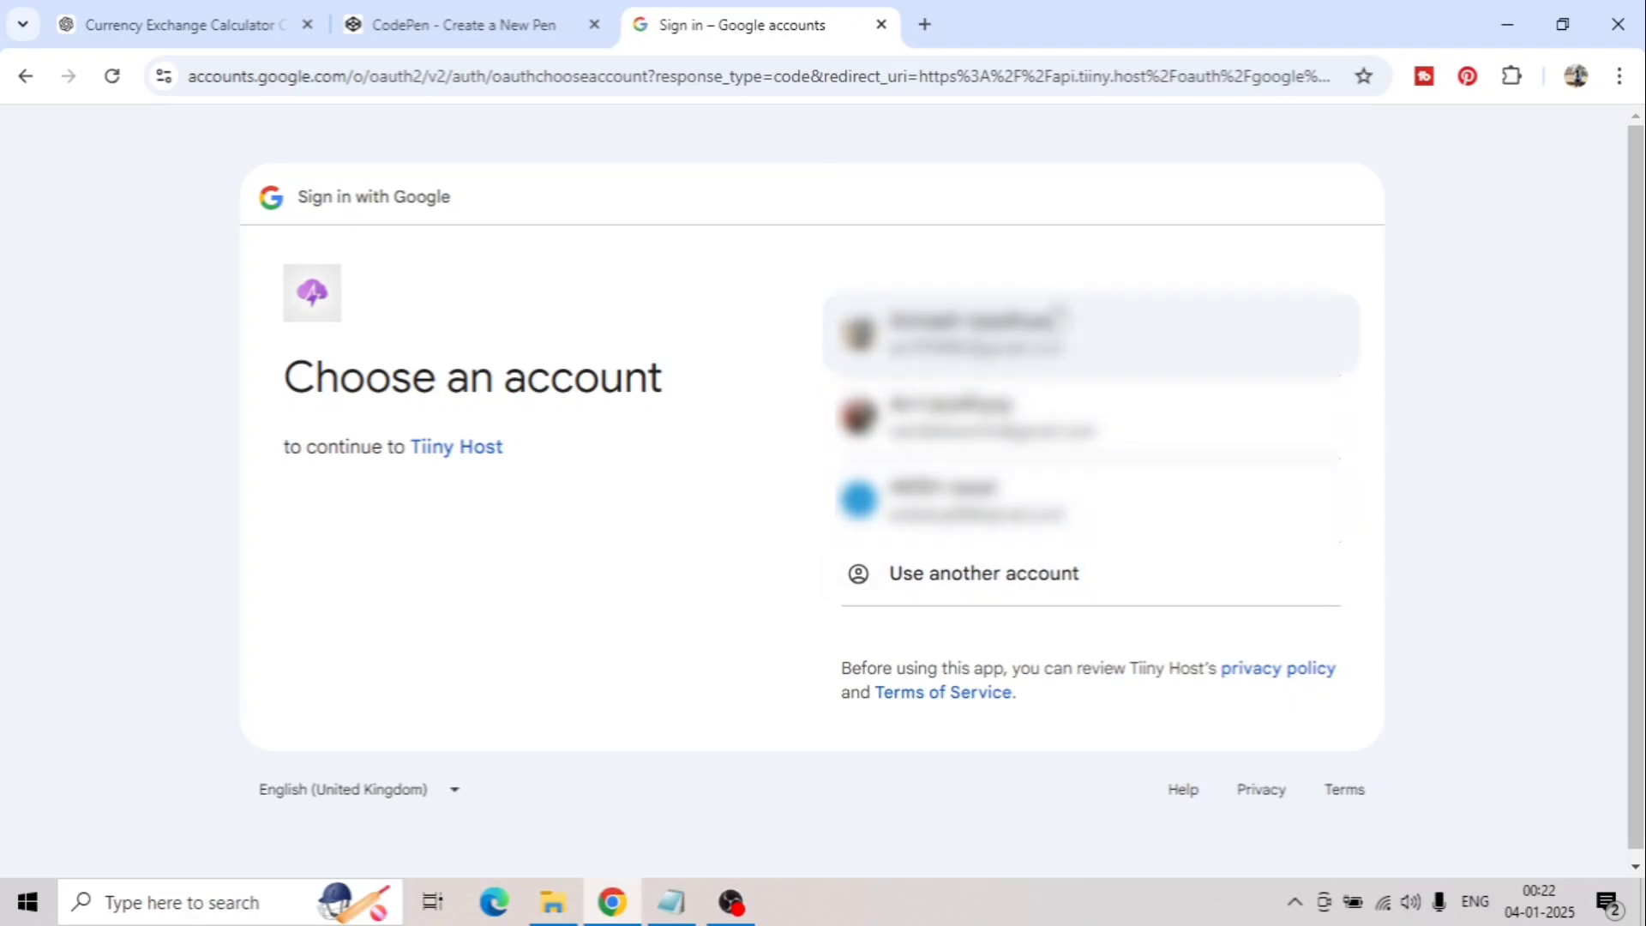
left_click(1062, 337)
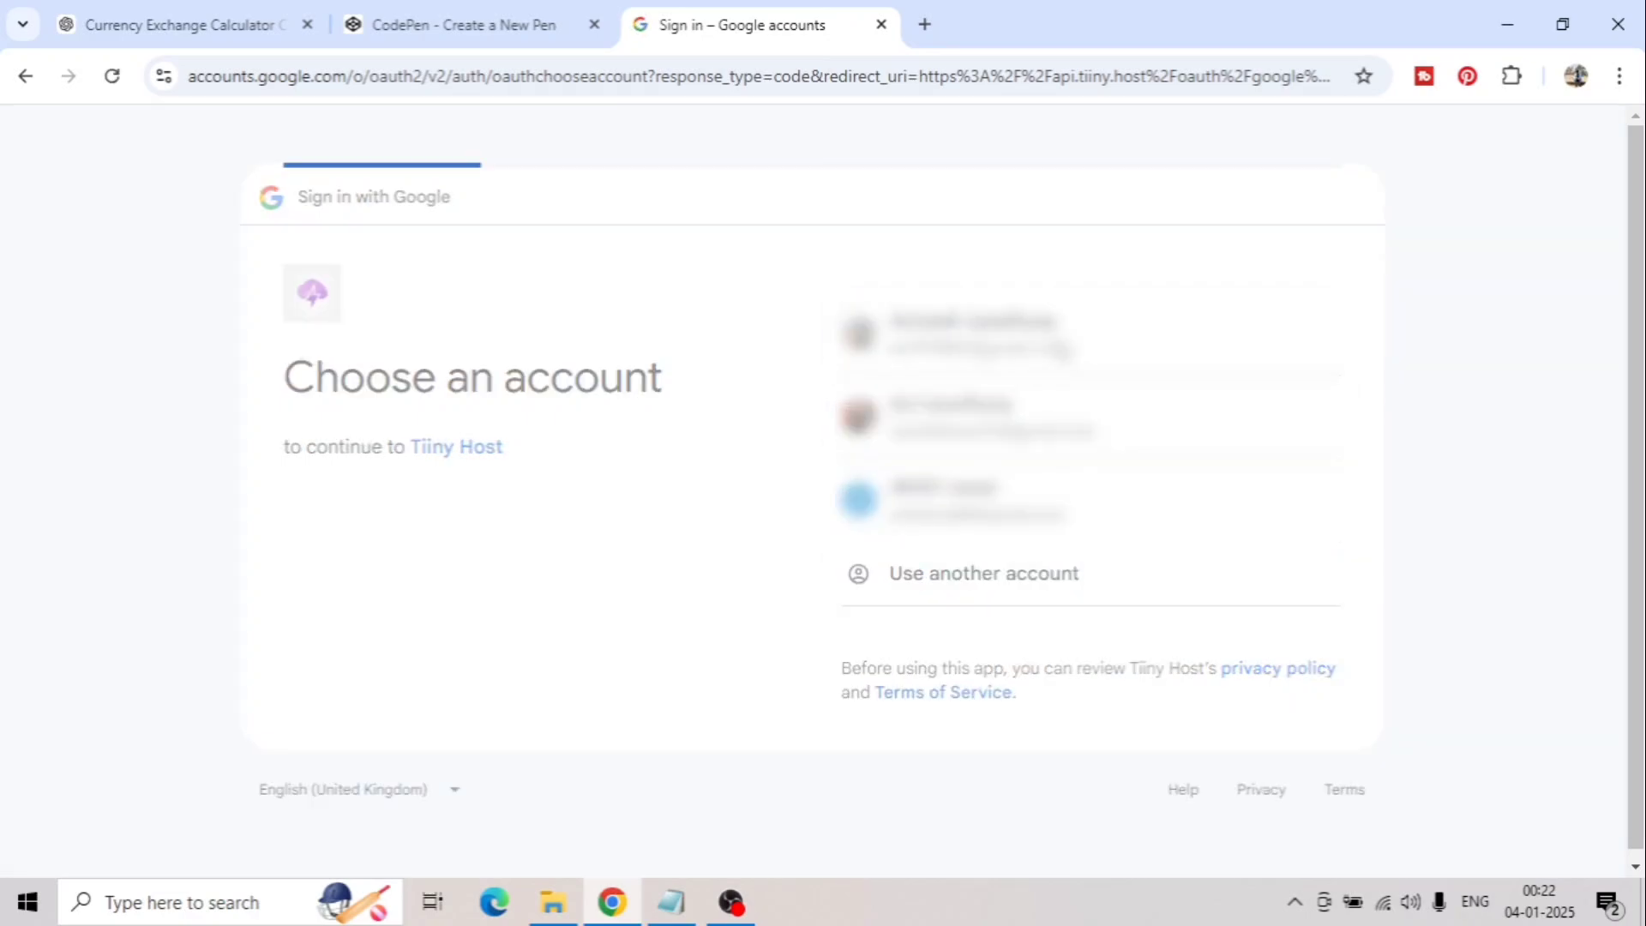
left_click(1228, 641)
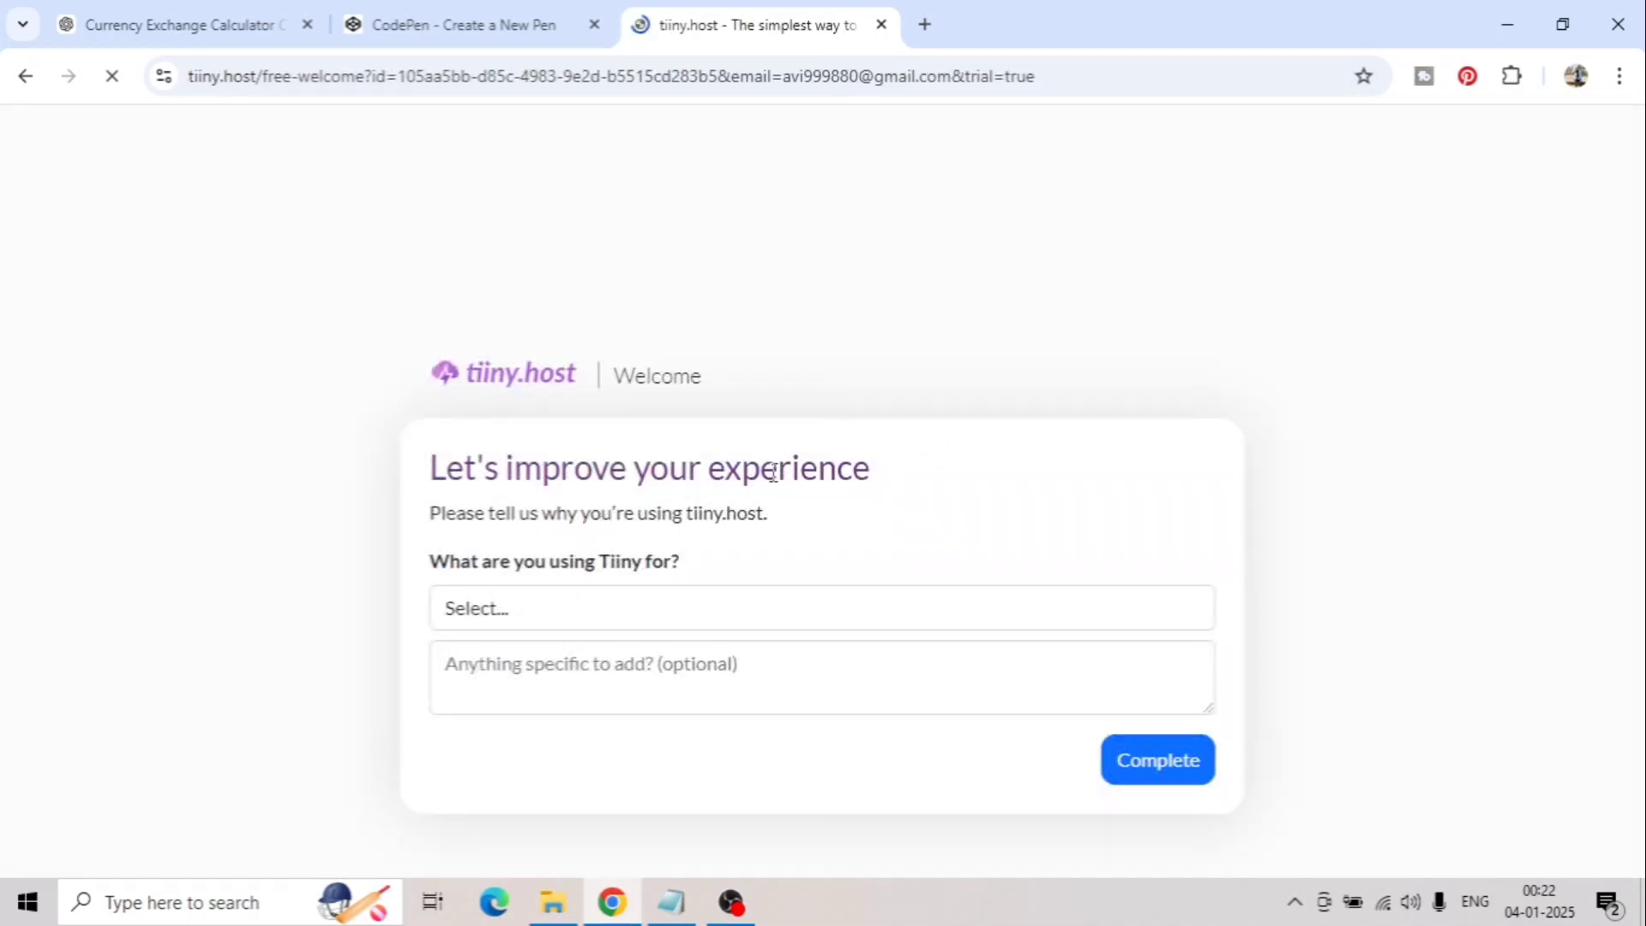
- Answer the welcome survey with Learning as the reason and complete it
left_click(721, 618)
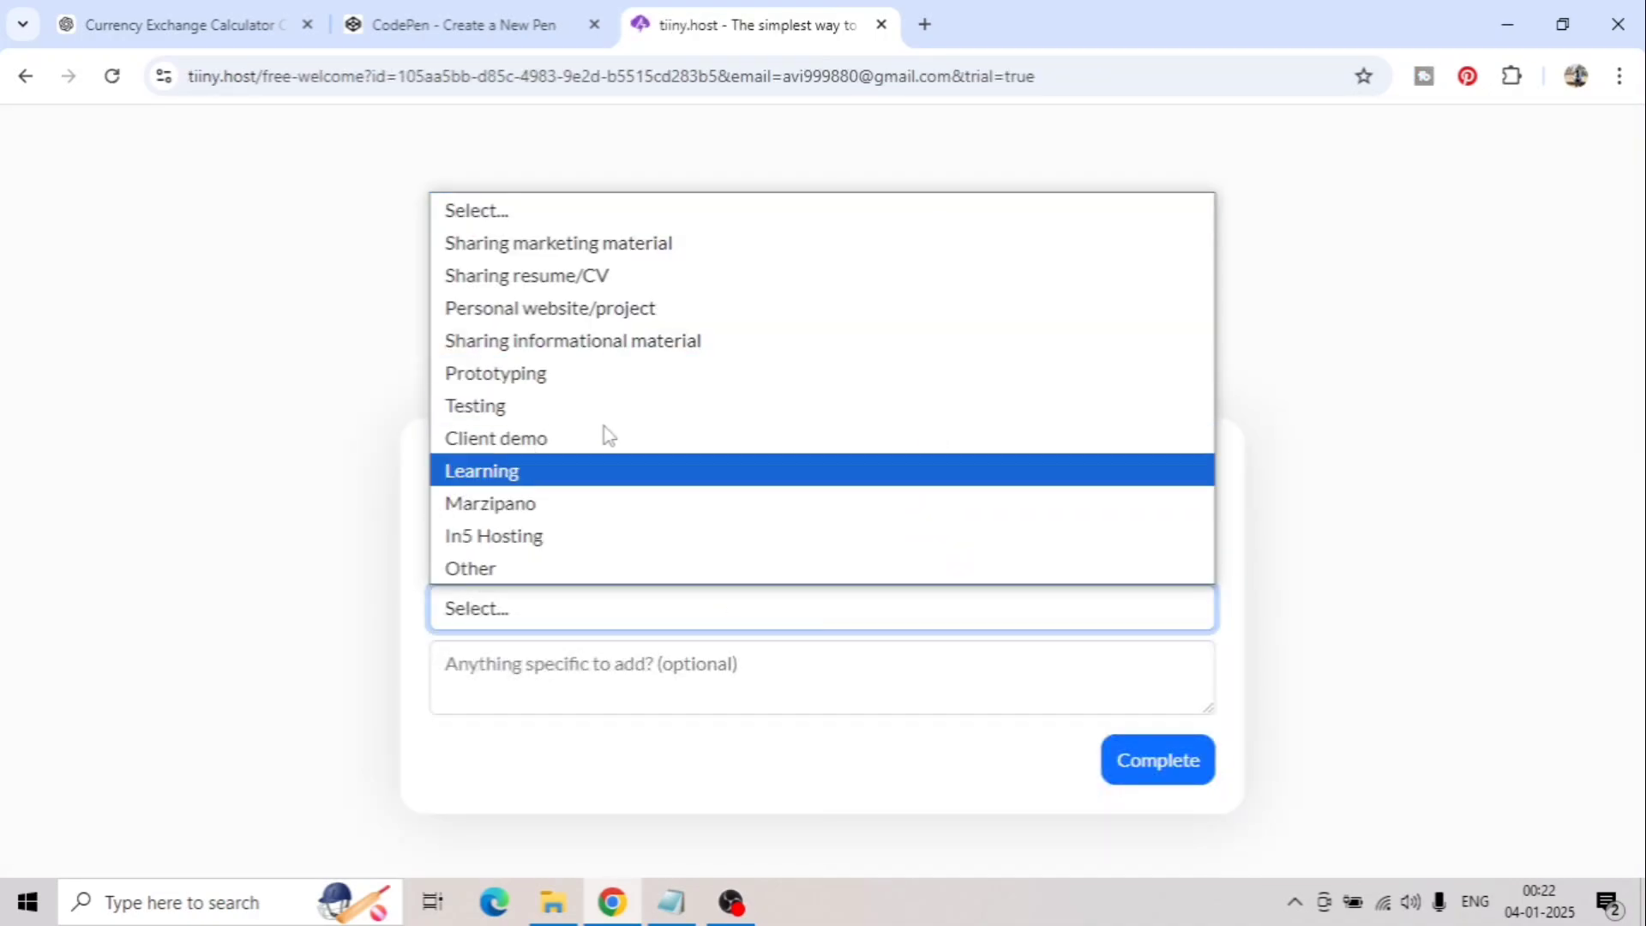
key("Escape")
left_click(1190, 766)
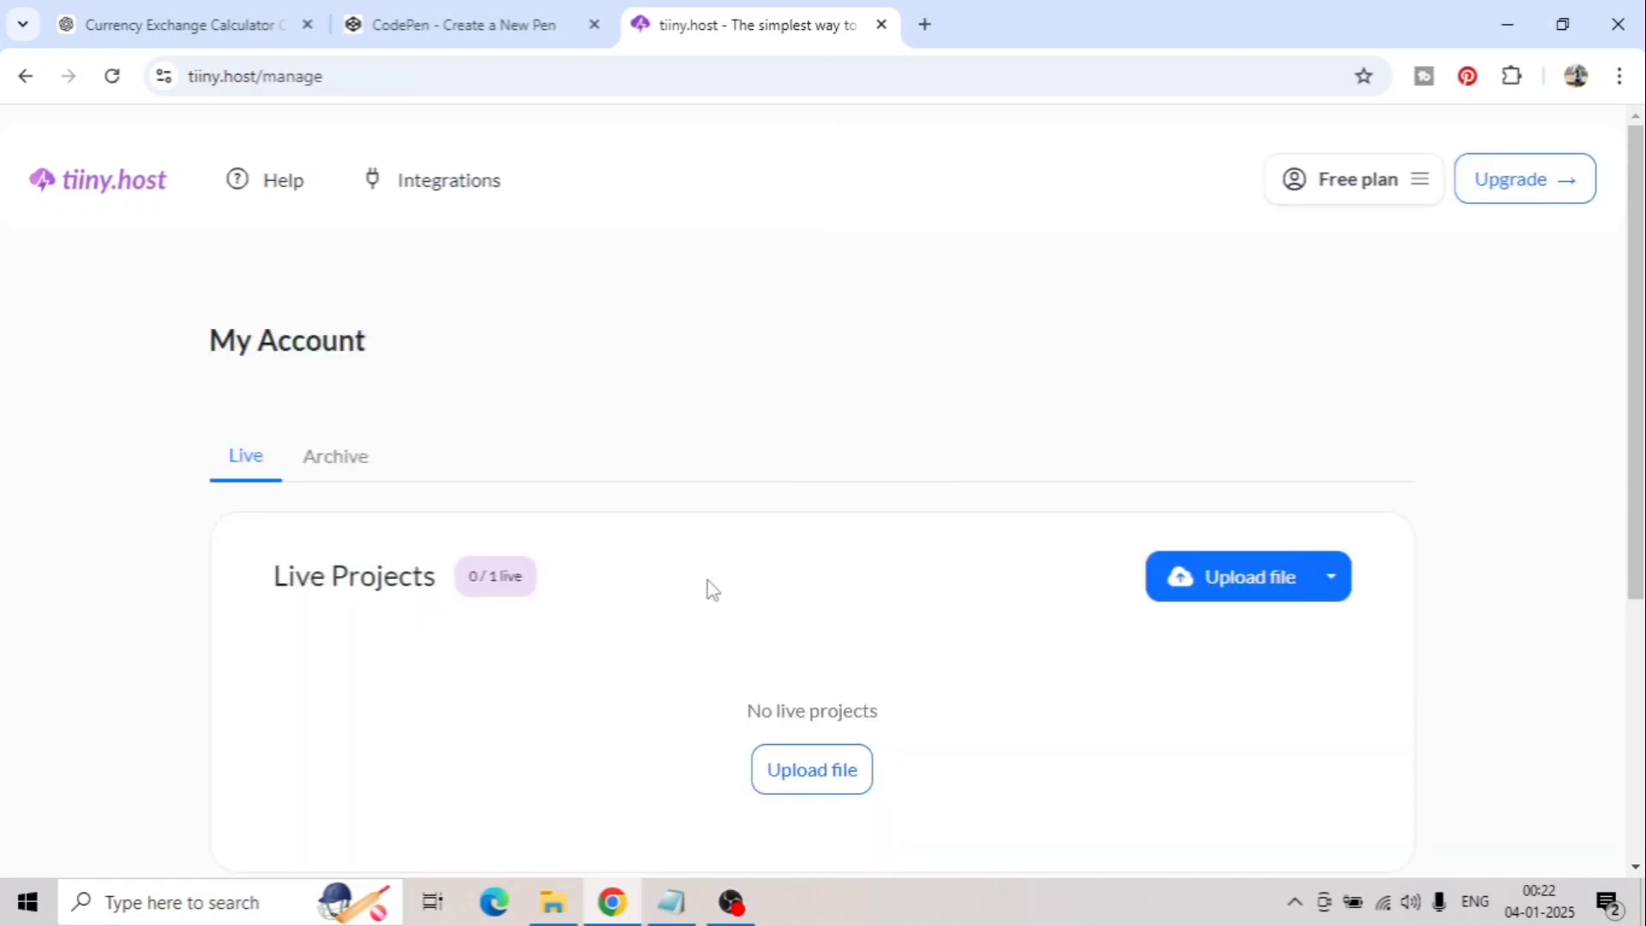
- Upload index.html from the CurrencyCalc folder with a link name and publish it
left_click(813, 770)
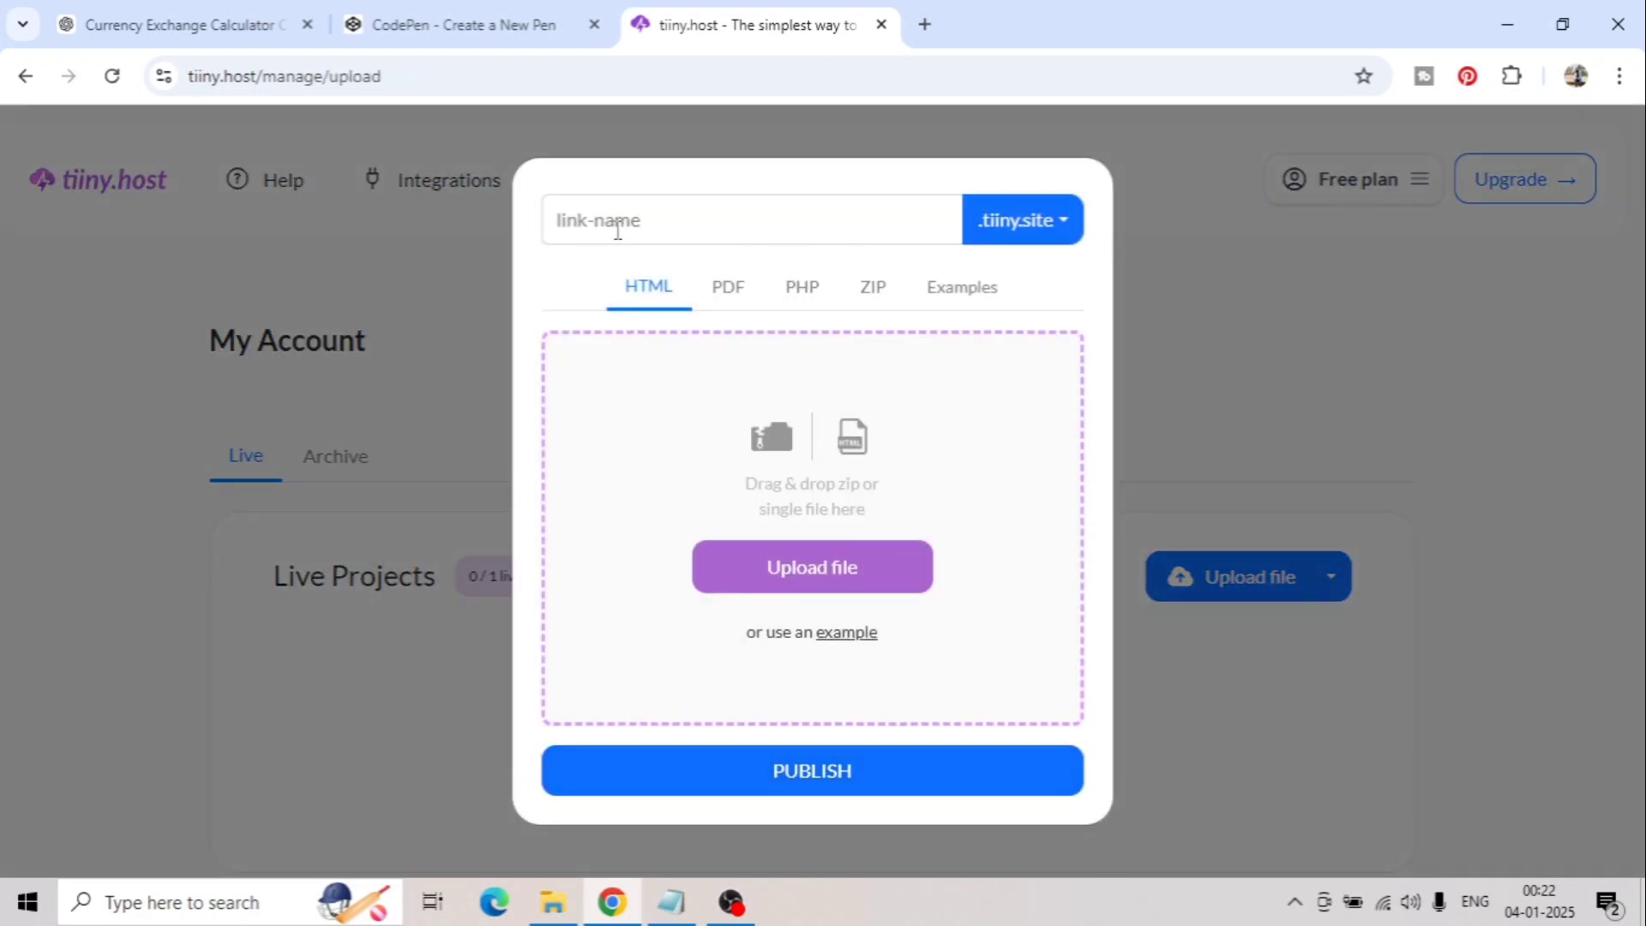
left_click(617, 230)
type("CurrencyCalc")
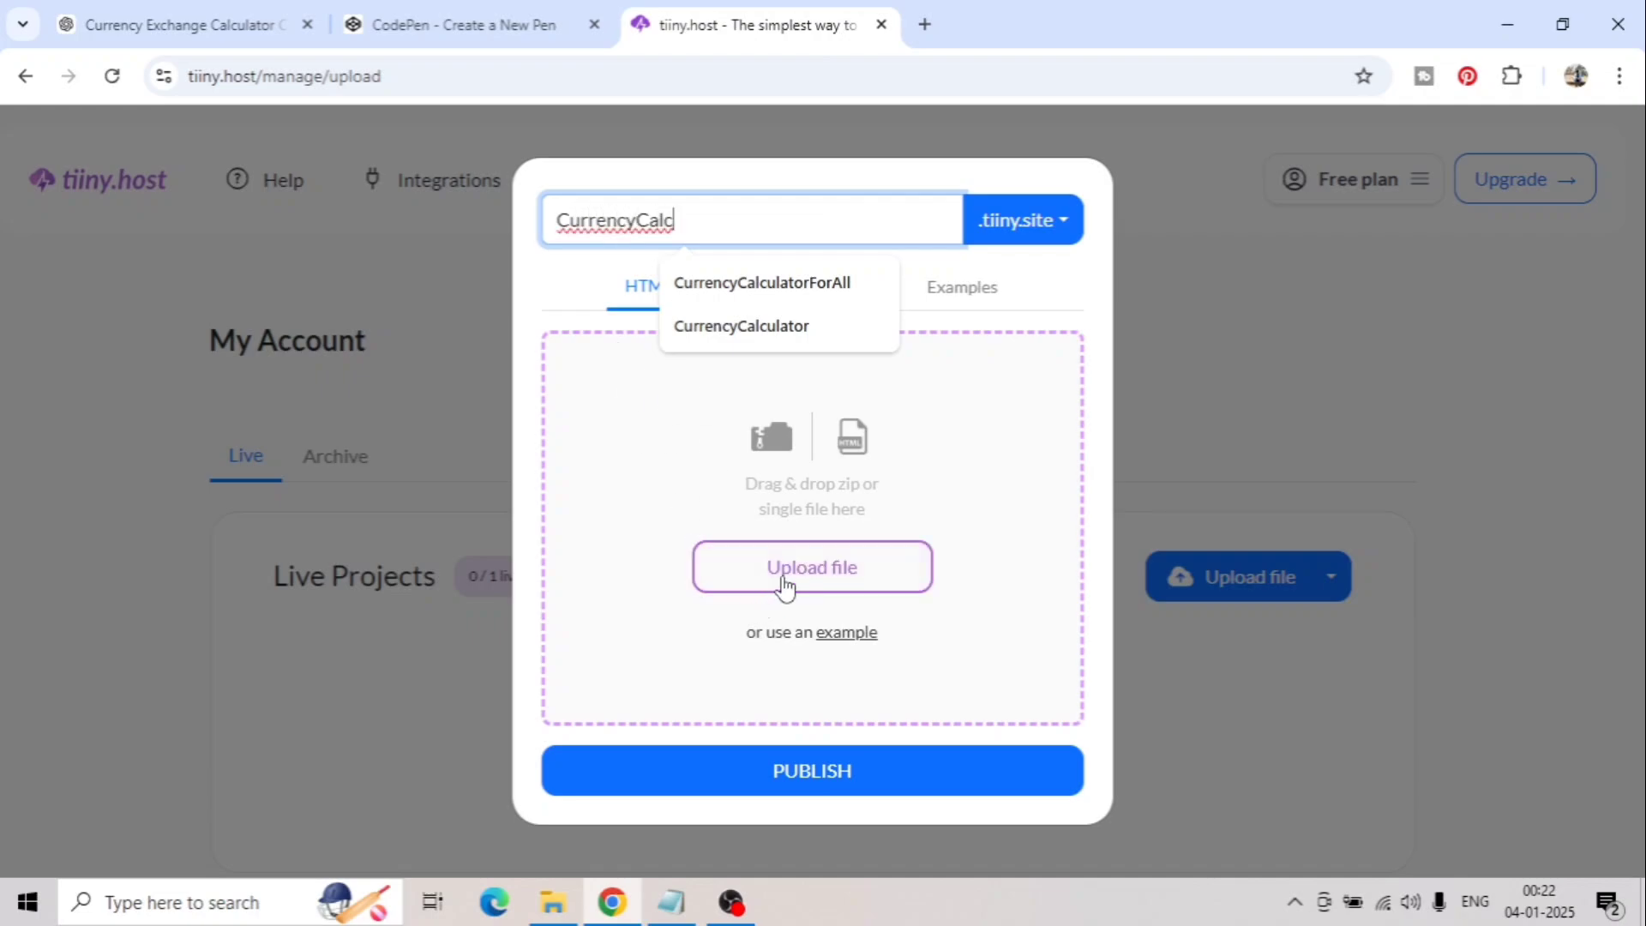
left_click(782, 577)
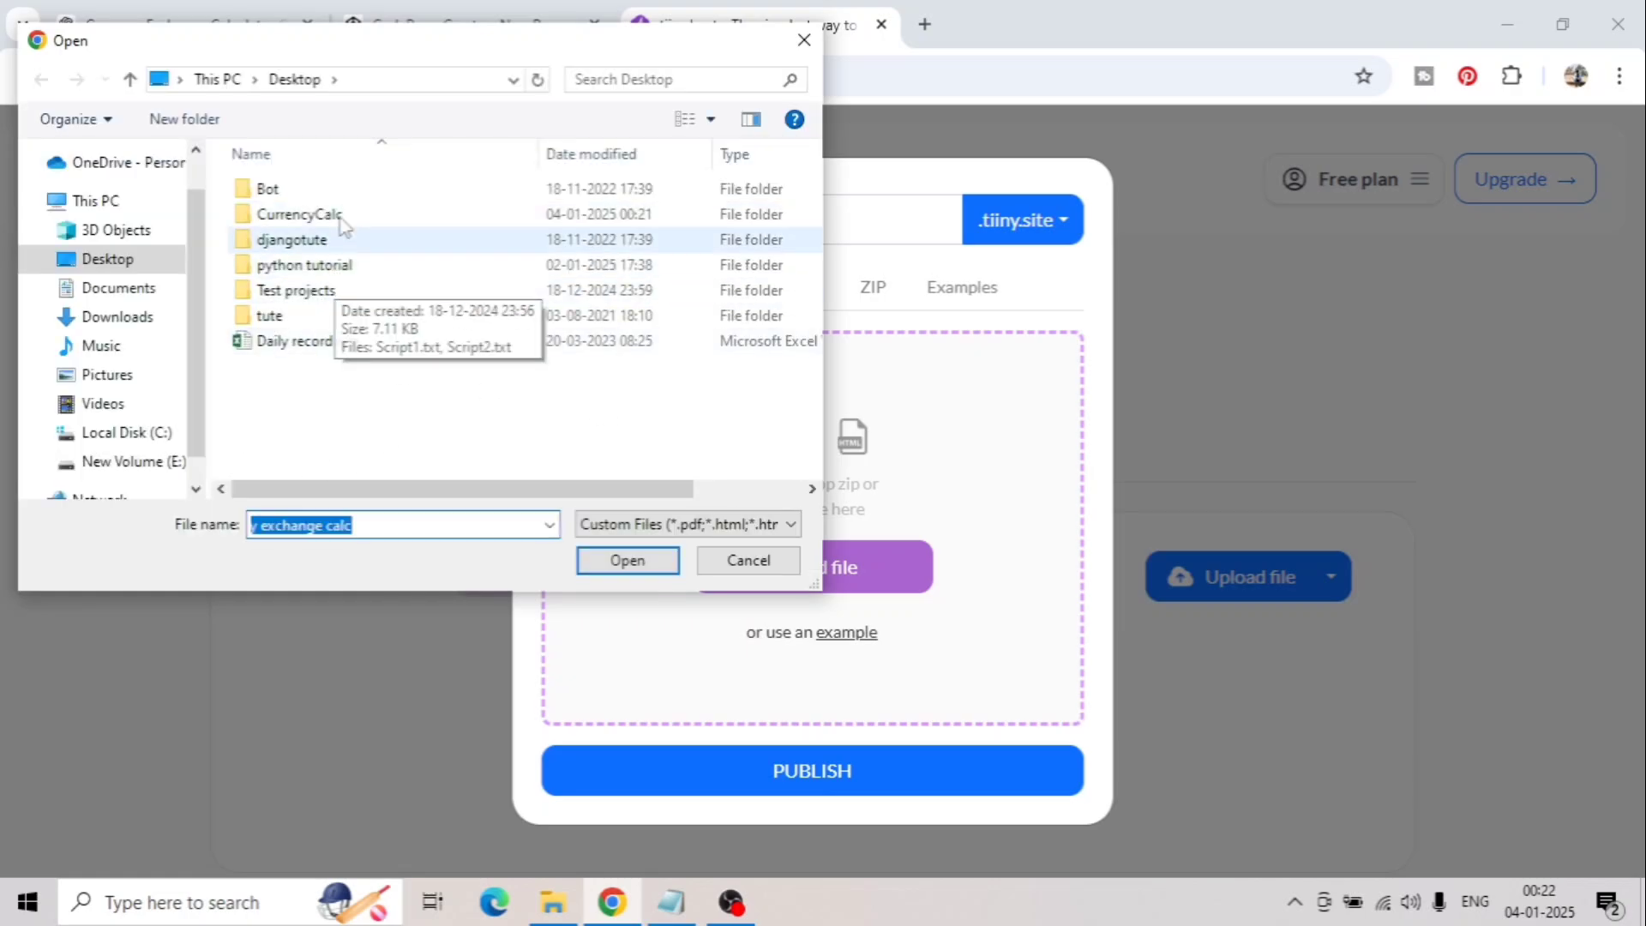
double_click(344, 214)
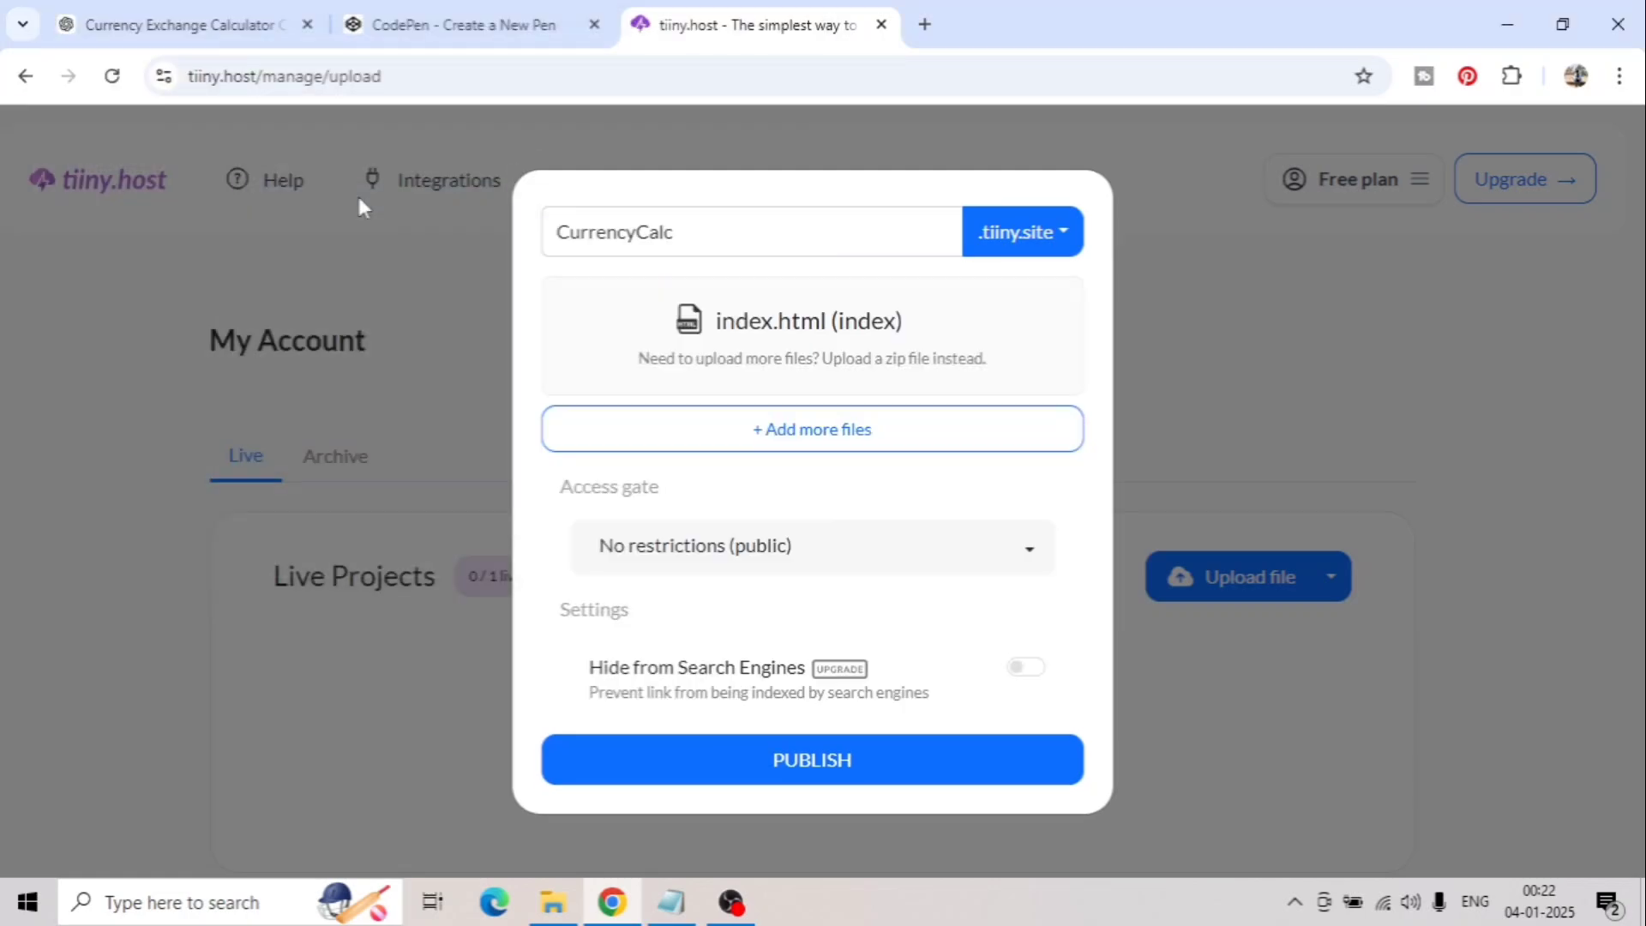
left_click(823, 764)
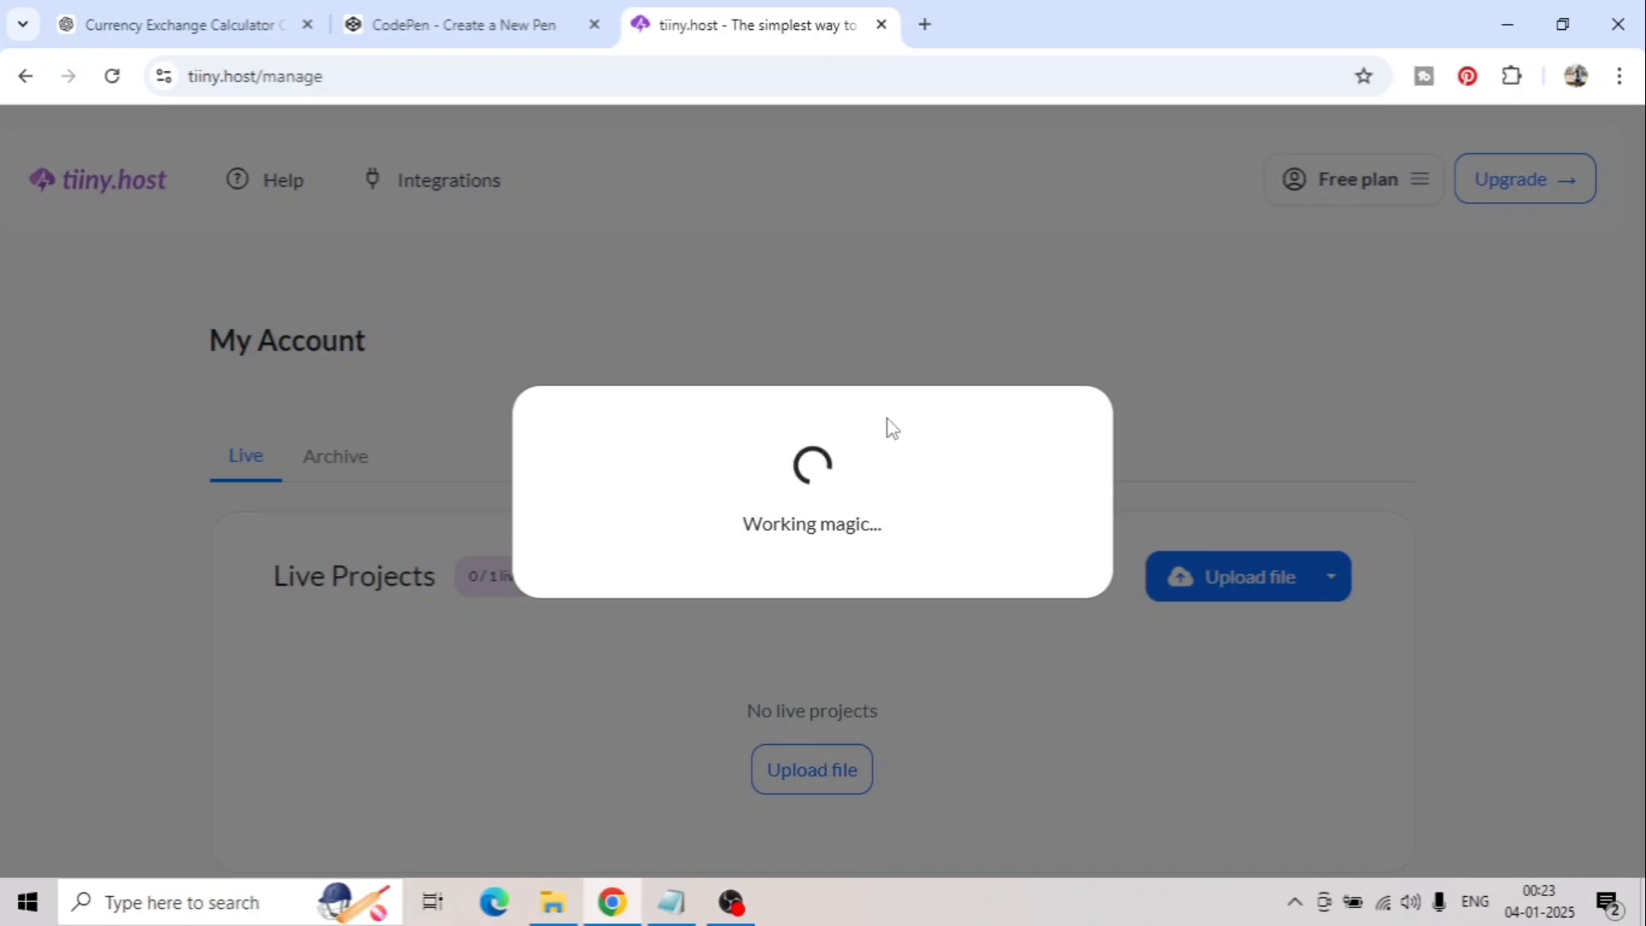
- After the name-taken error, republish under the link name CurrencyCalcForAll
left_click(813, 534)
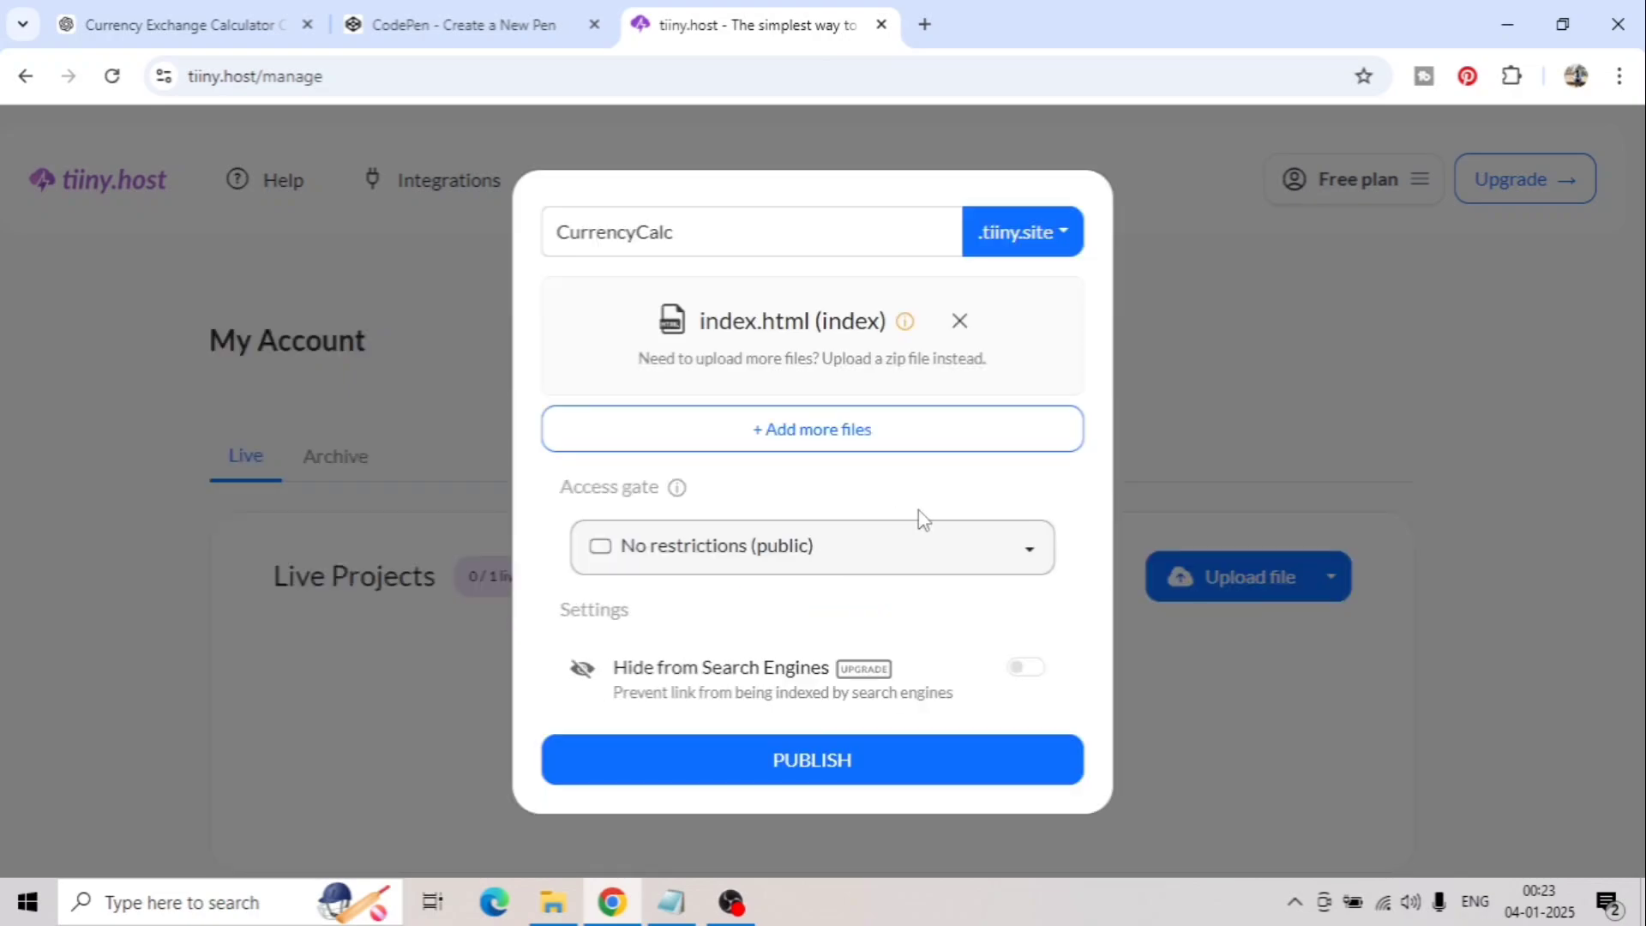
left_click(687, 234)
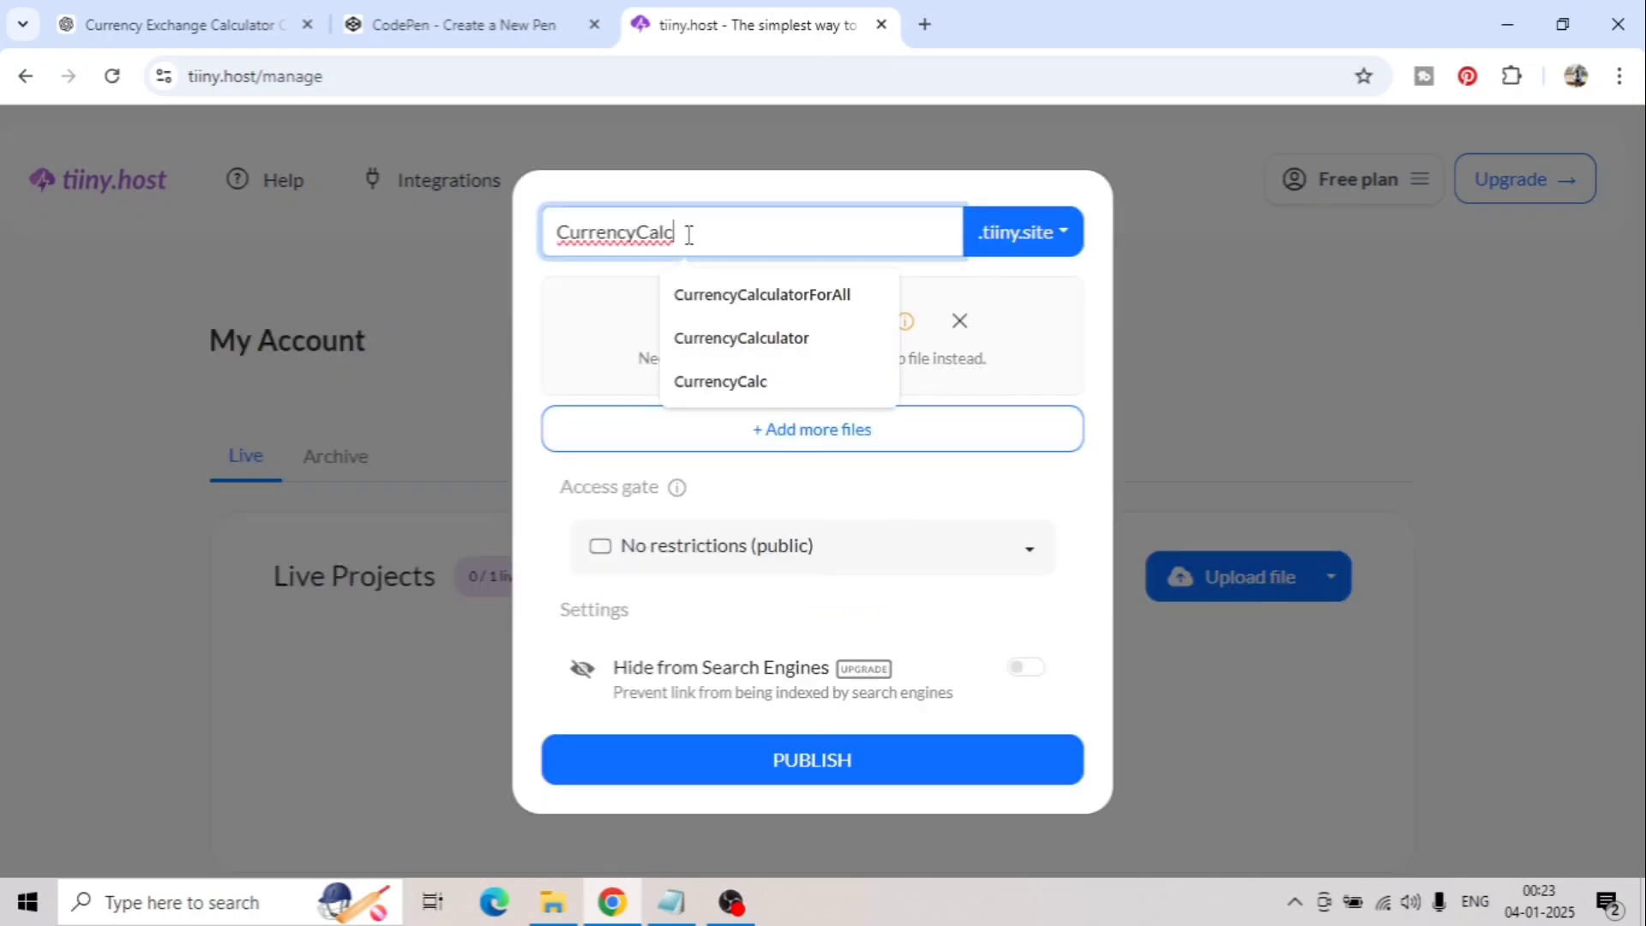
type("For")
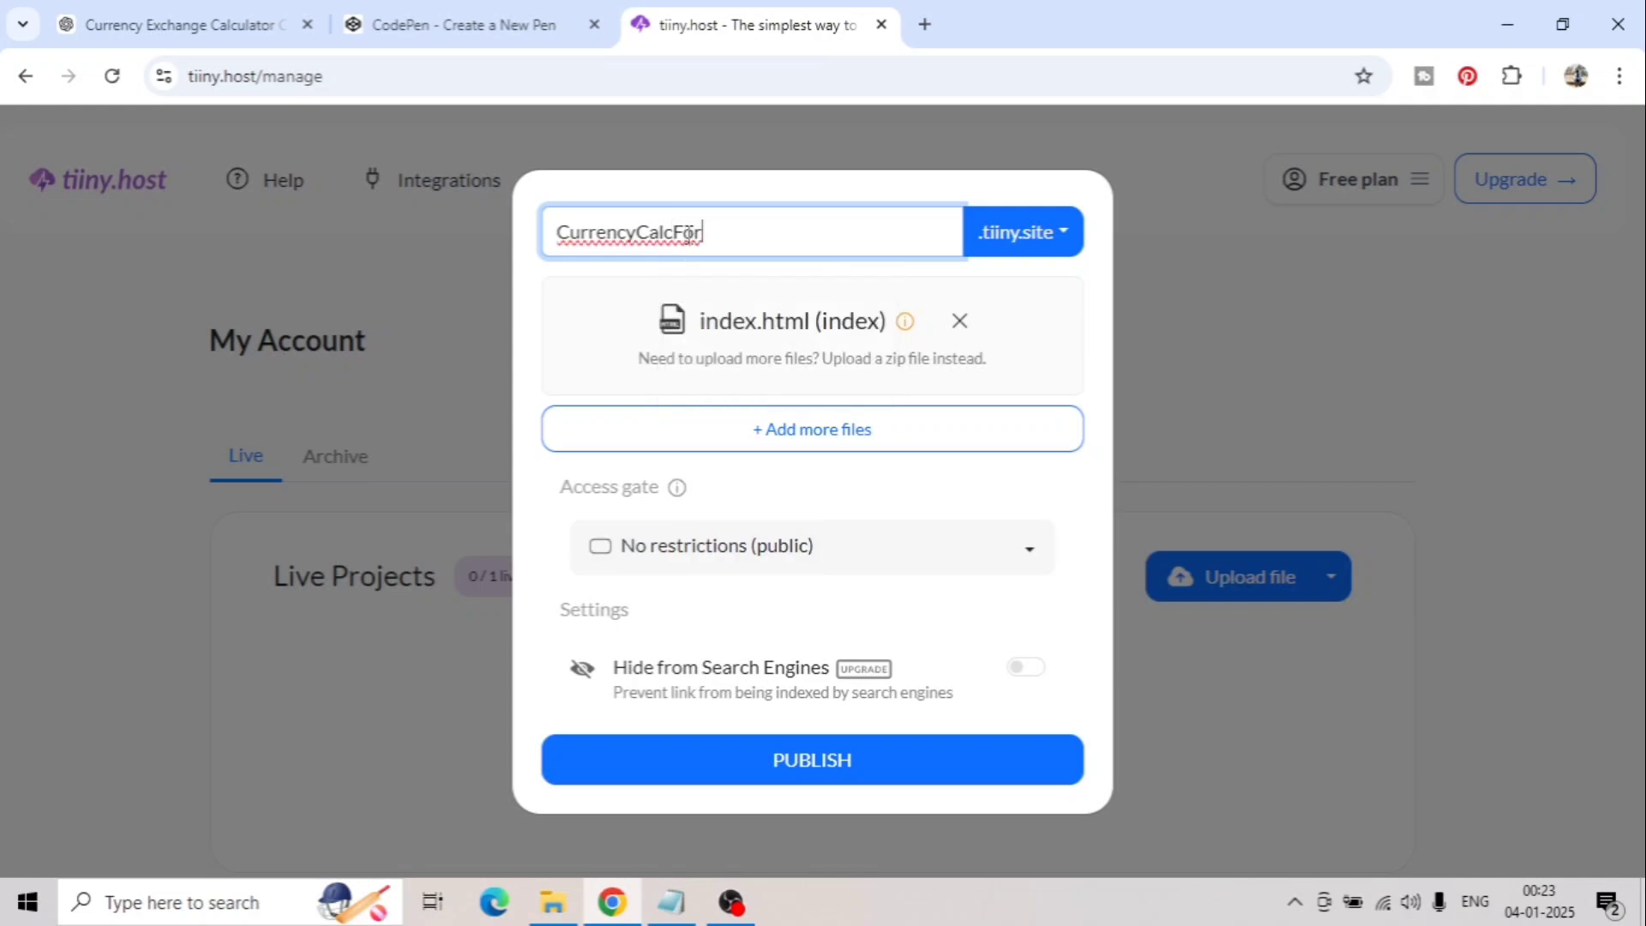
type("All")
left_click(791, 760)
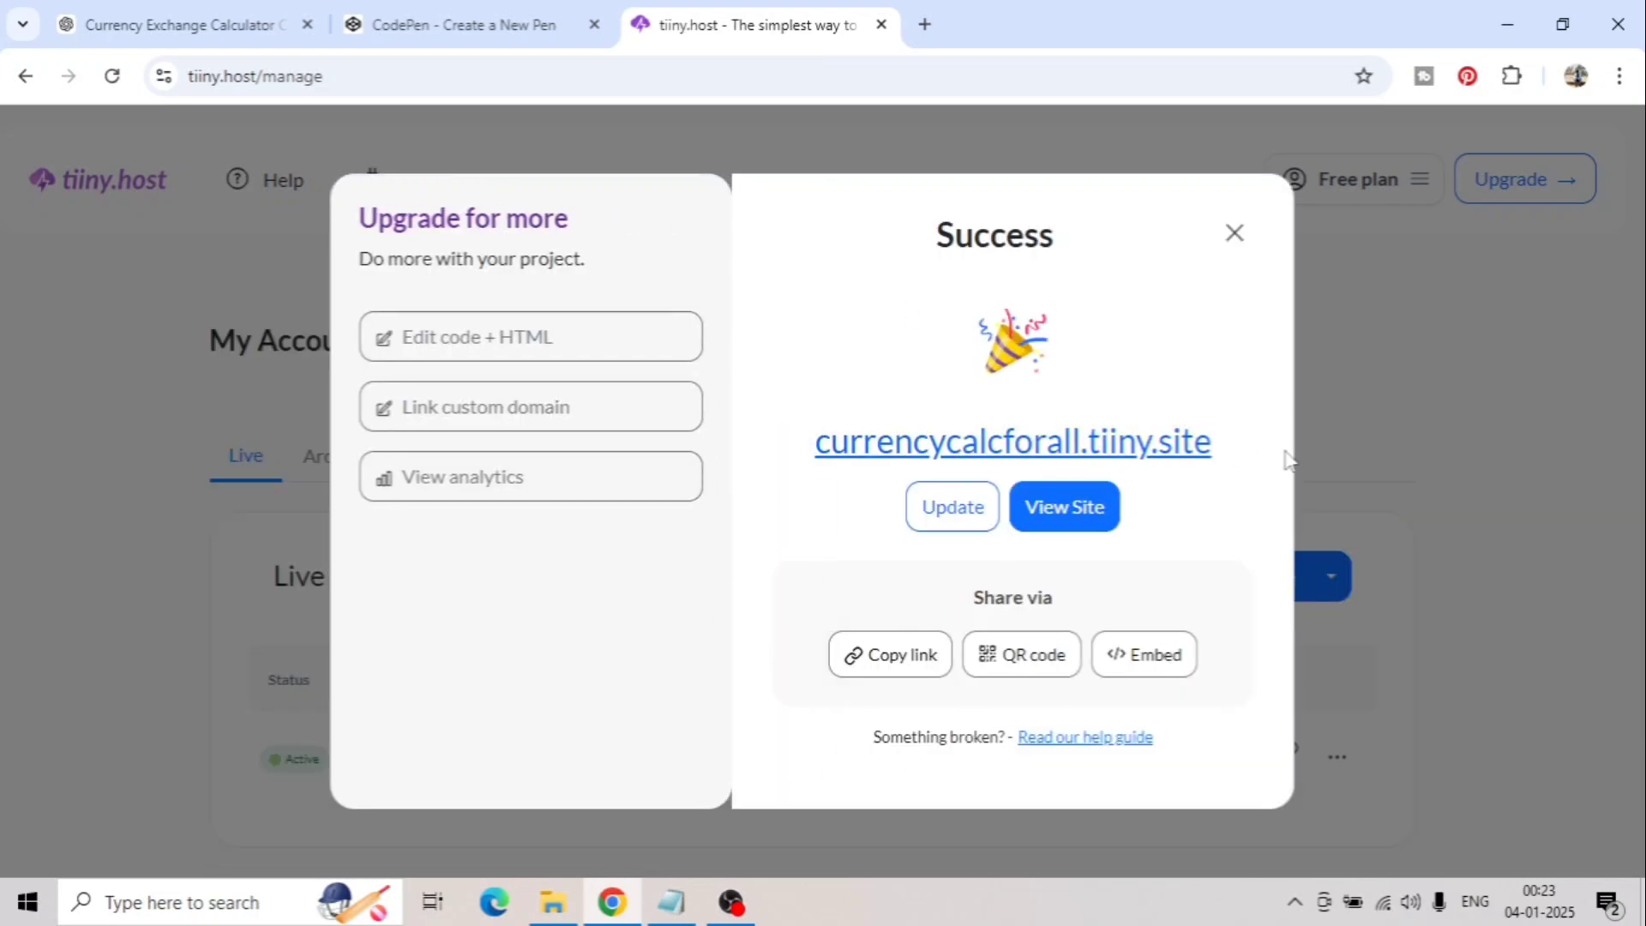
- Copy the published link and load currencycalcforall.tiiny.site in a new tab, then start another tab
left_click(871, 649)
left_click(924, 23)
type("https://currencycalcforall.tiiny.site")
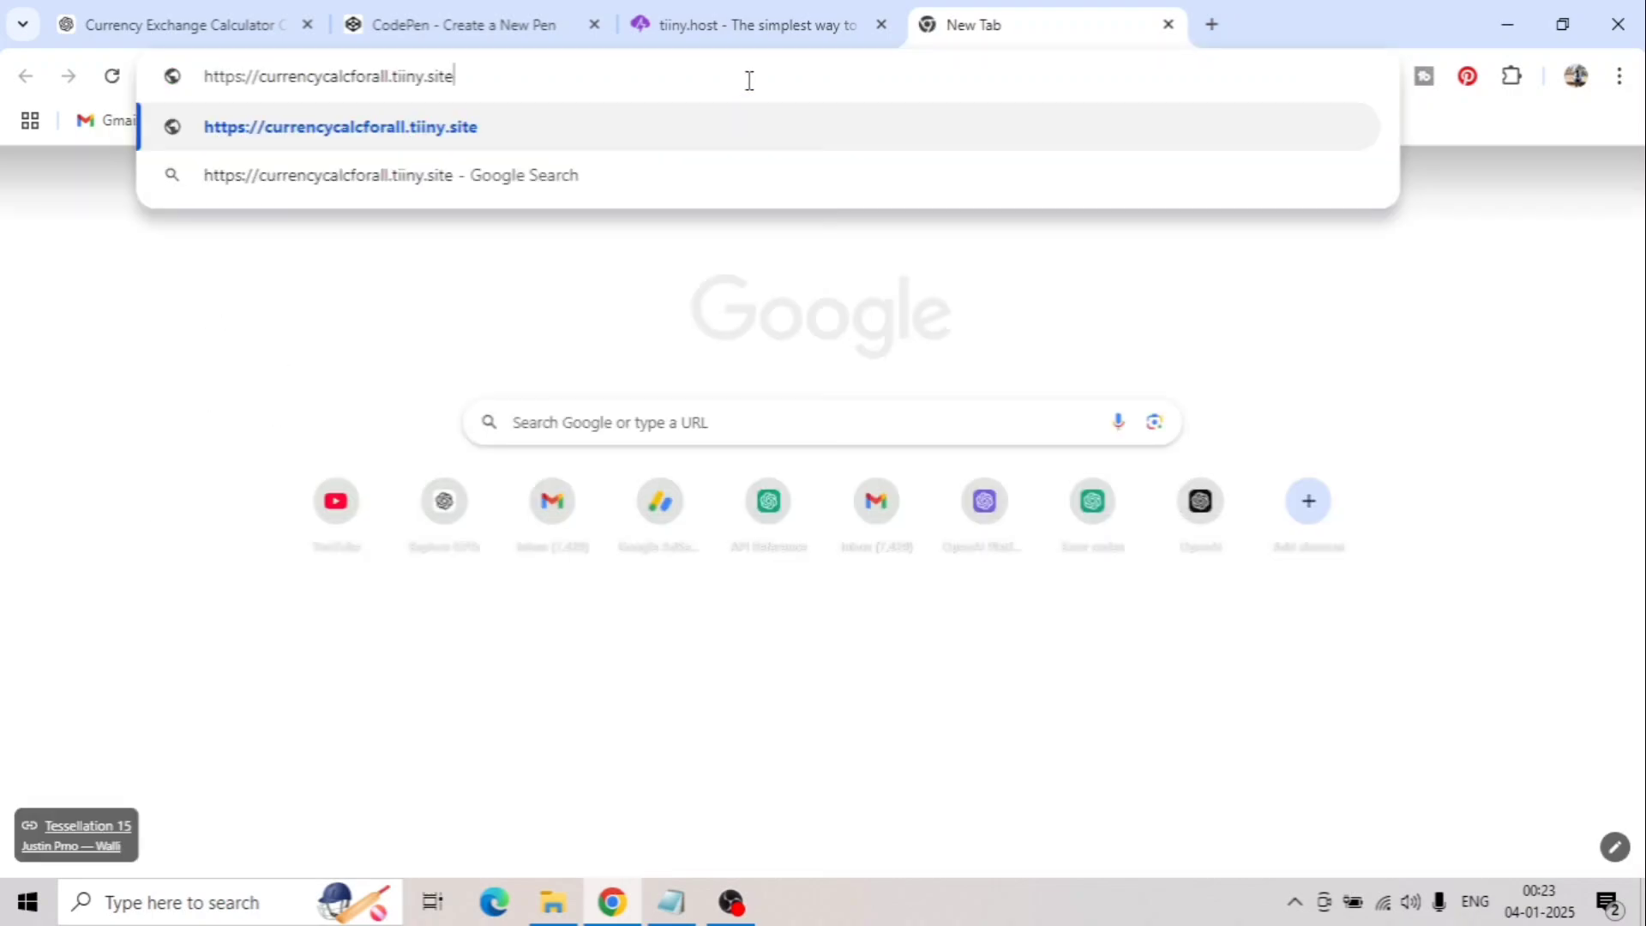
key("Return")
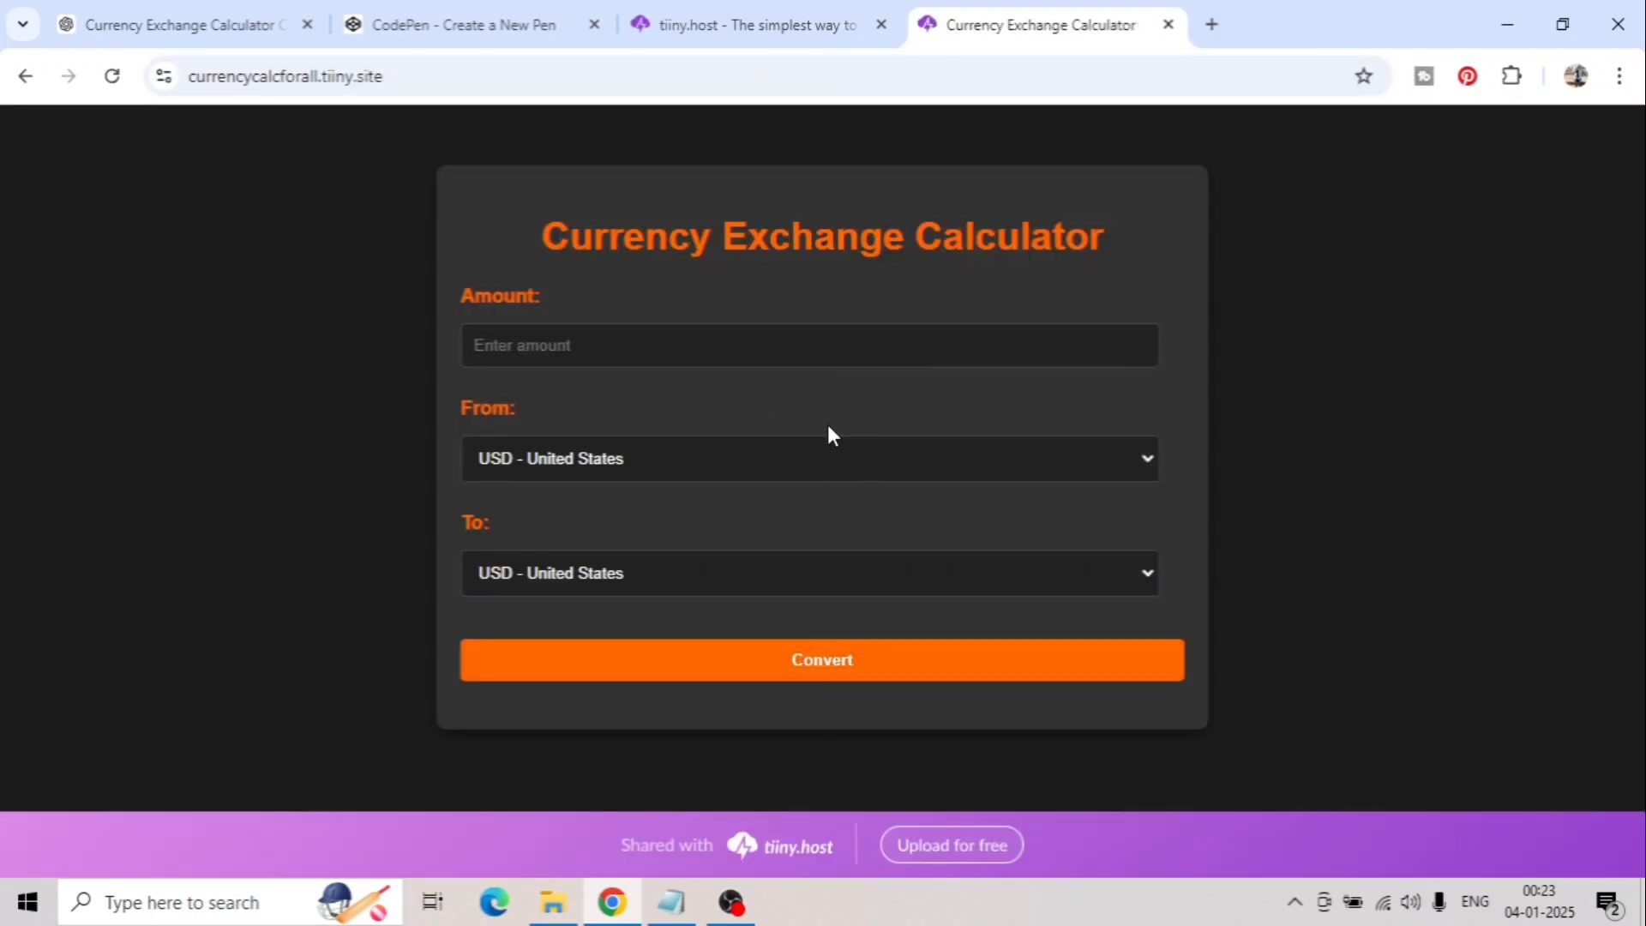
left_click(1211, 24)
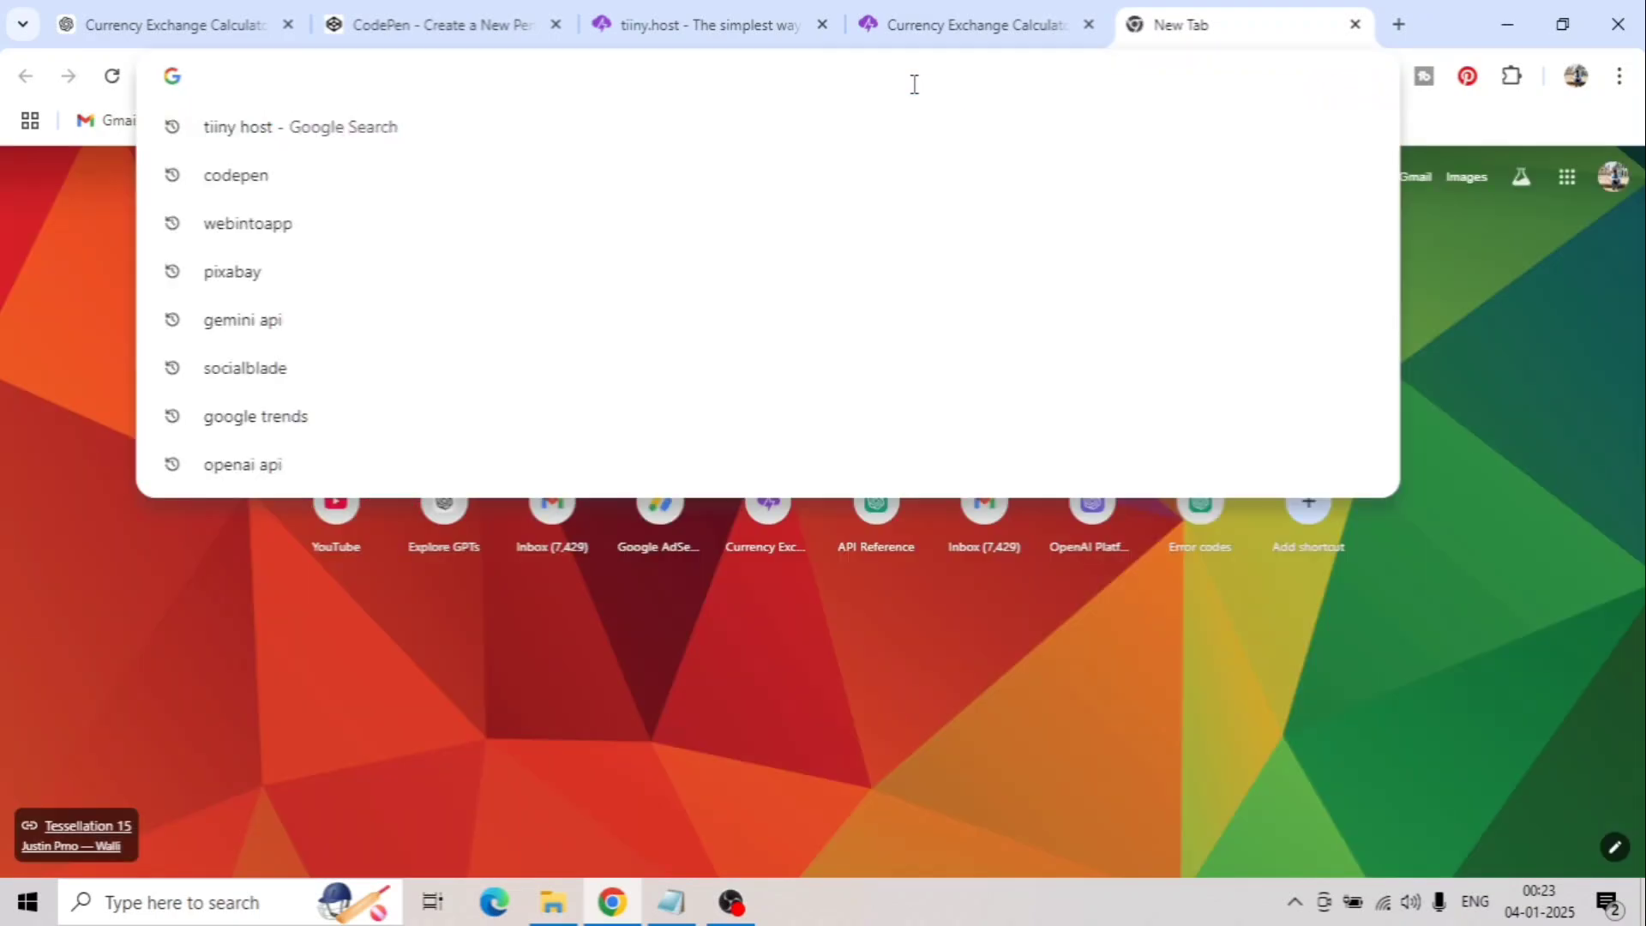
type("web")
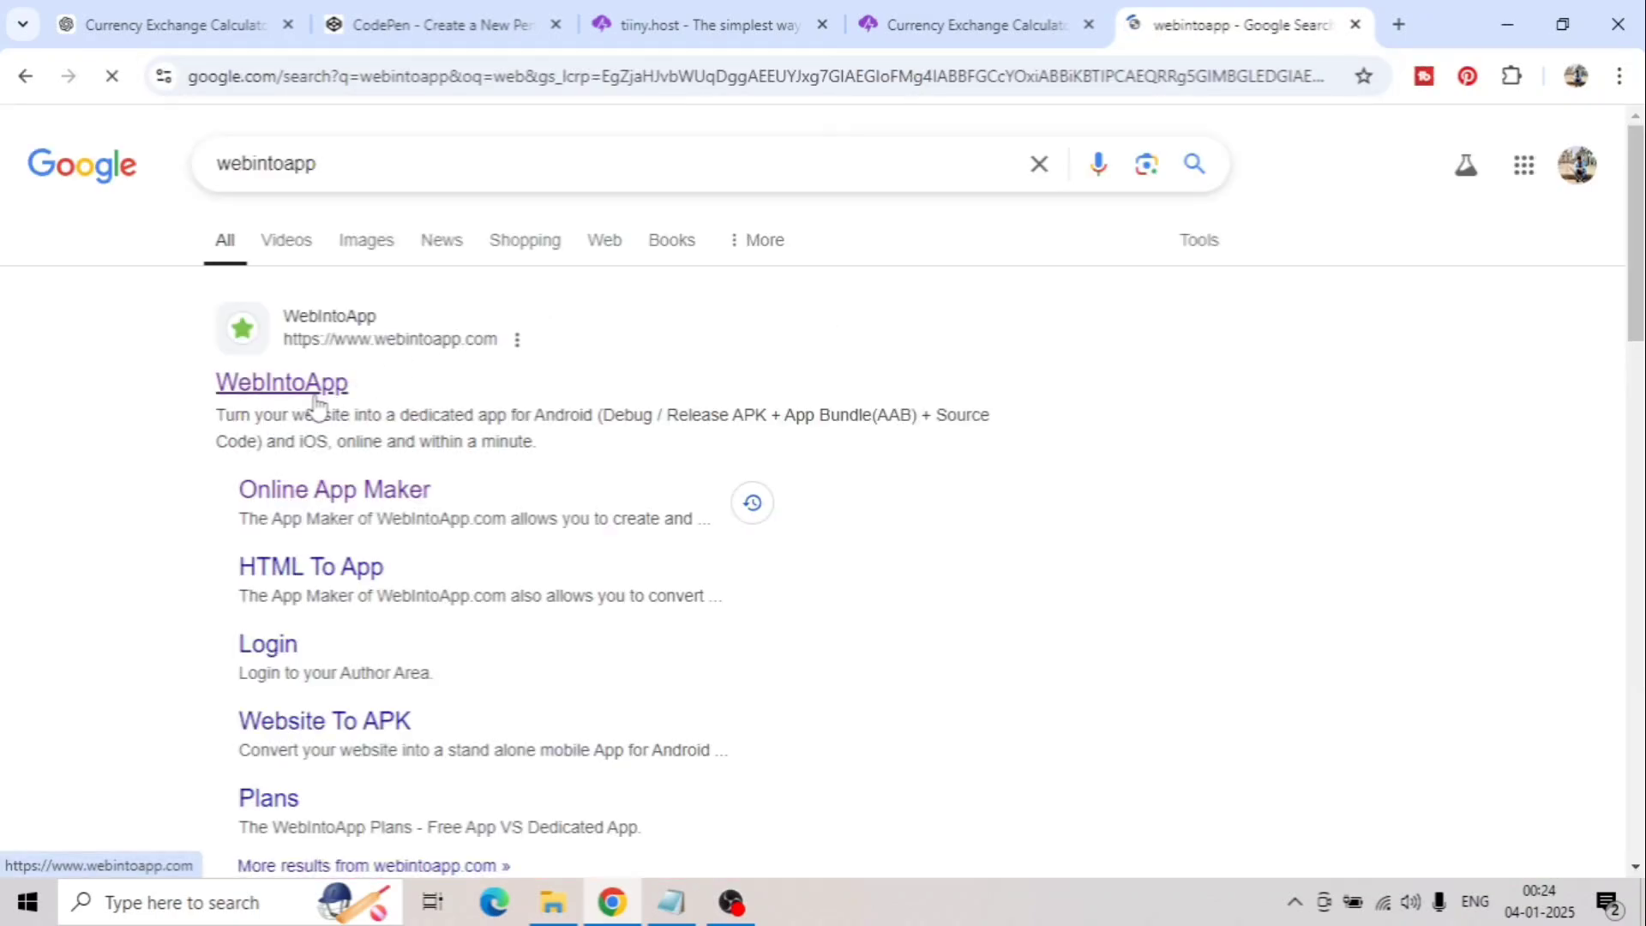
- Start WebIntoApp's app maker and enter the tiiny.site URL as the website
left_click(316, 393)
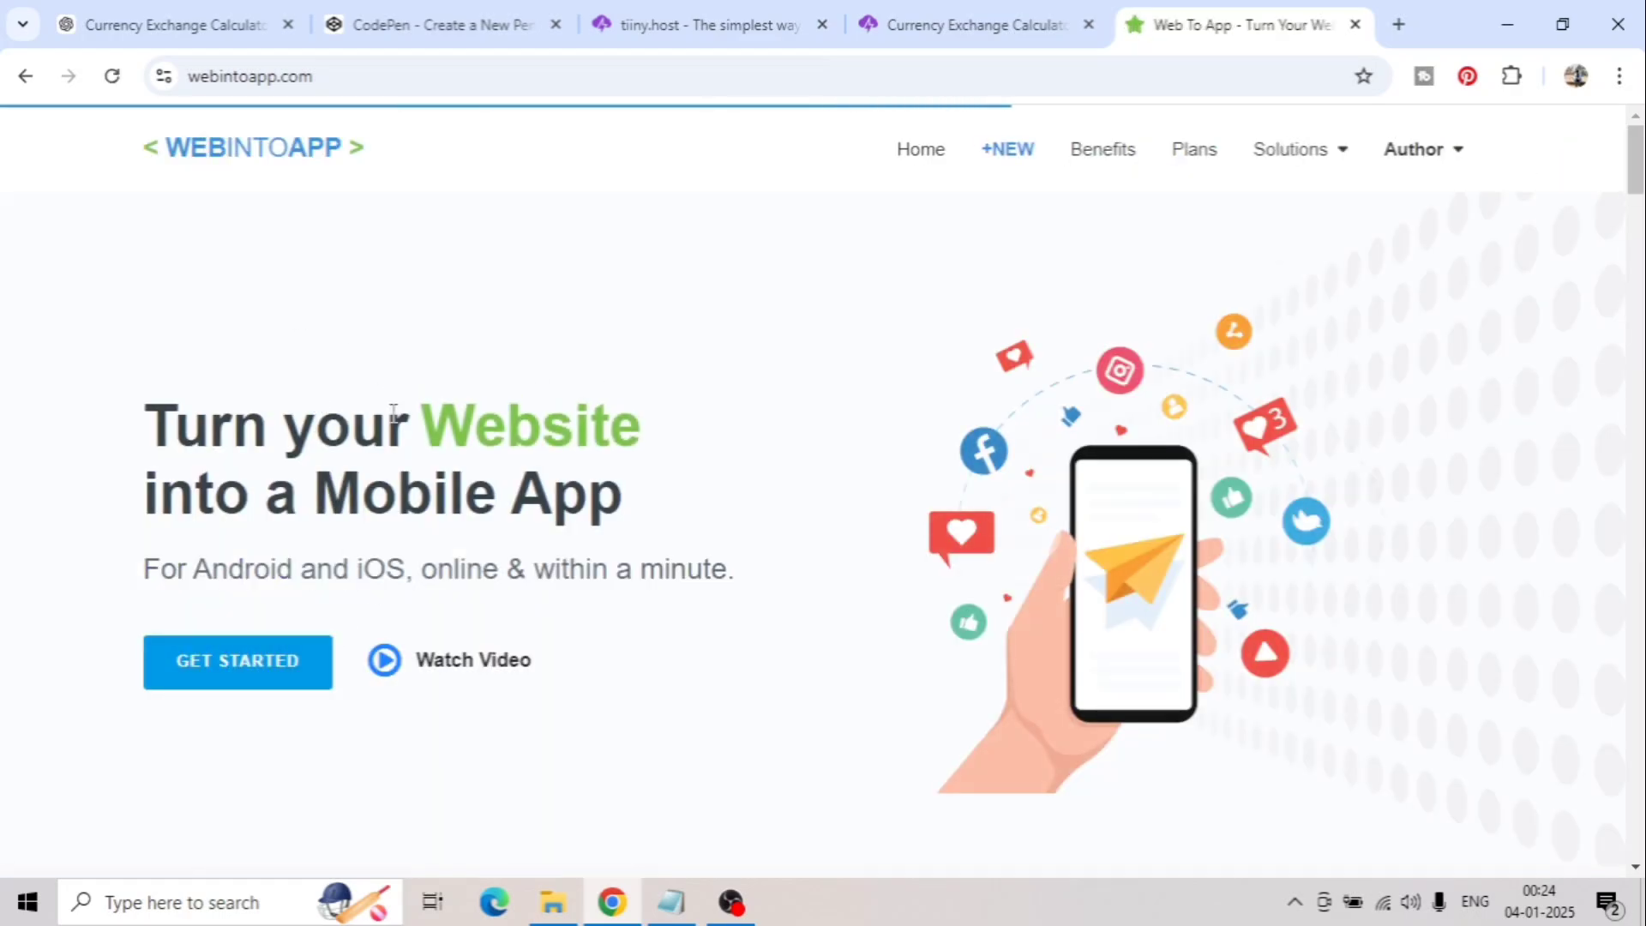
left_click(220, 687)
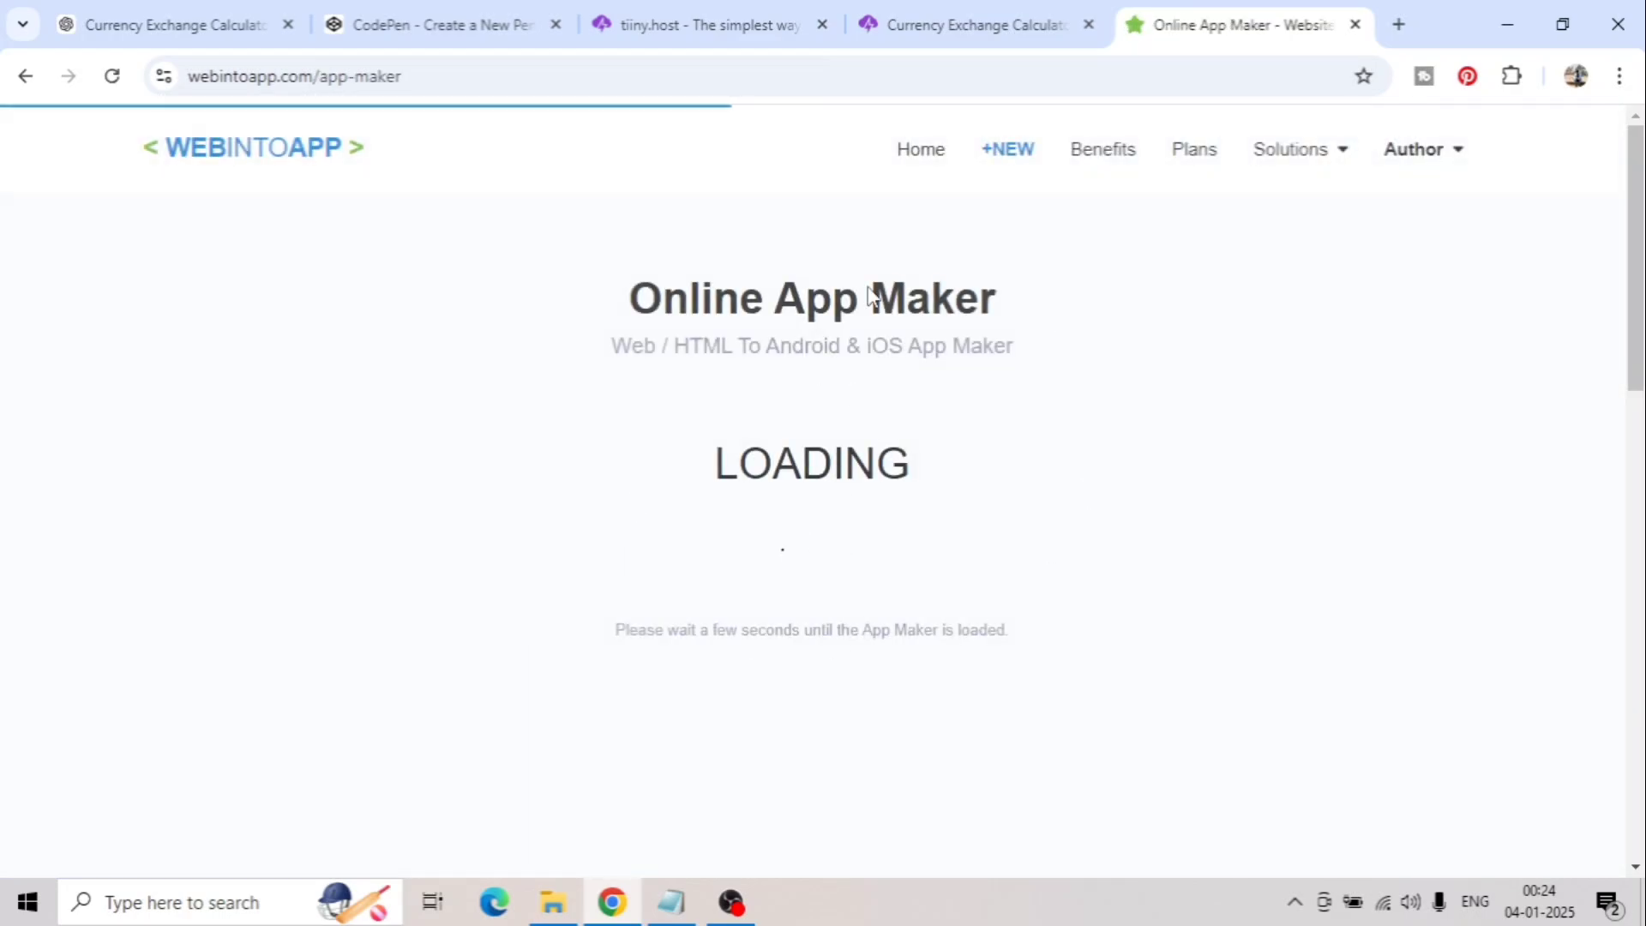
scroll(515, 560, "down", 2)
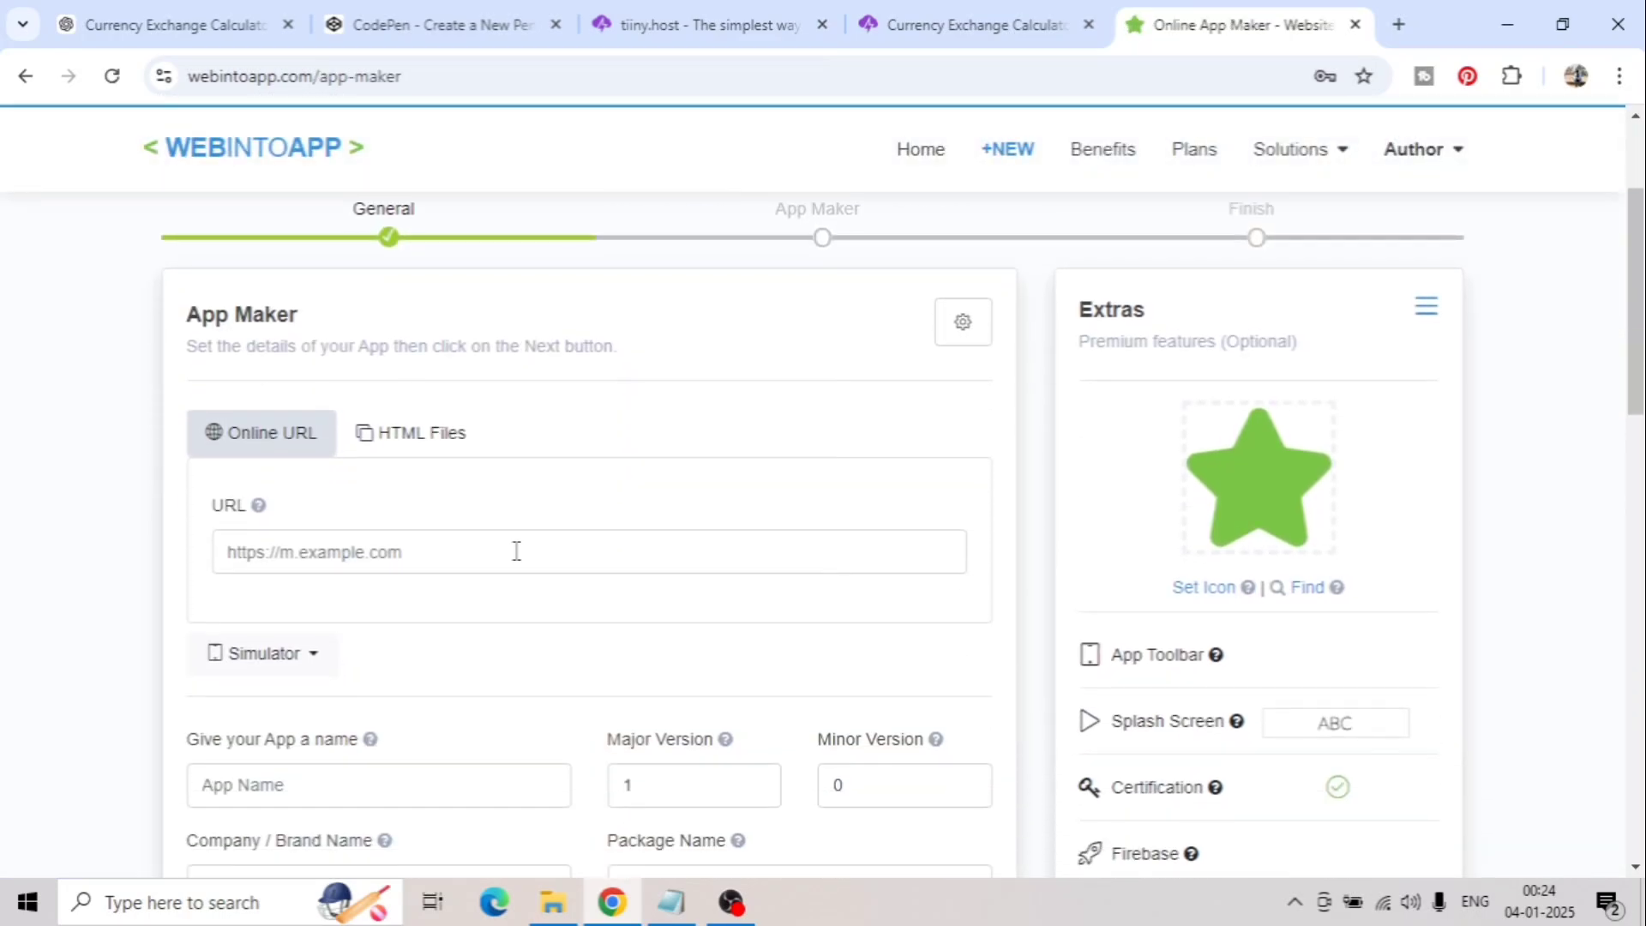
left_click(515, 551)
scroll(570, 646, "down", 2)
scroll(570, 647, "up", 2)
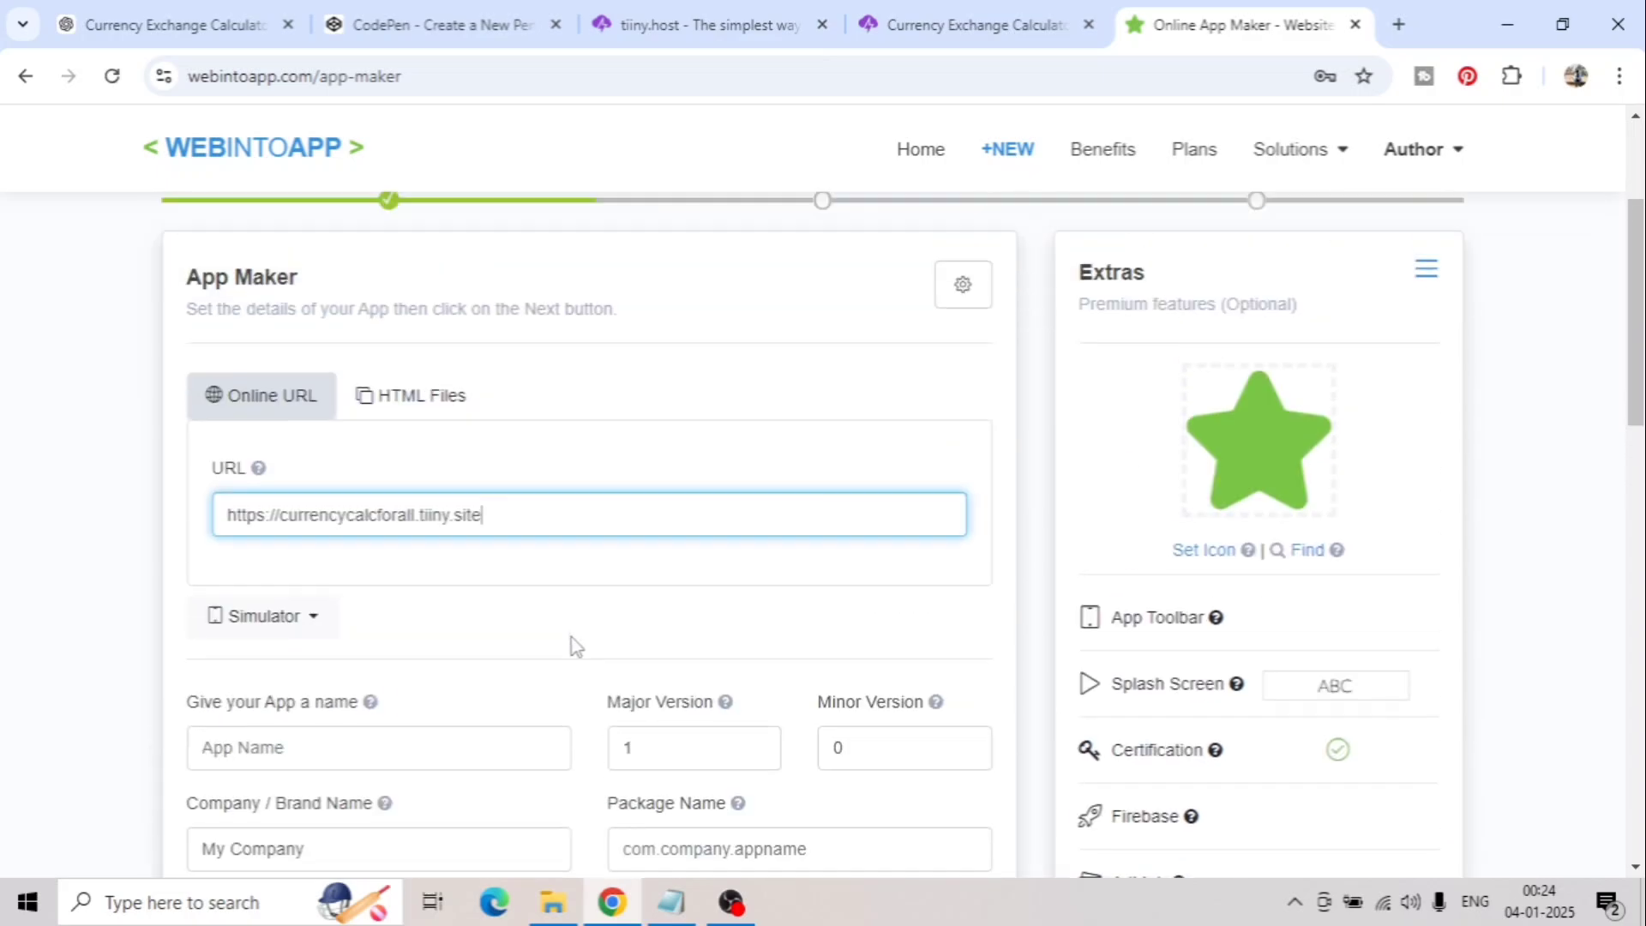
- Set the bank PNG from Downloads as the app icon and name the app Currency calculator
left_click(1207, 574)
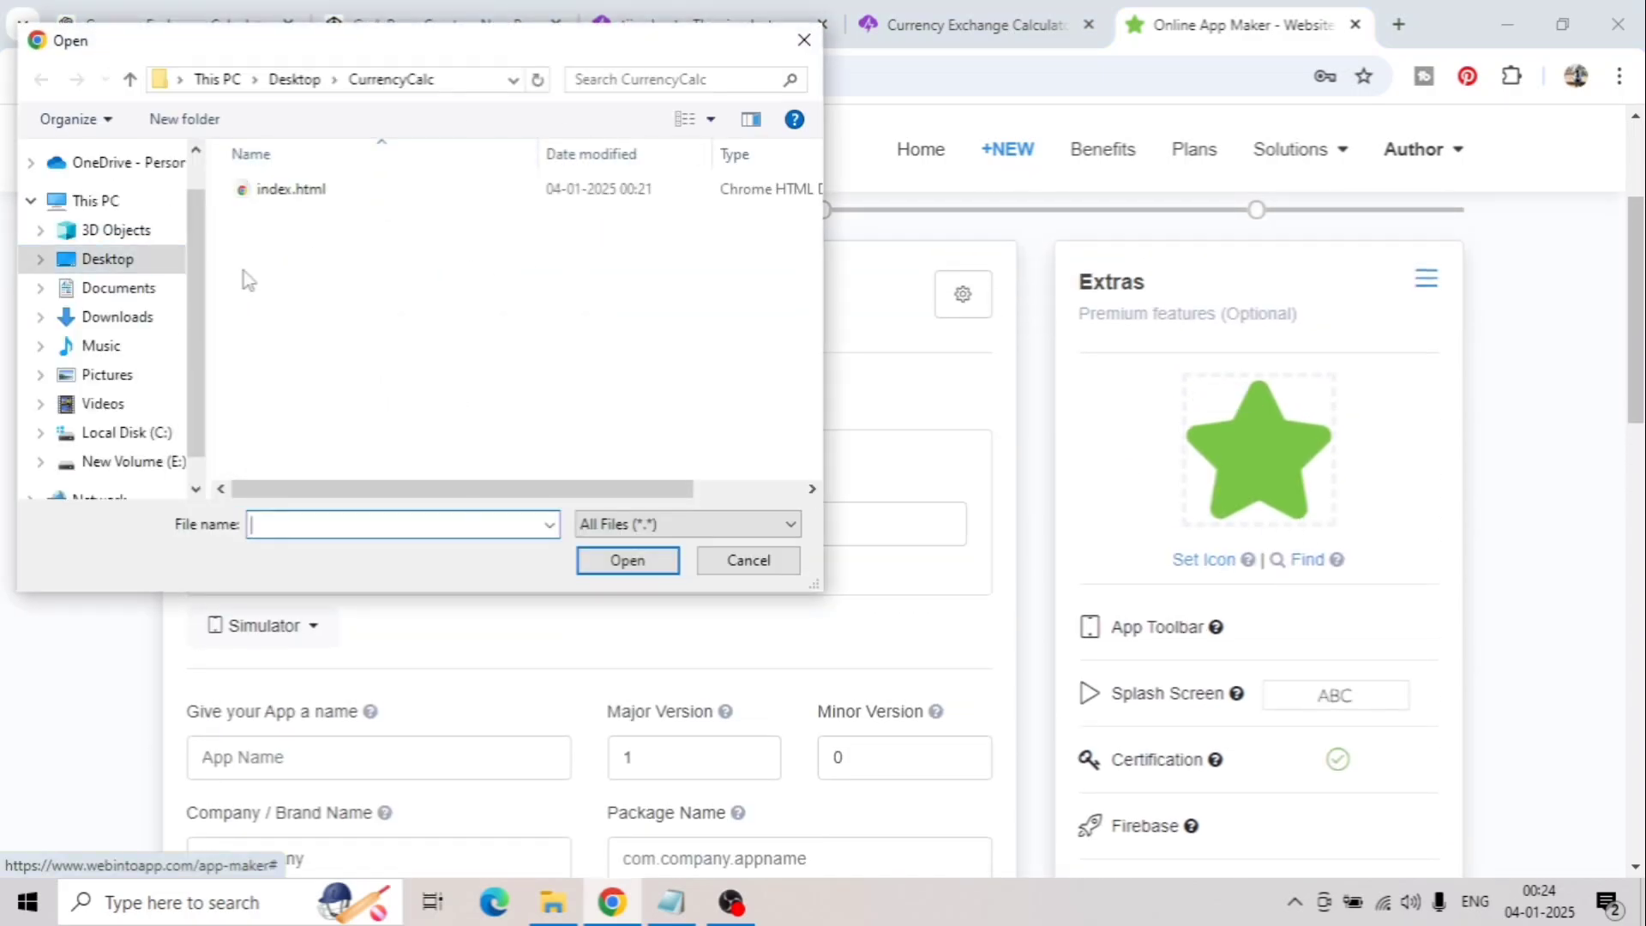
left_click(117, 317)
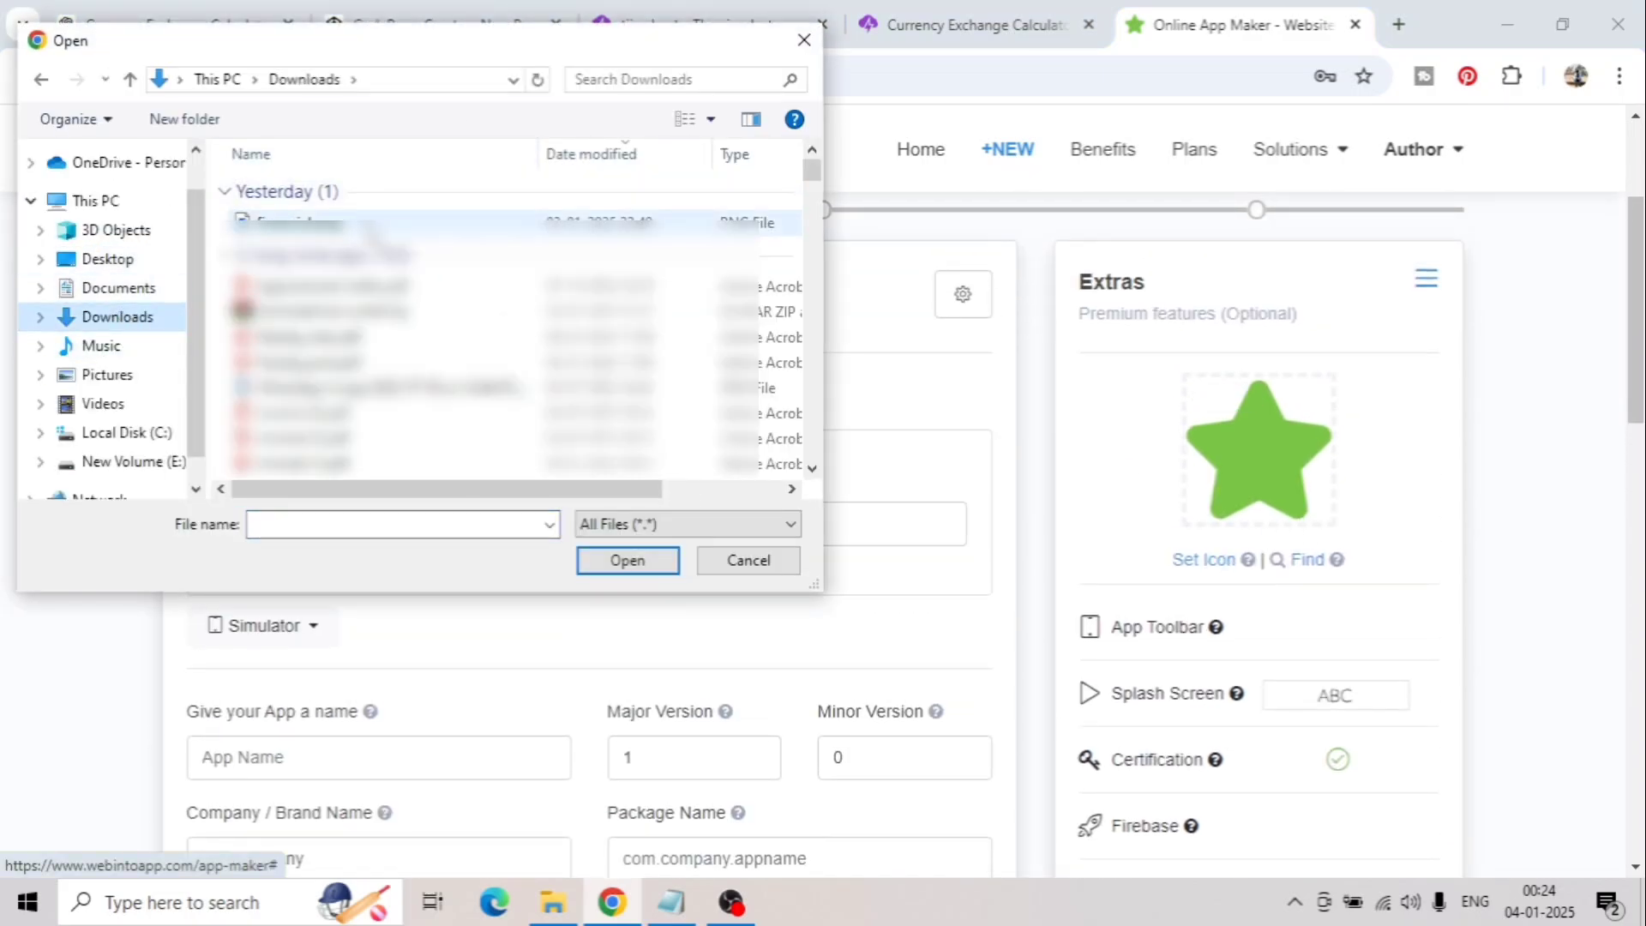
double_click(371, 234)
scroll(356, 569, "down", 1)
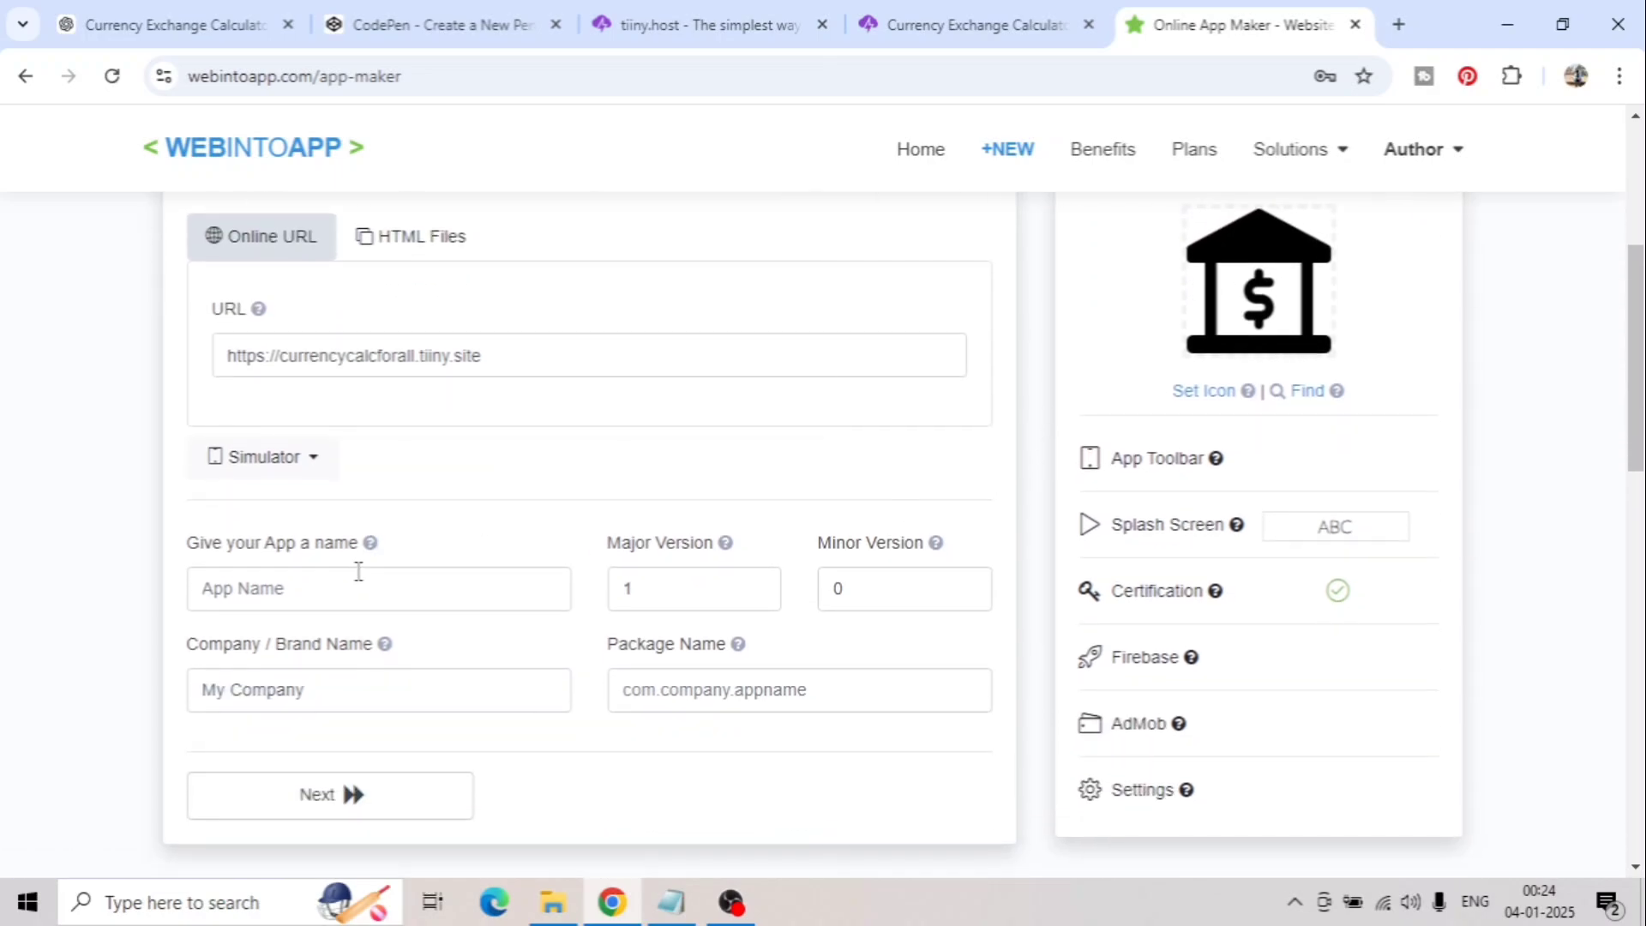
left_click(356, 574)
type("Currency calculator")
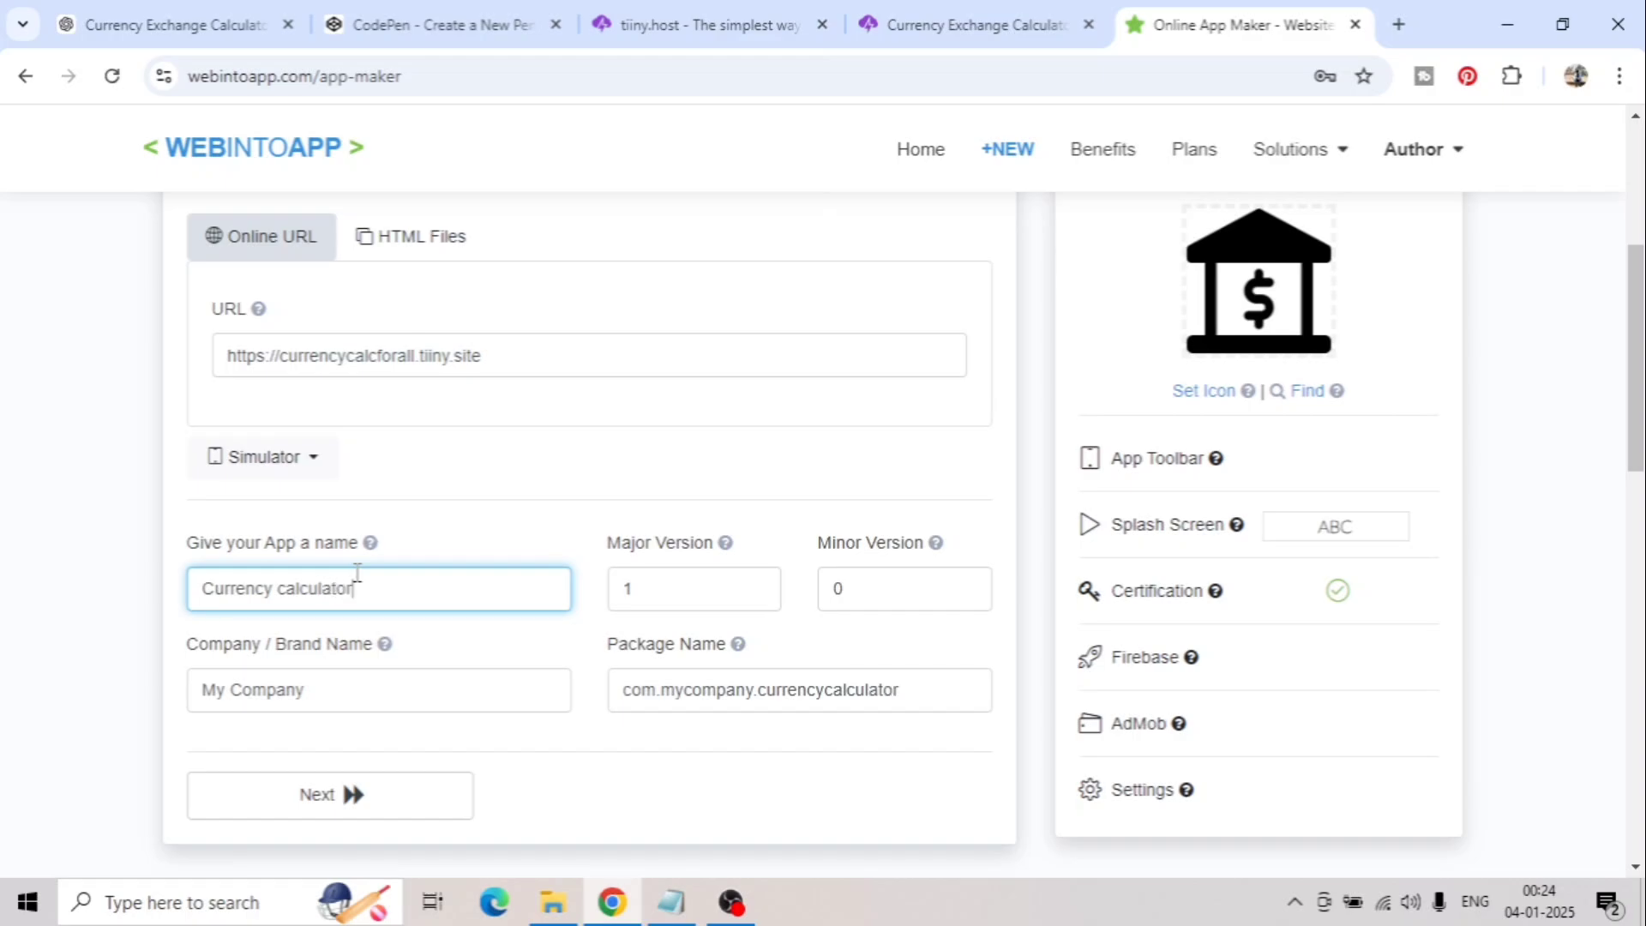
- Proceed to Make App and register with name, e-mail, password and confirmation
left_click(409, 804)
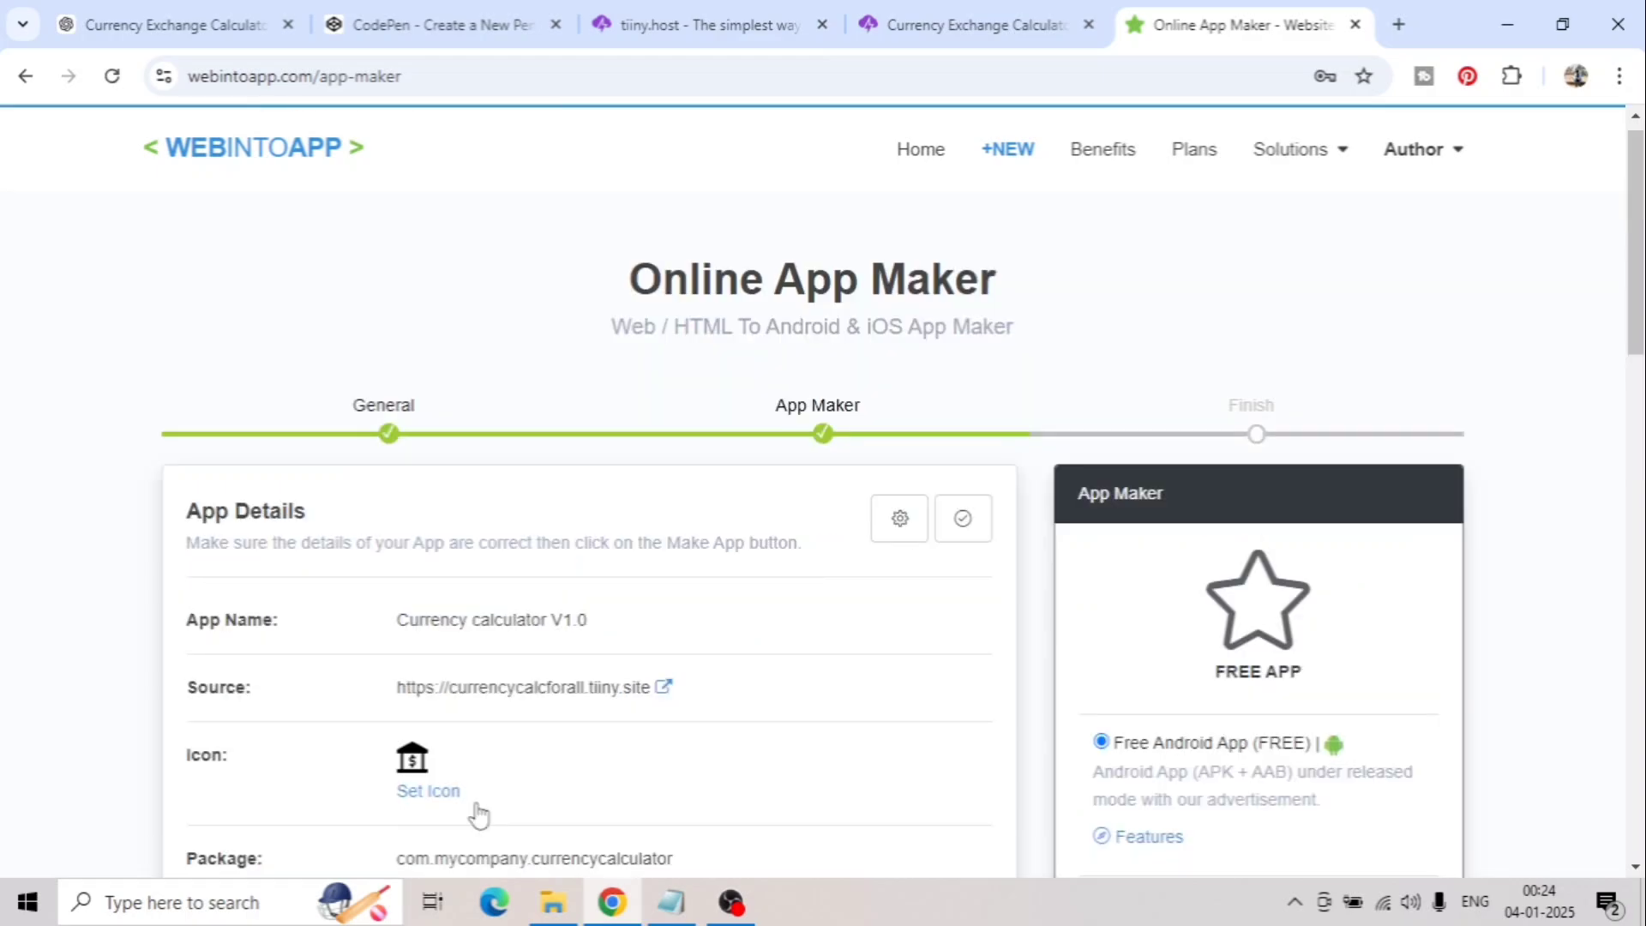
scroll(691, 632, "down", 5)
scroll(691, 609, "up", 1)
scroll(690, 610, "up", 2)
scroll(1017, 600, "down", 3)
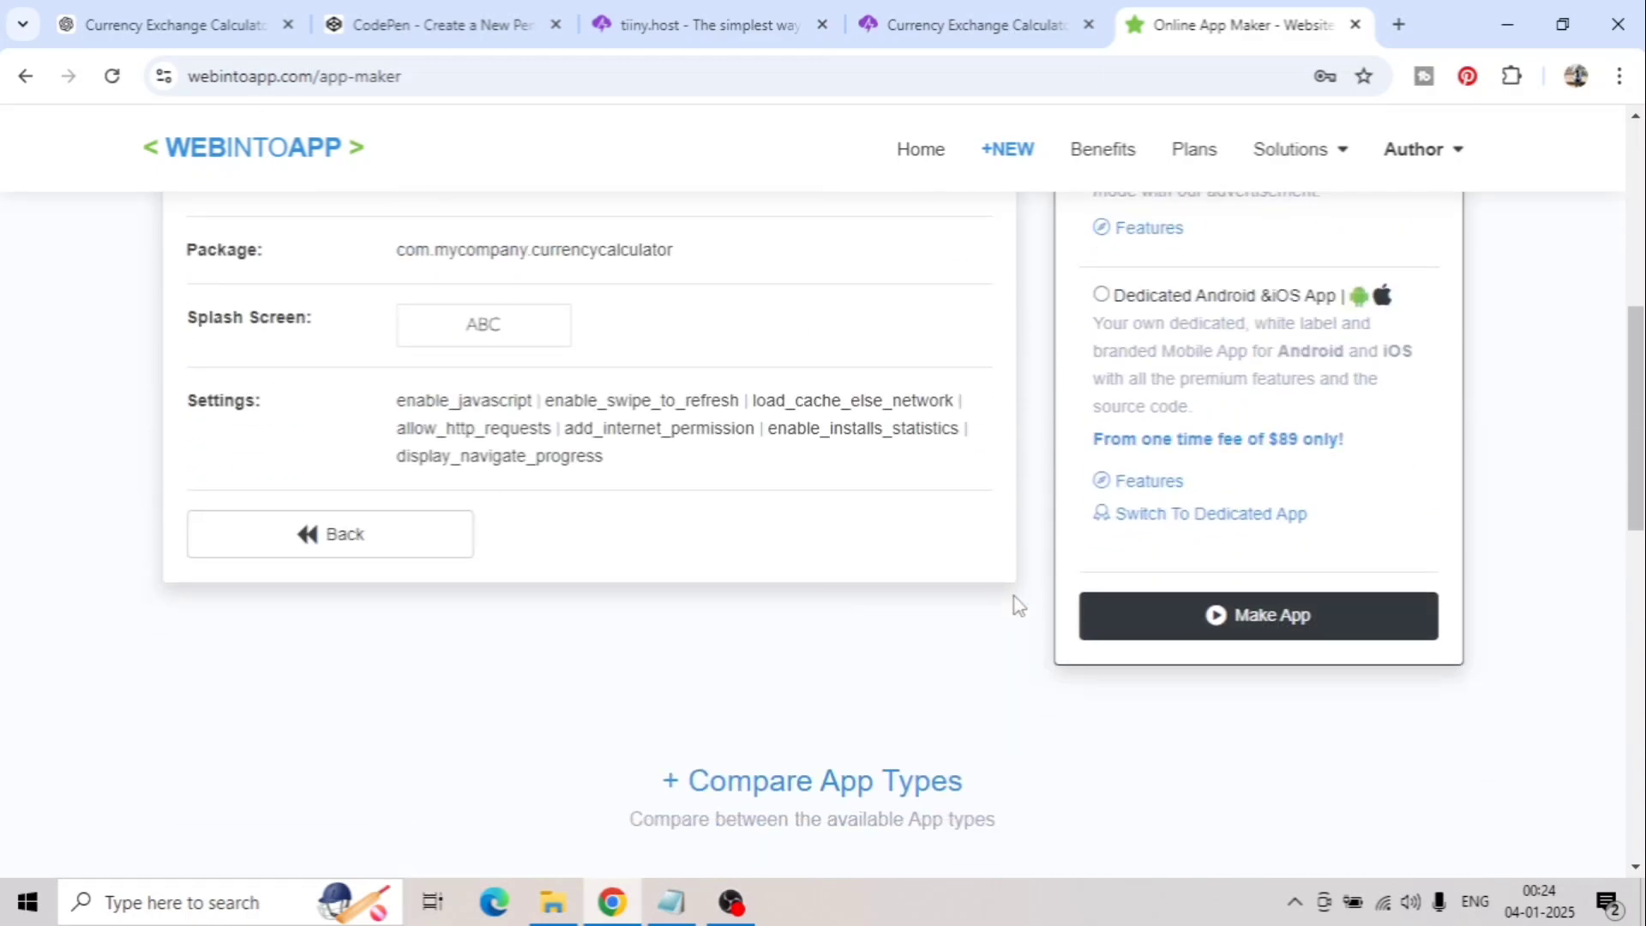
scroll(1018, 599, "up", 2)
scroll(1075, 658, "down", 5)
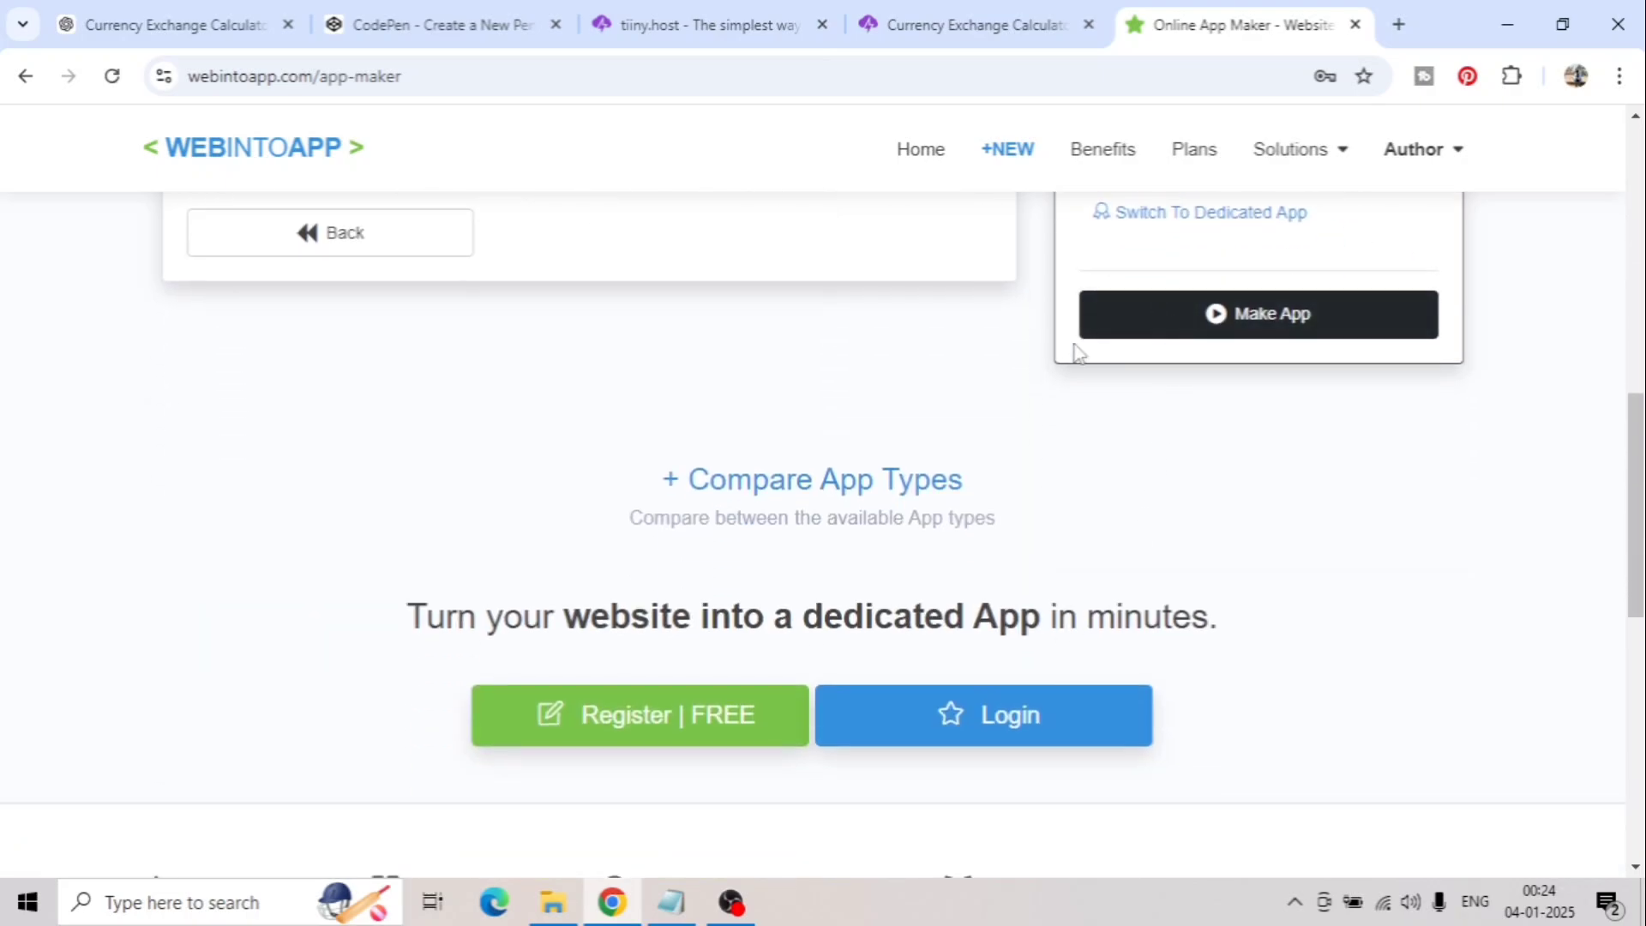
scroll(1058, 360, "up", 5)
scroll(1058, 362, "down", 1)
scroll(1059, 360, "down", 2)
scroll(1195, 323, "down", 2)
scroll(1195, 327, "up", 3)
scroll(1084, 449, "up", 3)
scroll(1088, 441, "down", 1)
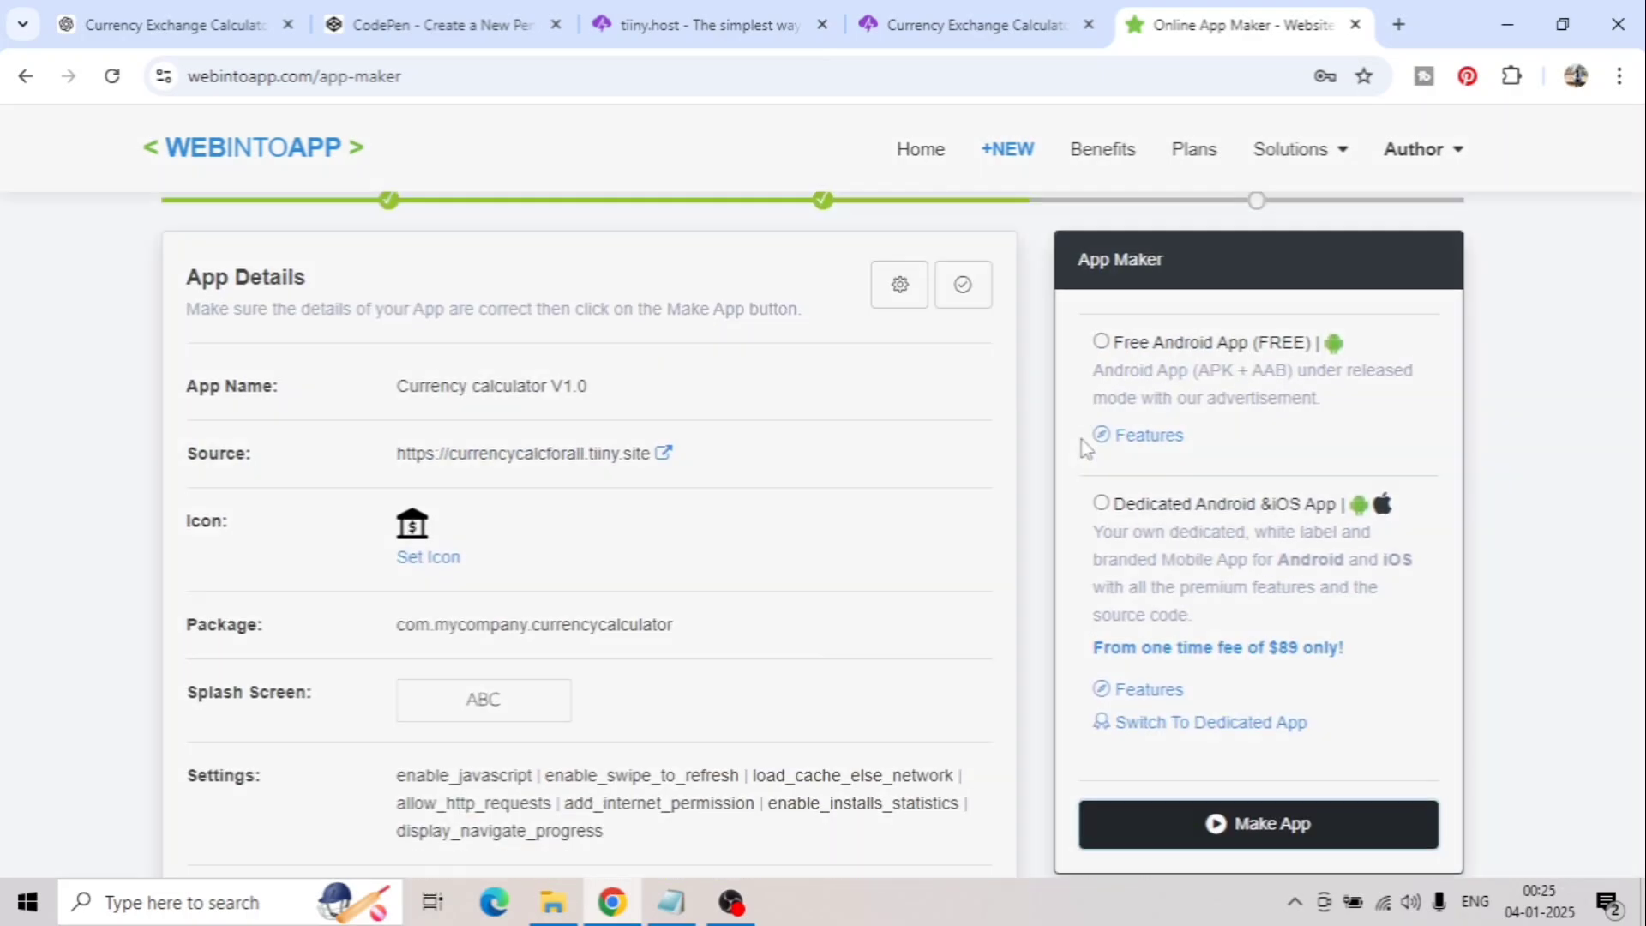
left_click(820, 389)
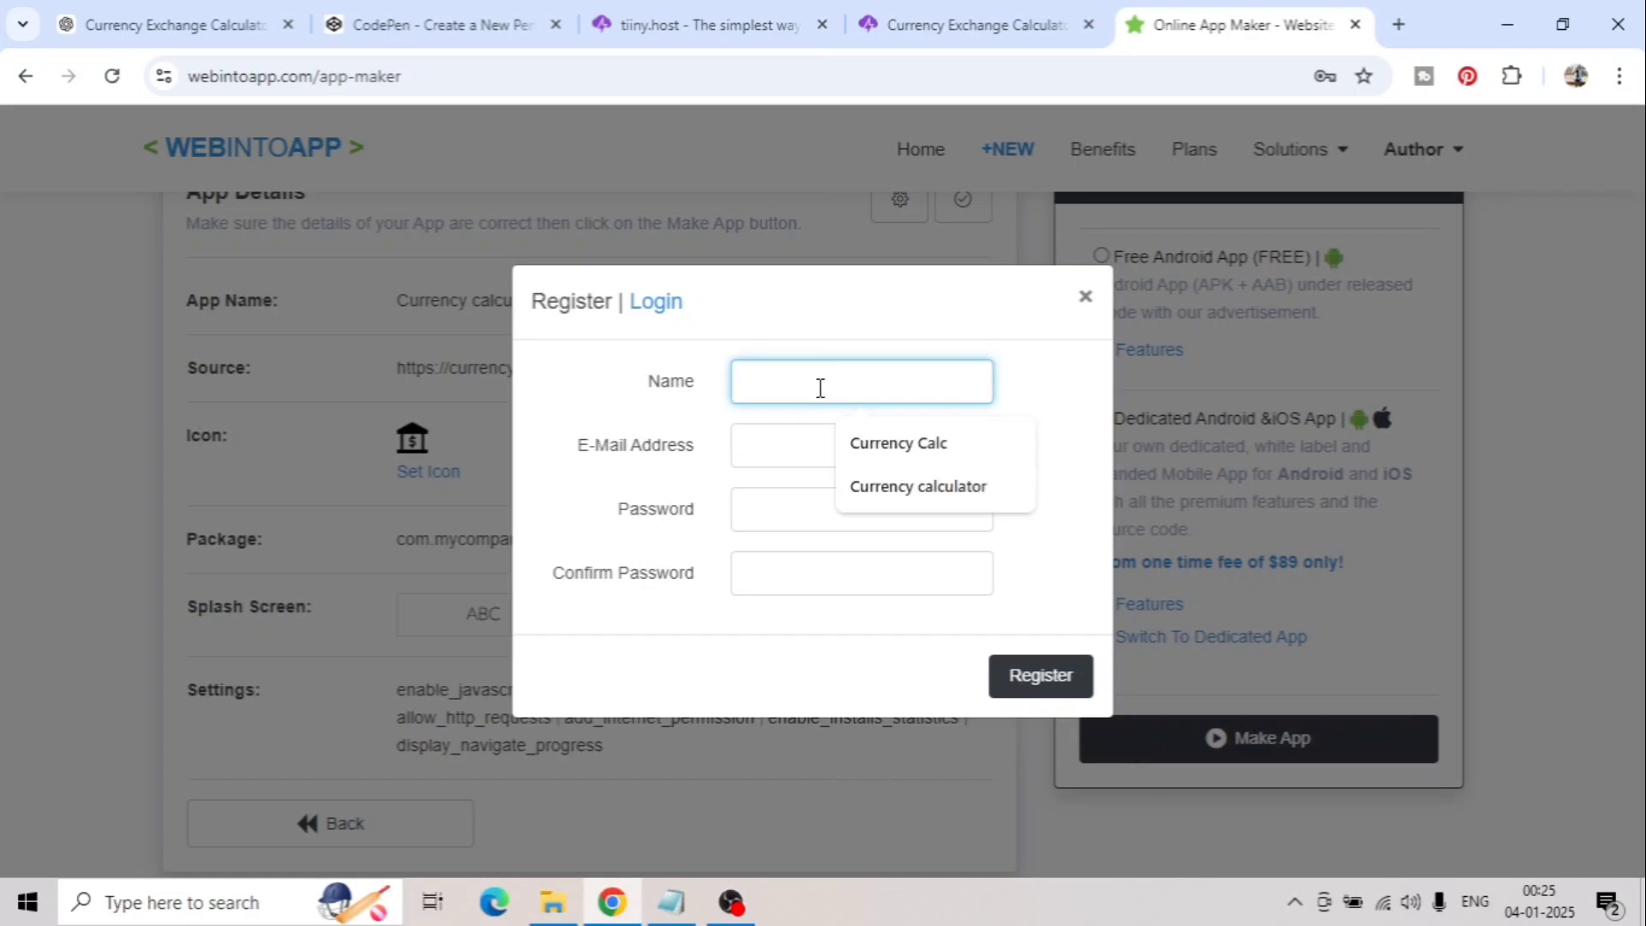
left_click(918, 486)
left_click(824, 445)
left_click(823, 509)
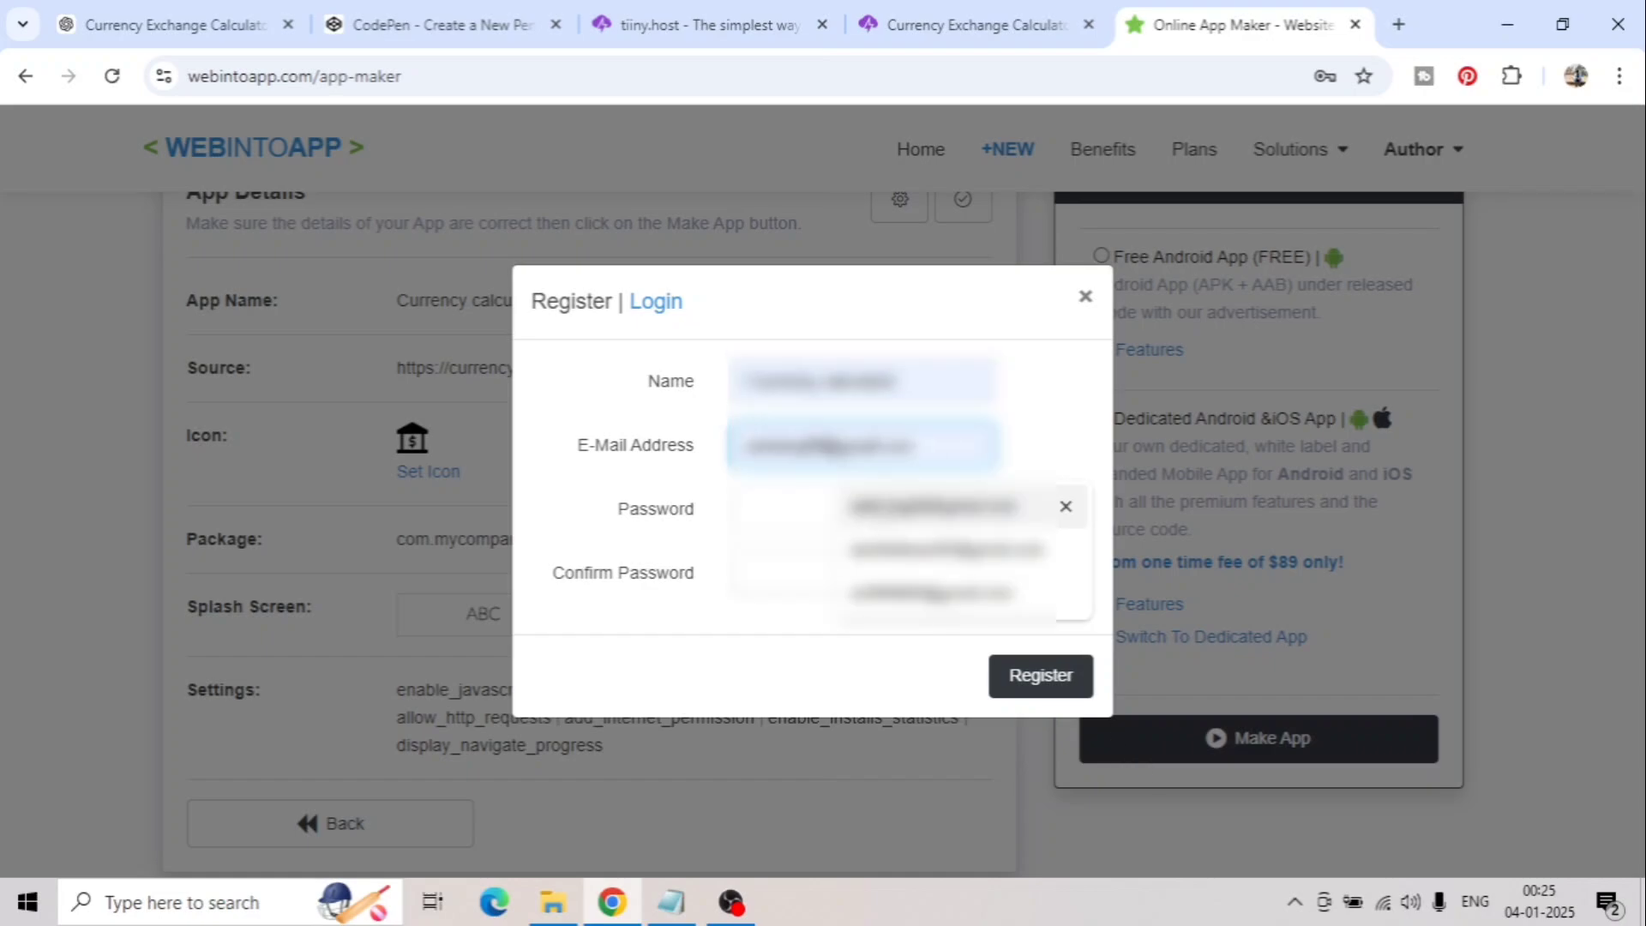
left_click(926, 521)
left_click(837, 582)
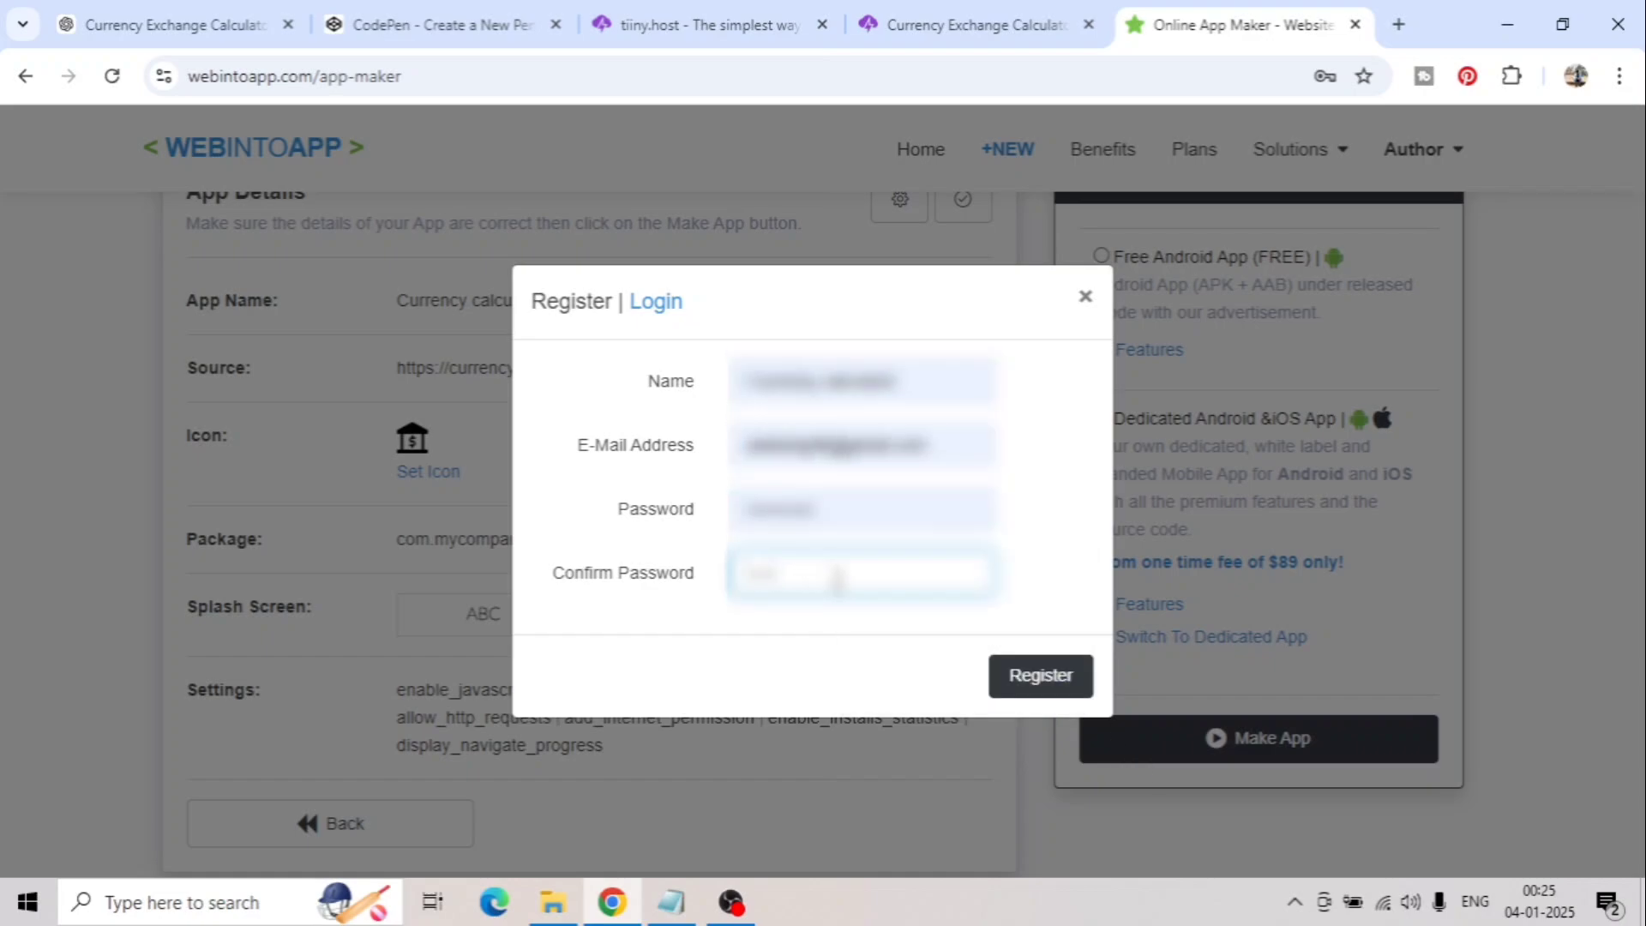
left_click(1052, 597)
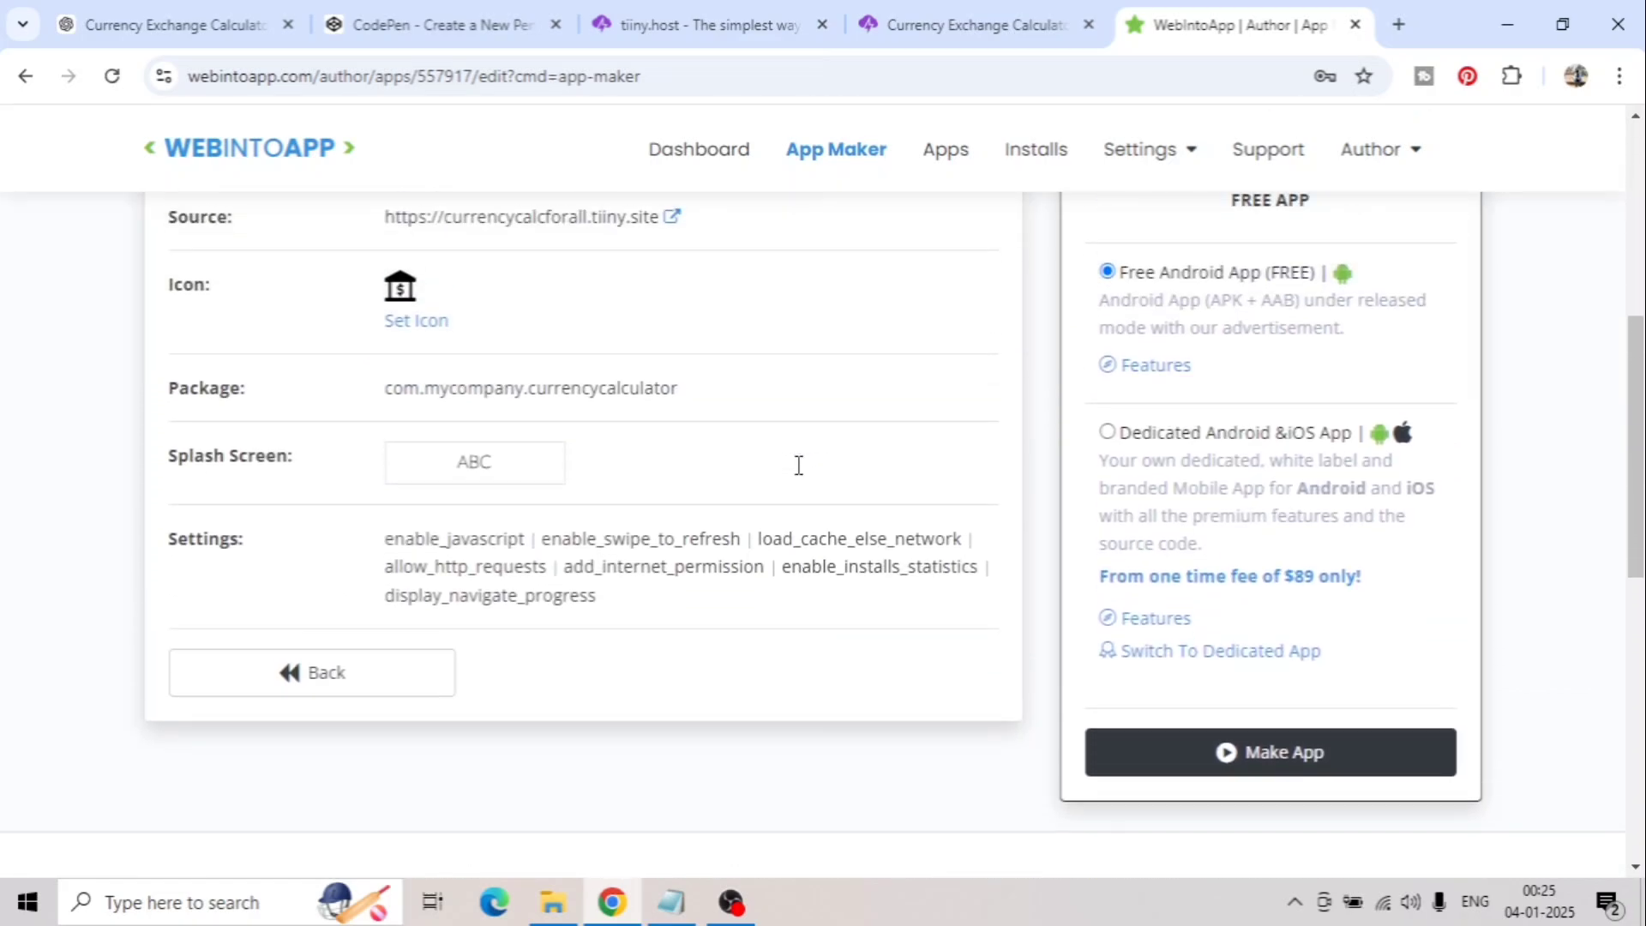
- Build the free Android app and download Currency calculator v1.0 as an all-files ZIP
left_click(1201, 670)
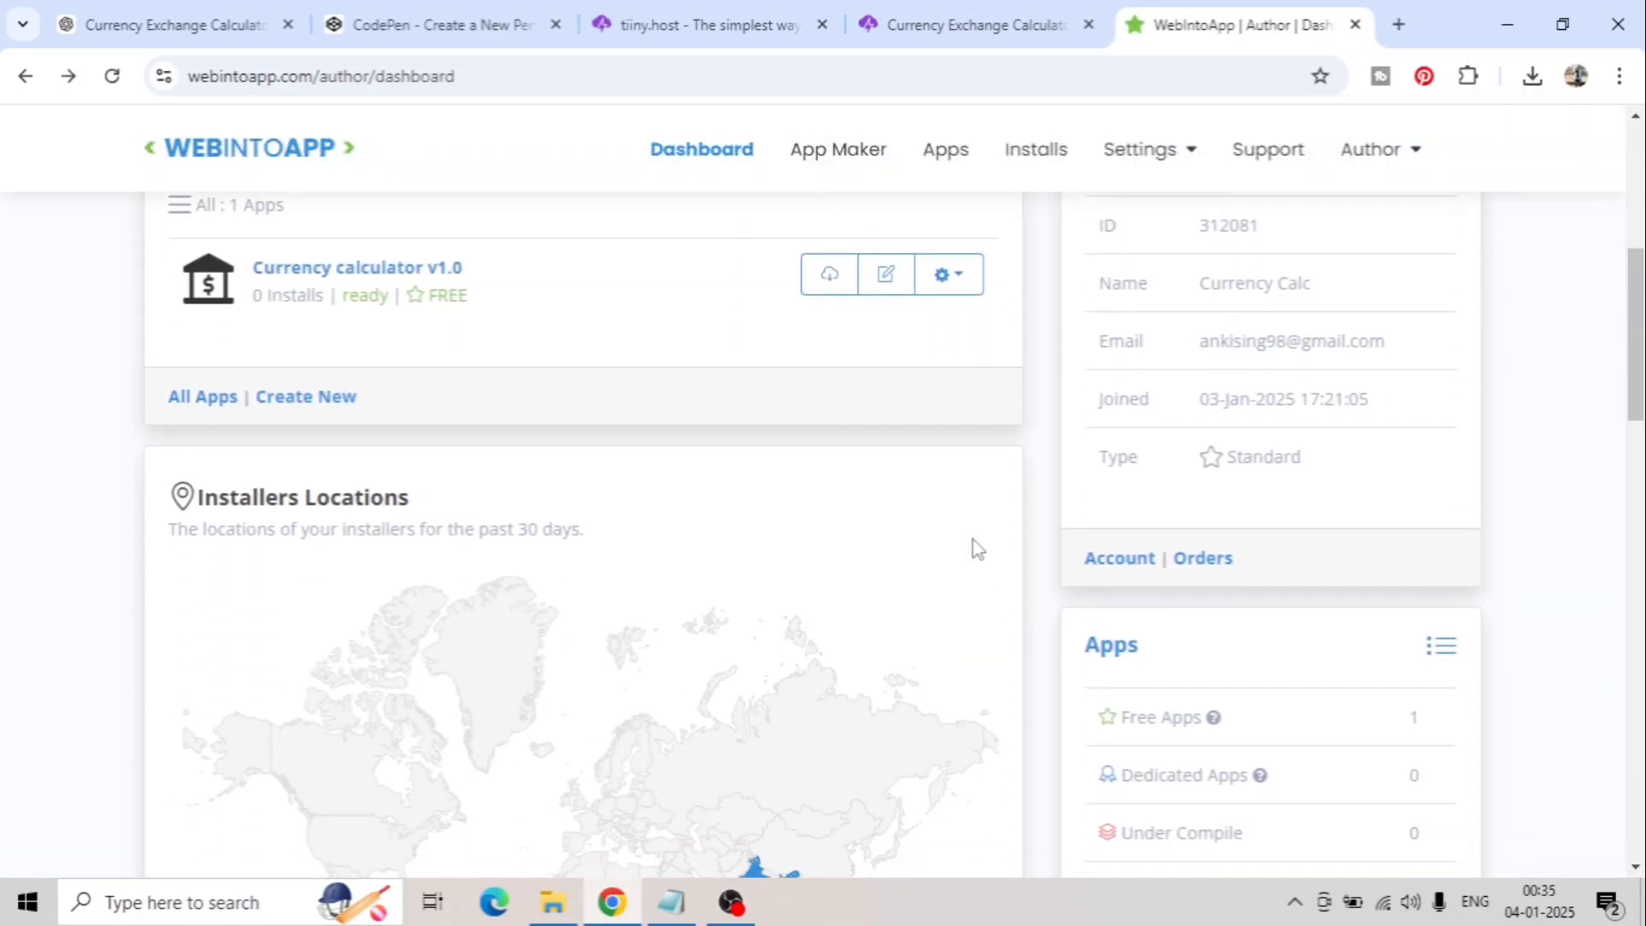
scroll(967, 526, "down", 3)
scroll(966, 526, "up", 5)
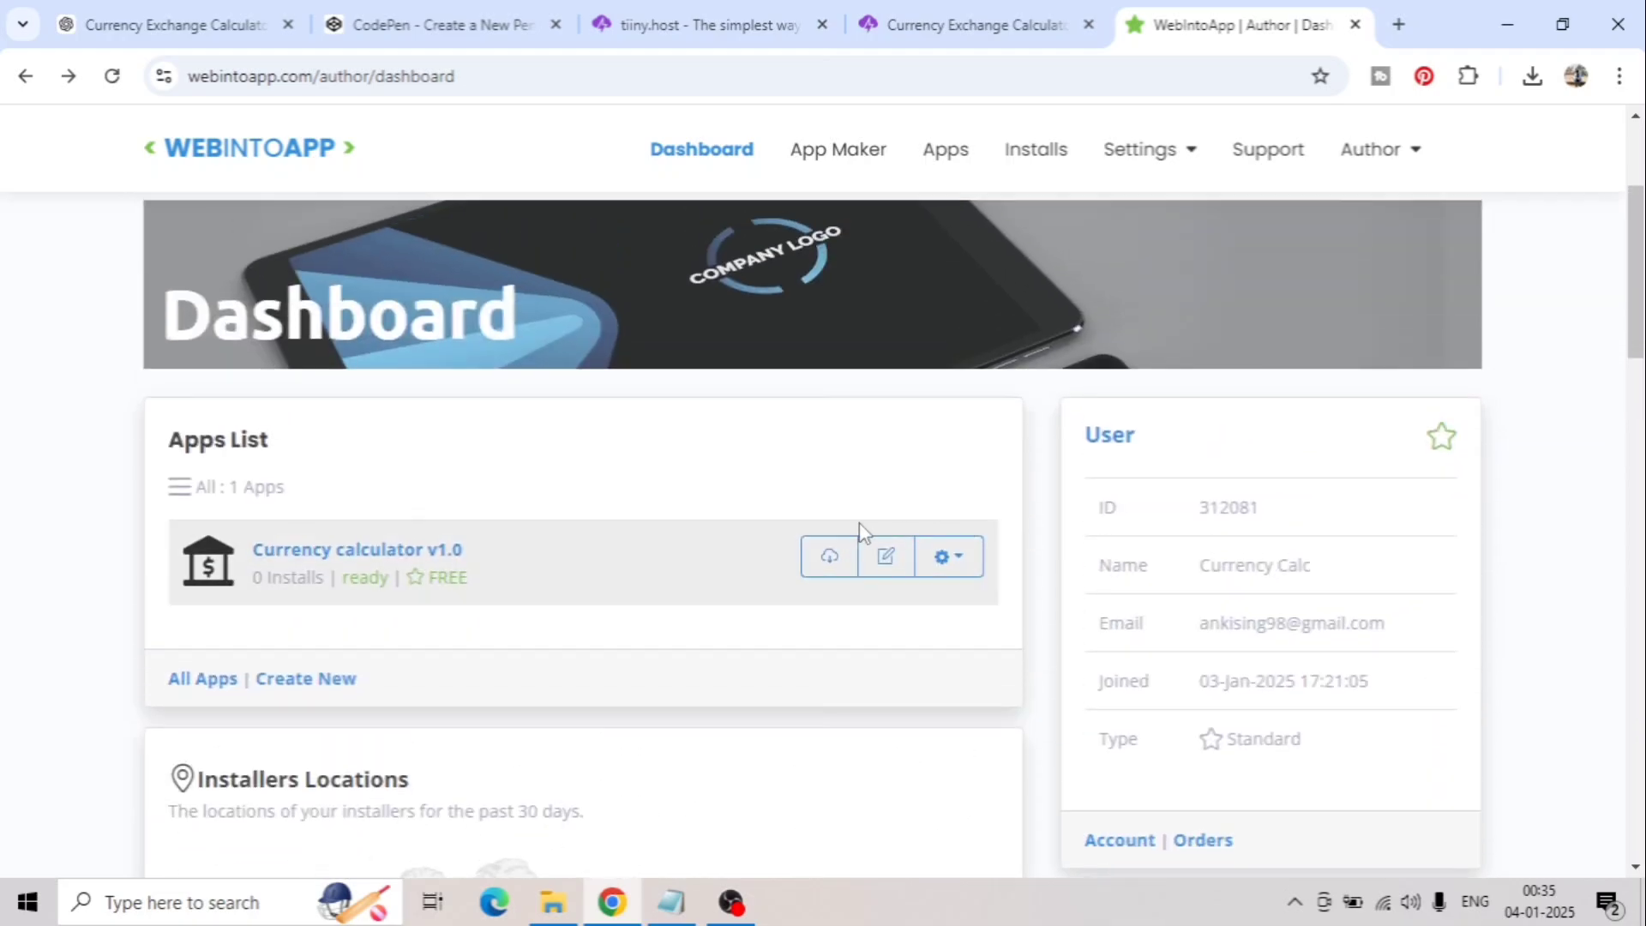
left_click(829, 556)
left_click(508, 449)
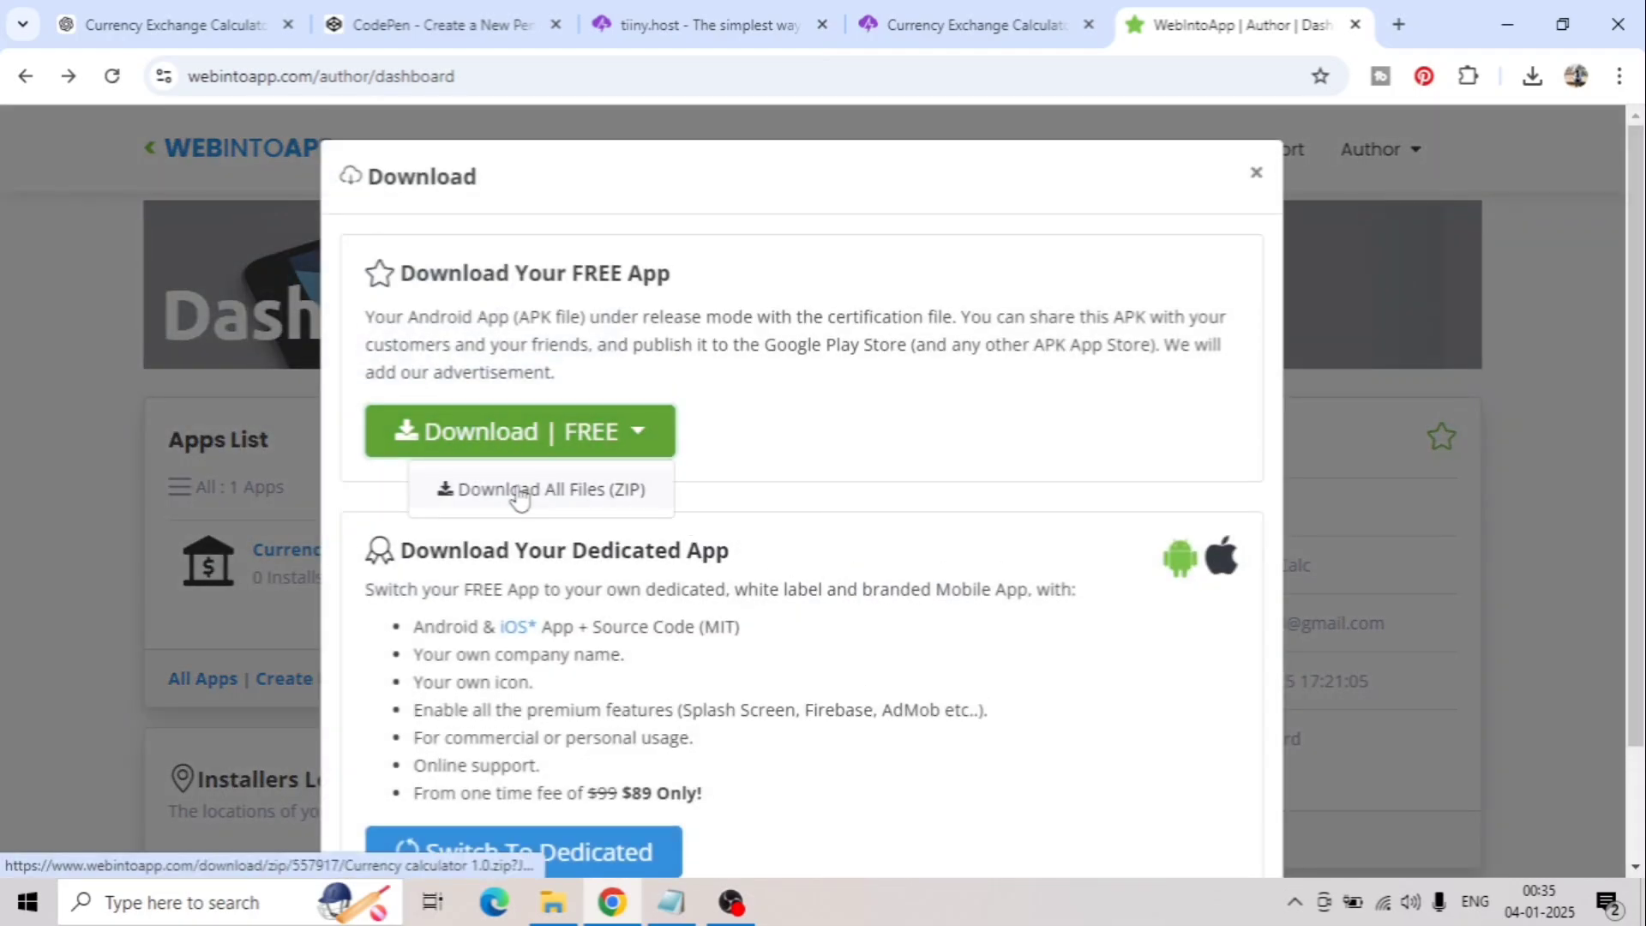
left_click(514, 492)
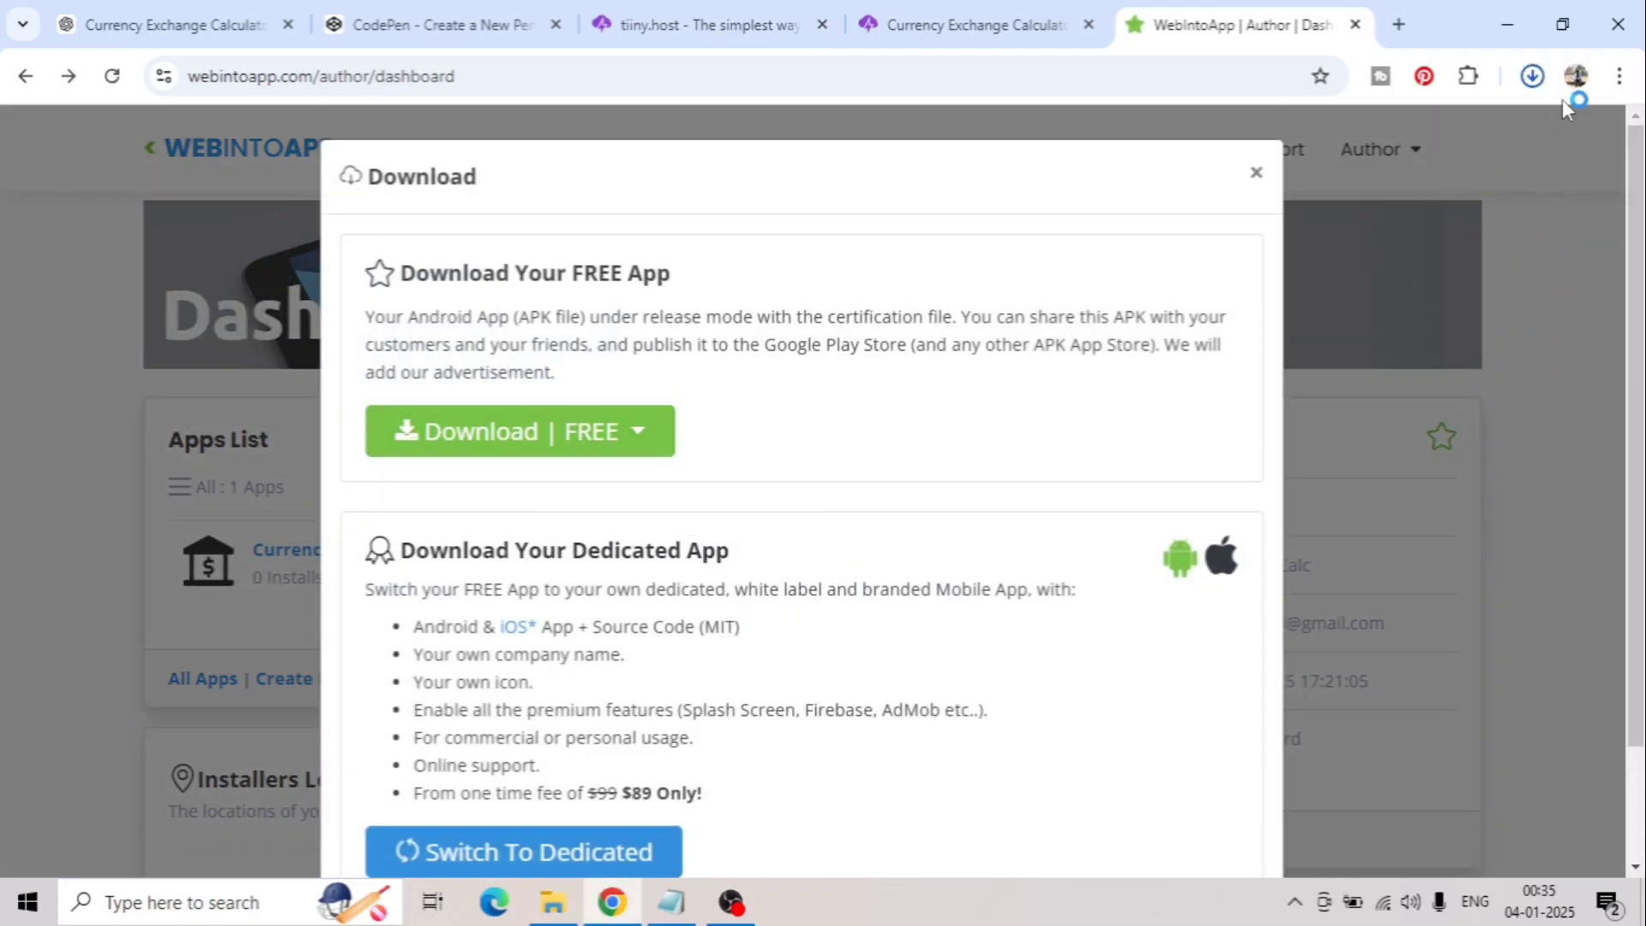
left_click(1530, 78)
left_click(1531, 80)
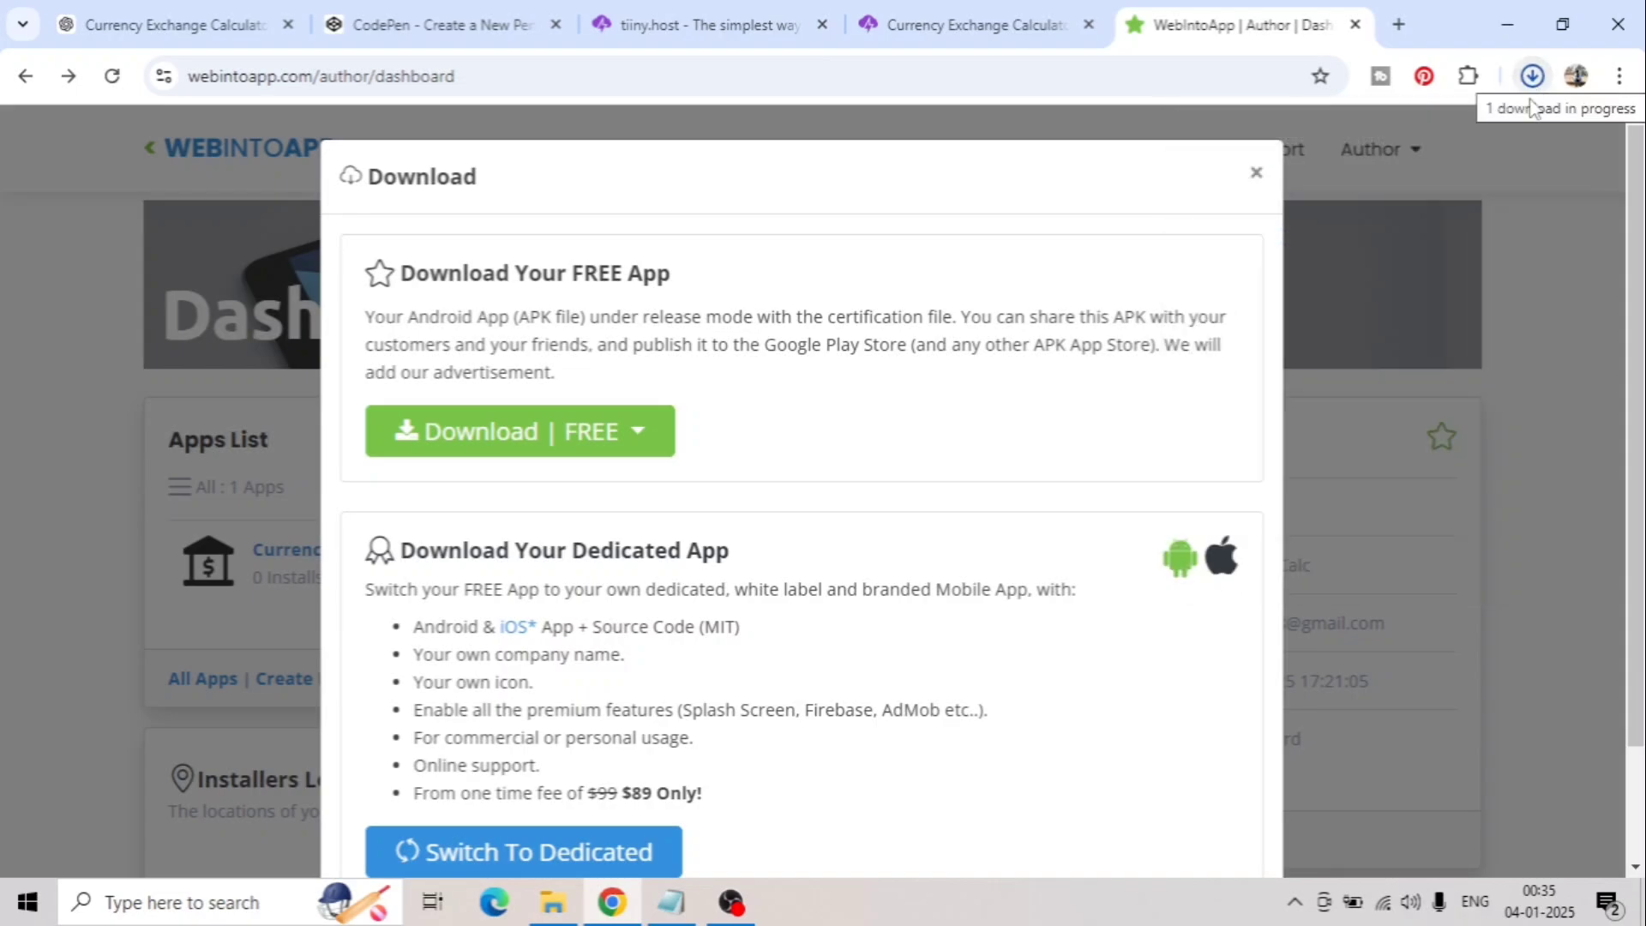
- Extract the Currency calculator 1.0 ZIP in Downloads and select app-release.apk in its android folder
left_click(553, 902)
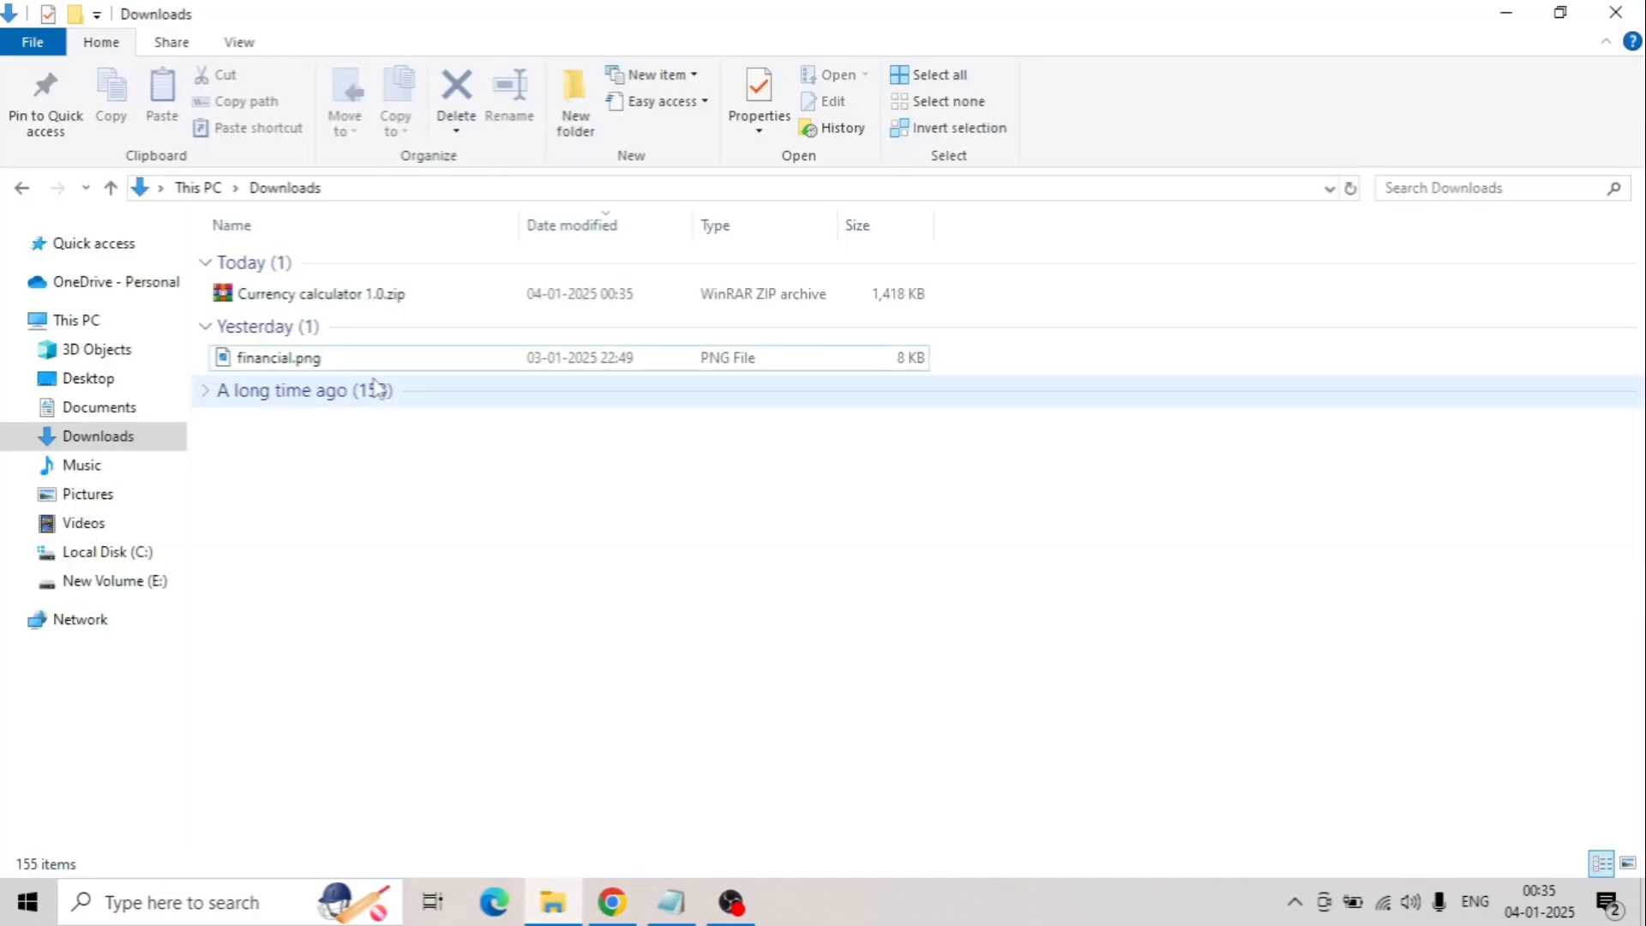
right_click(360, 295)
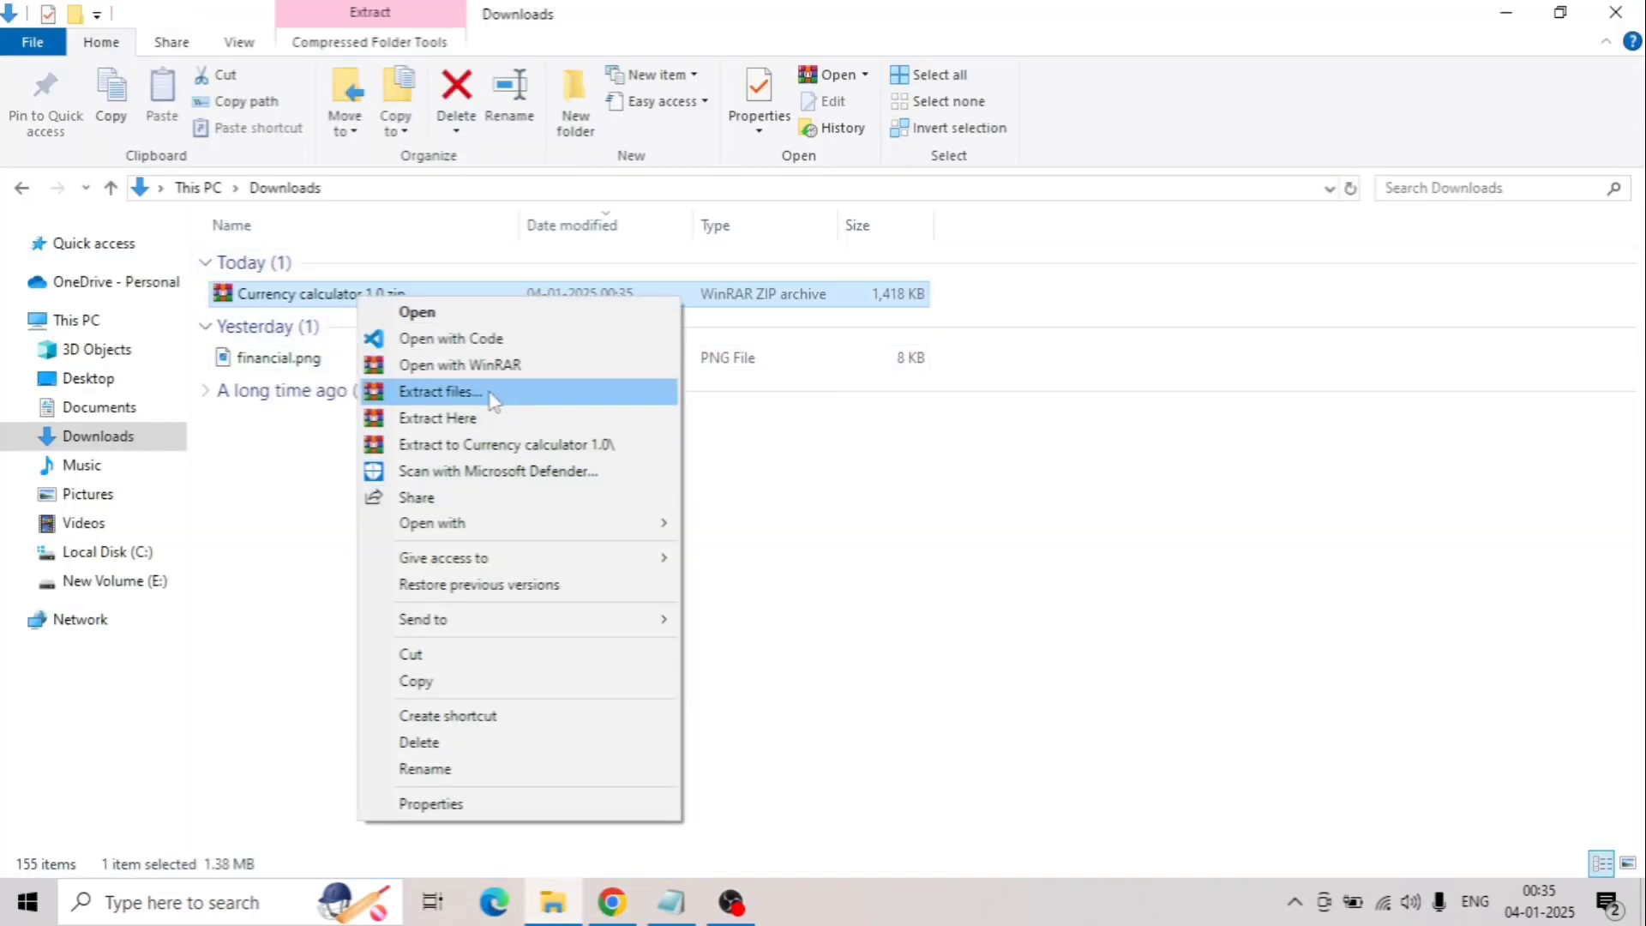
left_click(440, 417)
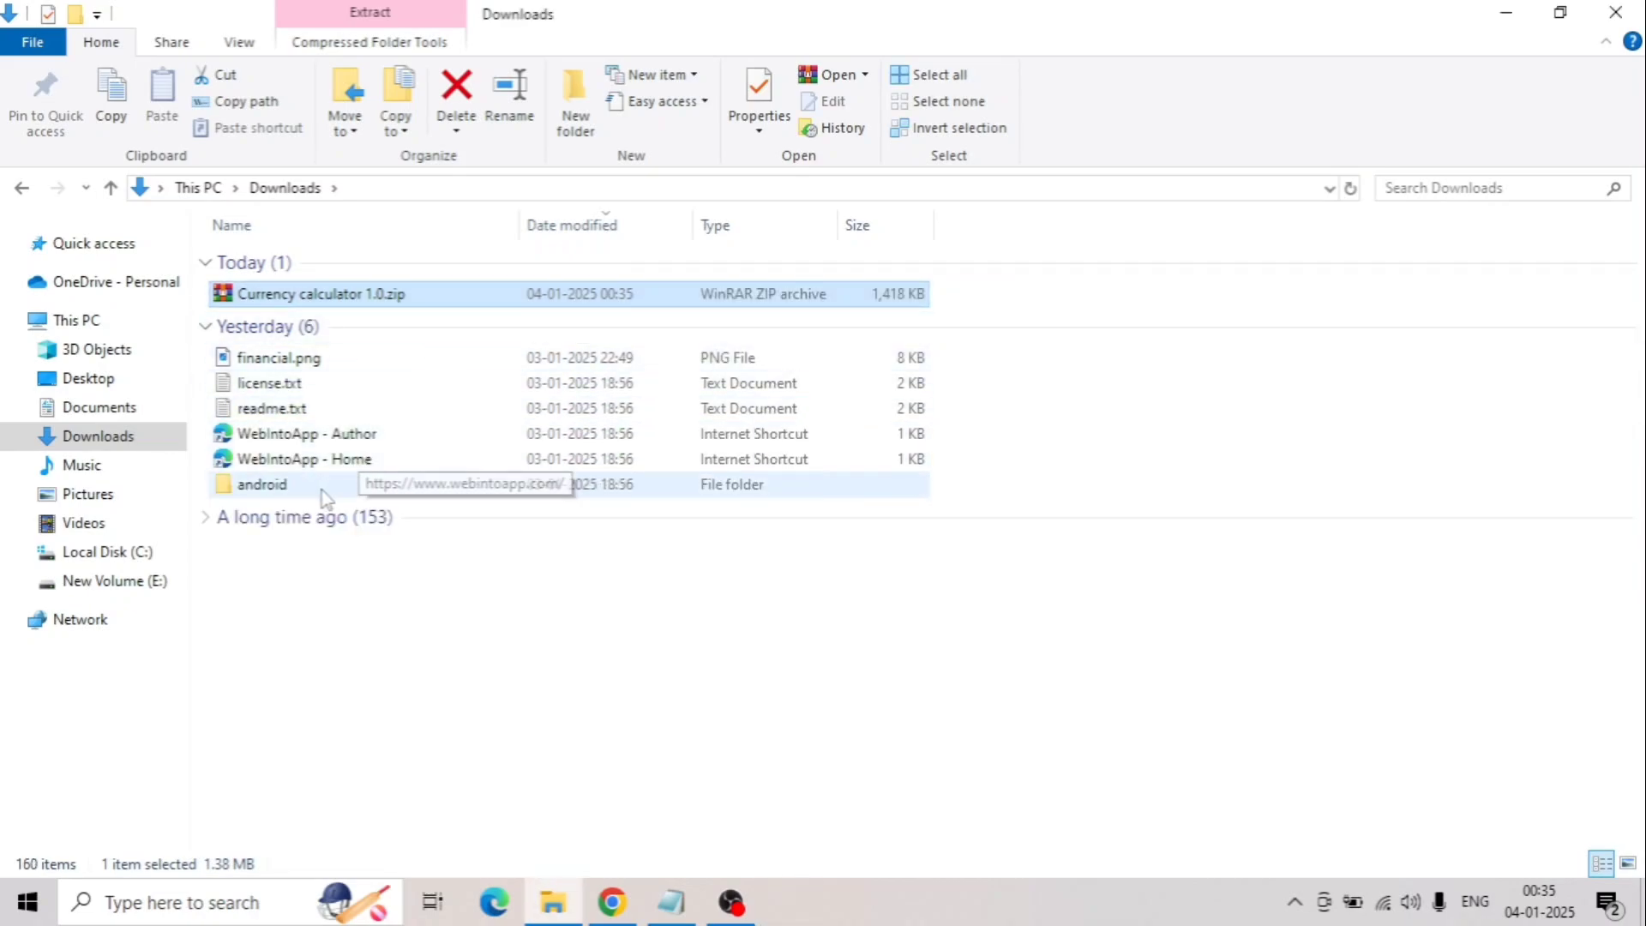
double_click(321, 487)
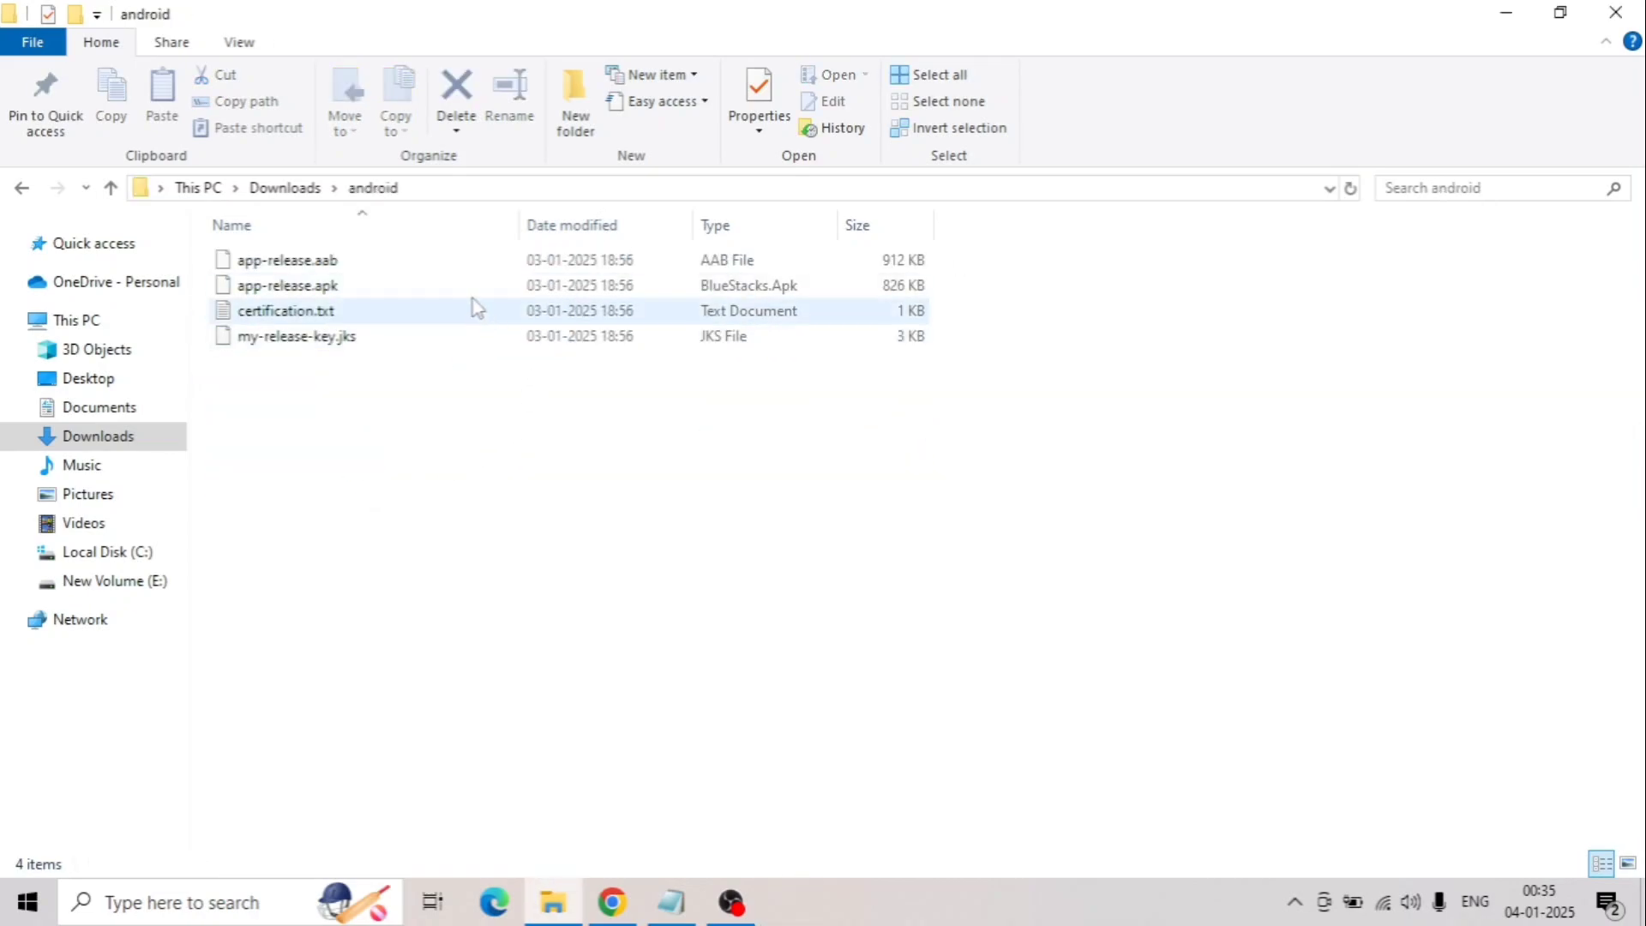
left_click(438, 297)
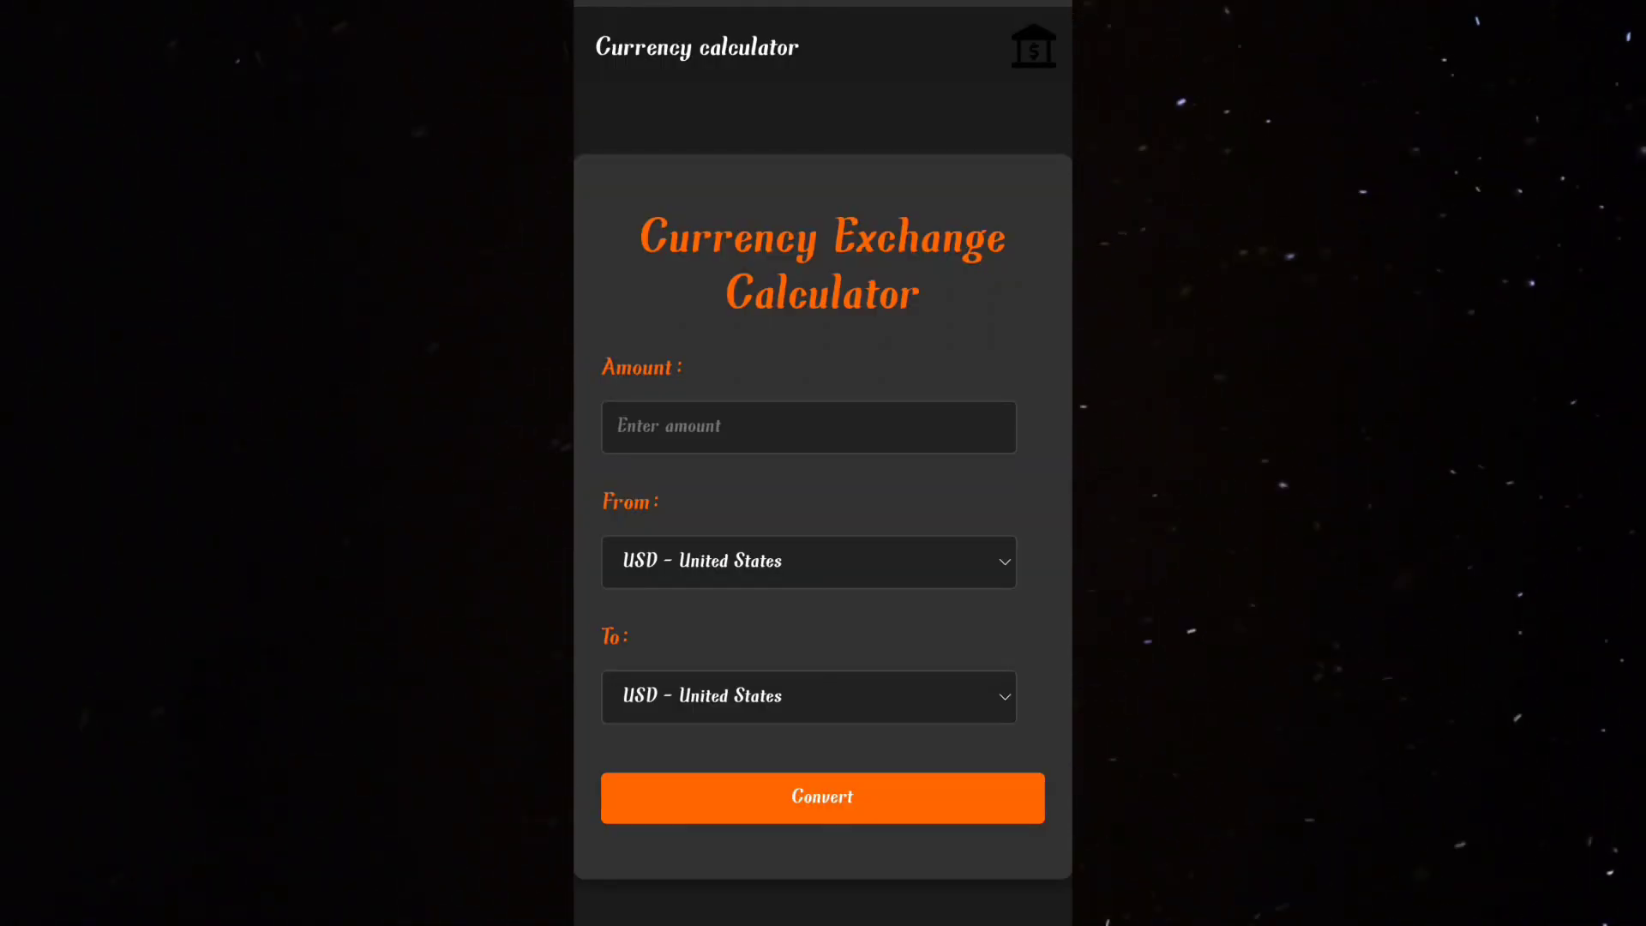
- Enter amount 158, set the target to INR - India and convert from USD
left_click(808, 426)
type("158")
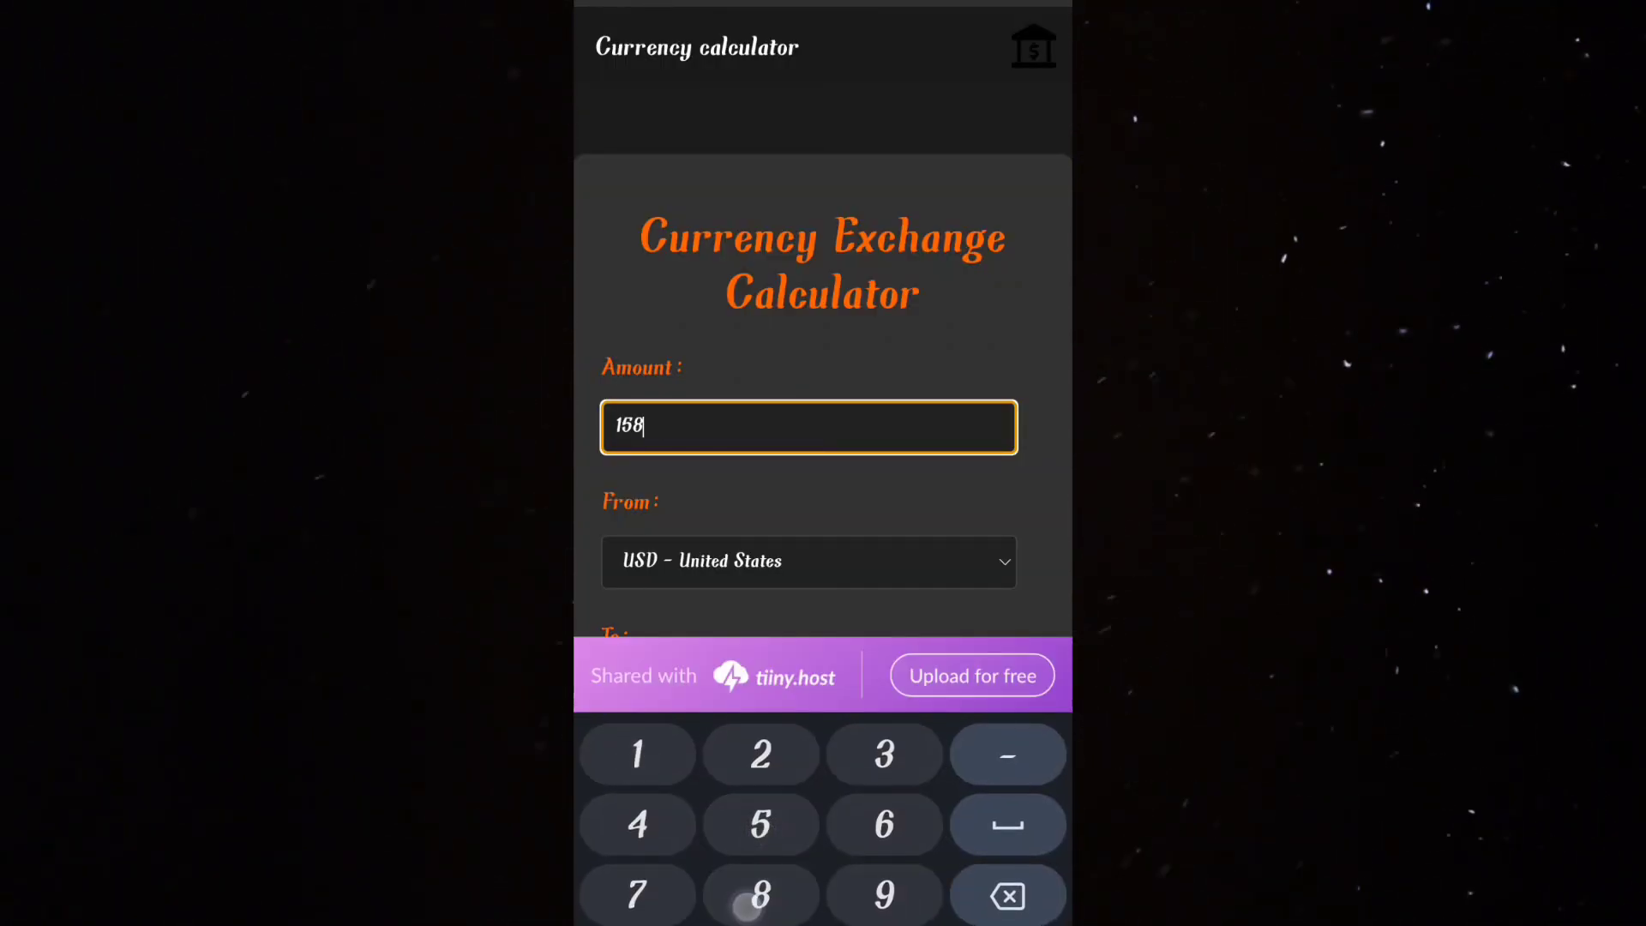
scroll(630, 471, "down", 2)
left_click(809, 400)
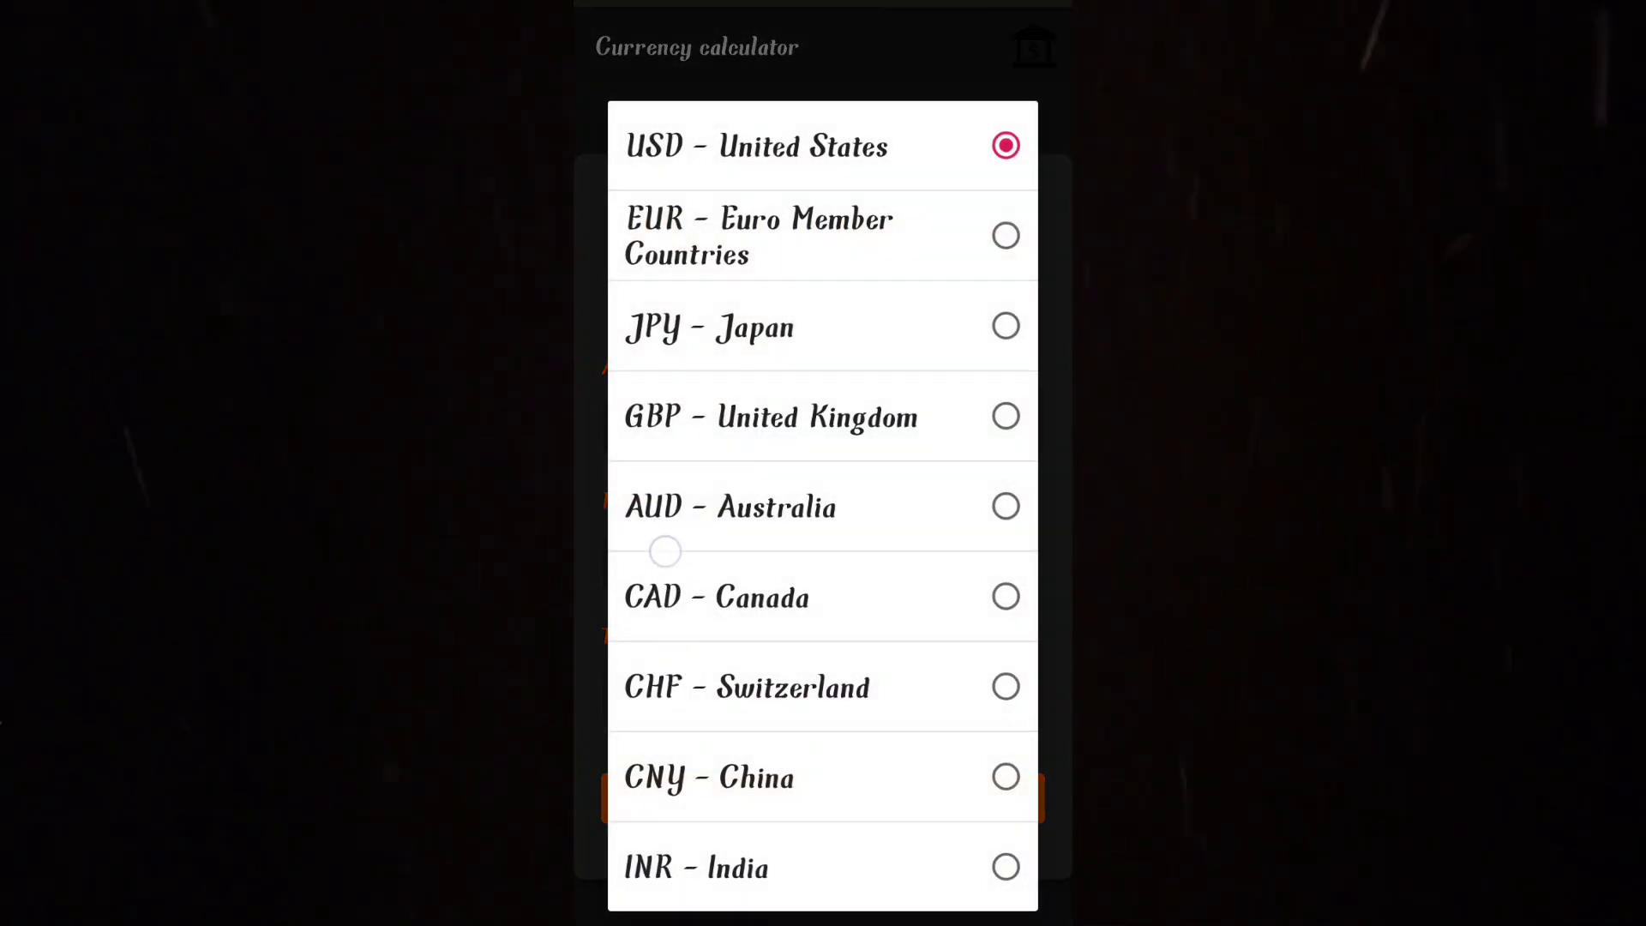
left_click(721, 867)
left_click(822, 707)
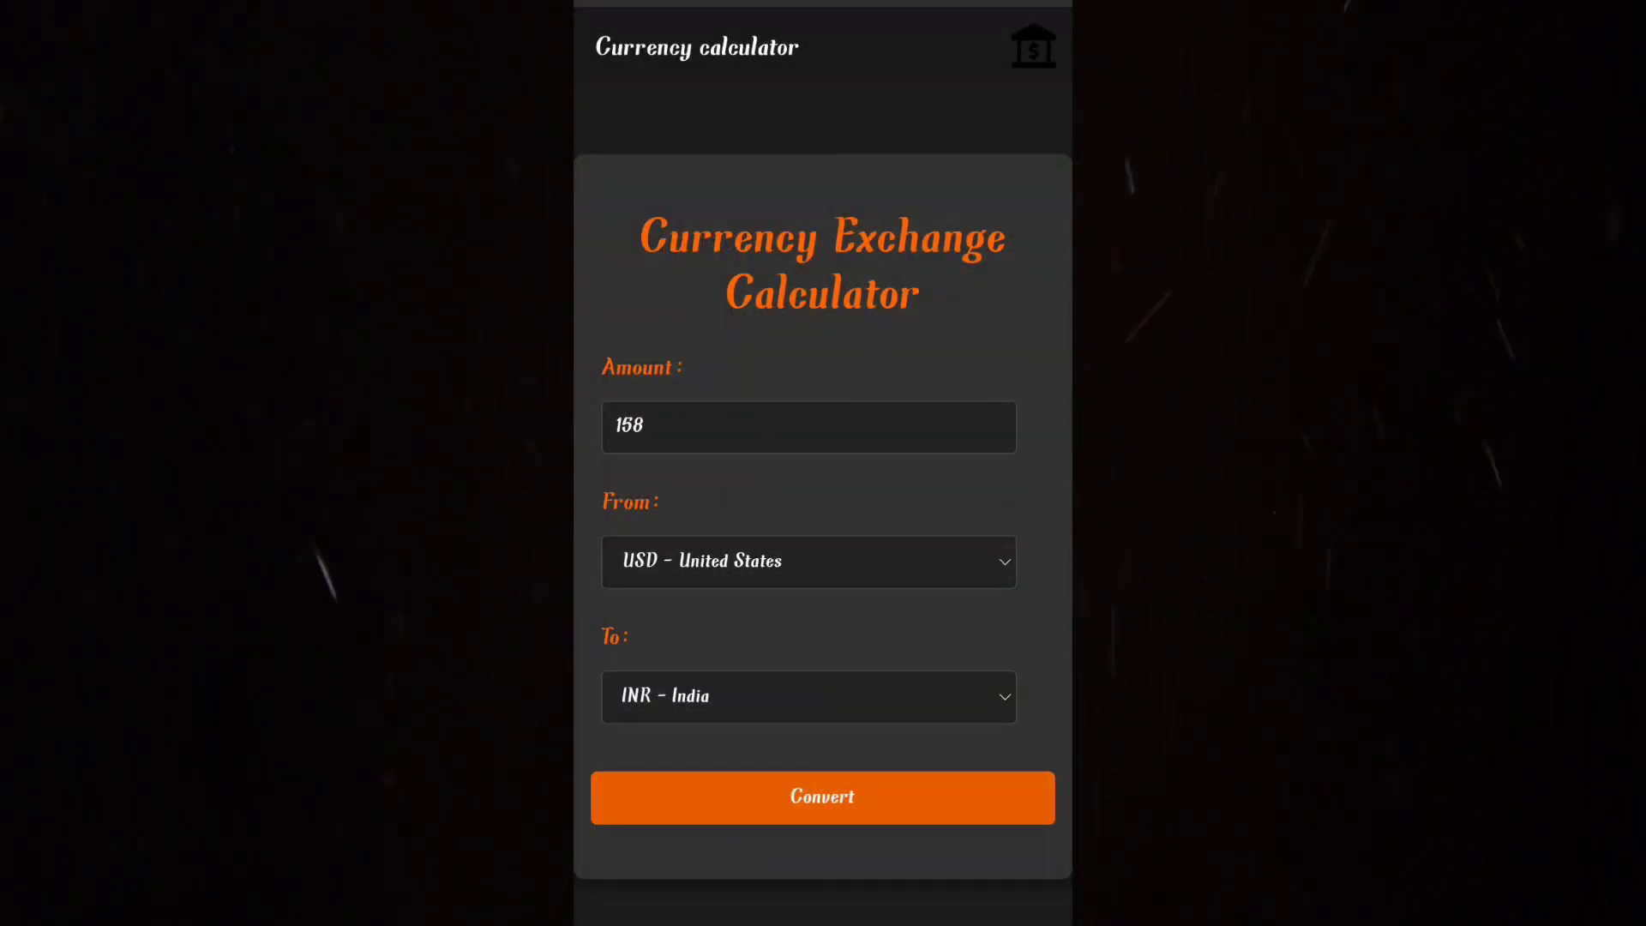
- Convert 158 again from JPY and then CAD, ending at 158 CAD = 9398.99 INR
left_click(678, 466)
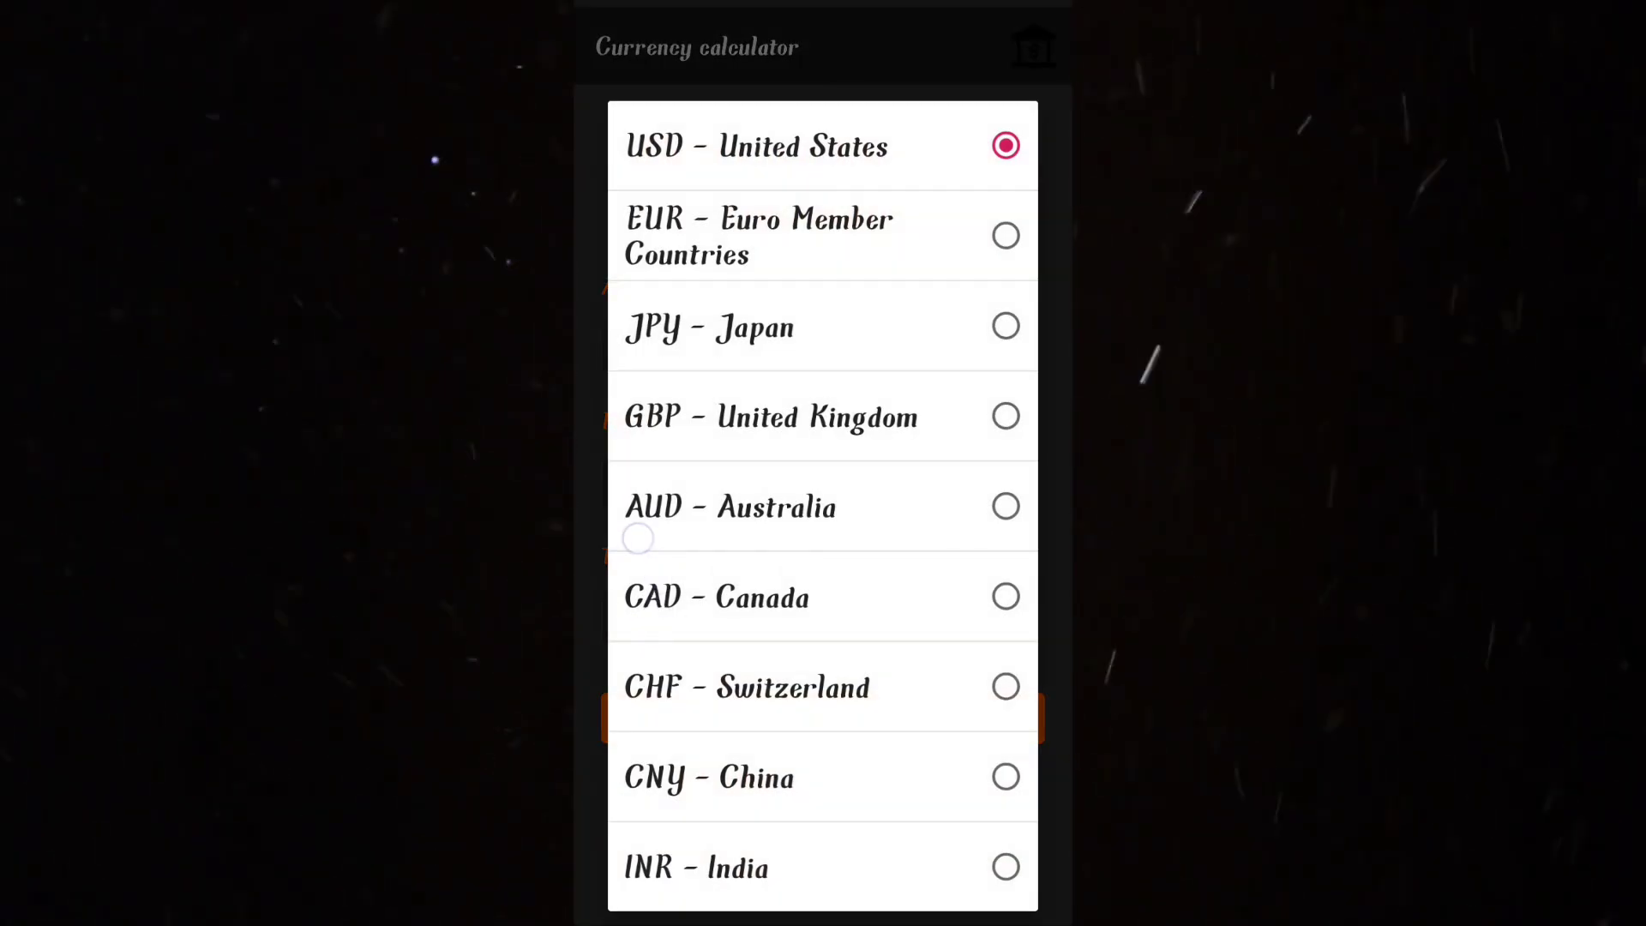
left_click(772, 327)
left_click(822, 716)
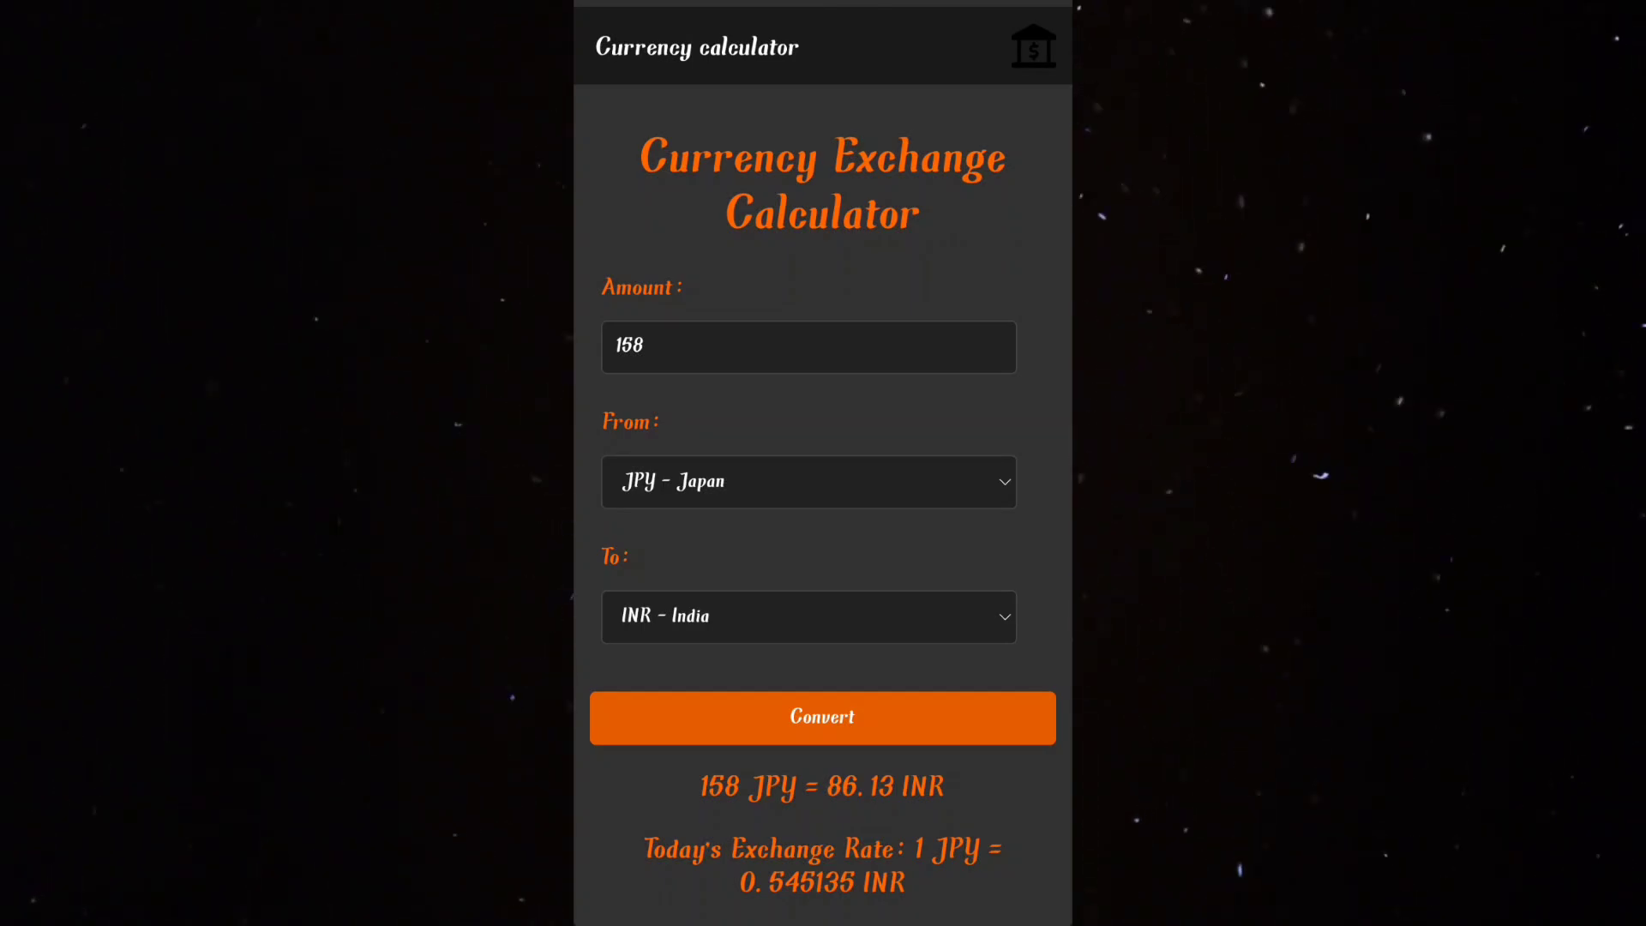
left_click(706, 483)
left_click(679, 602)
left_click(783, 724)
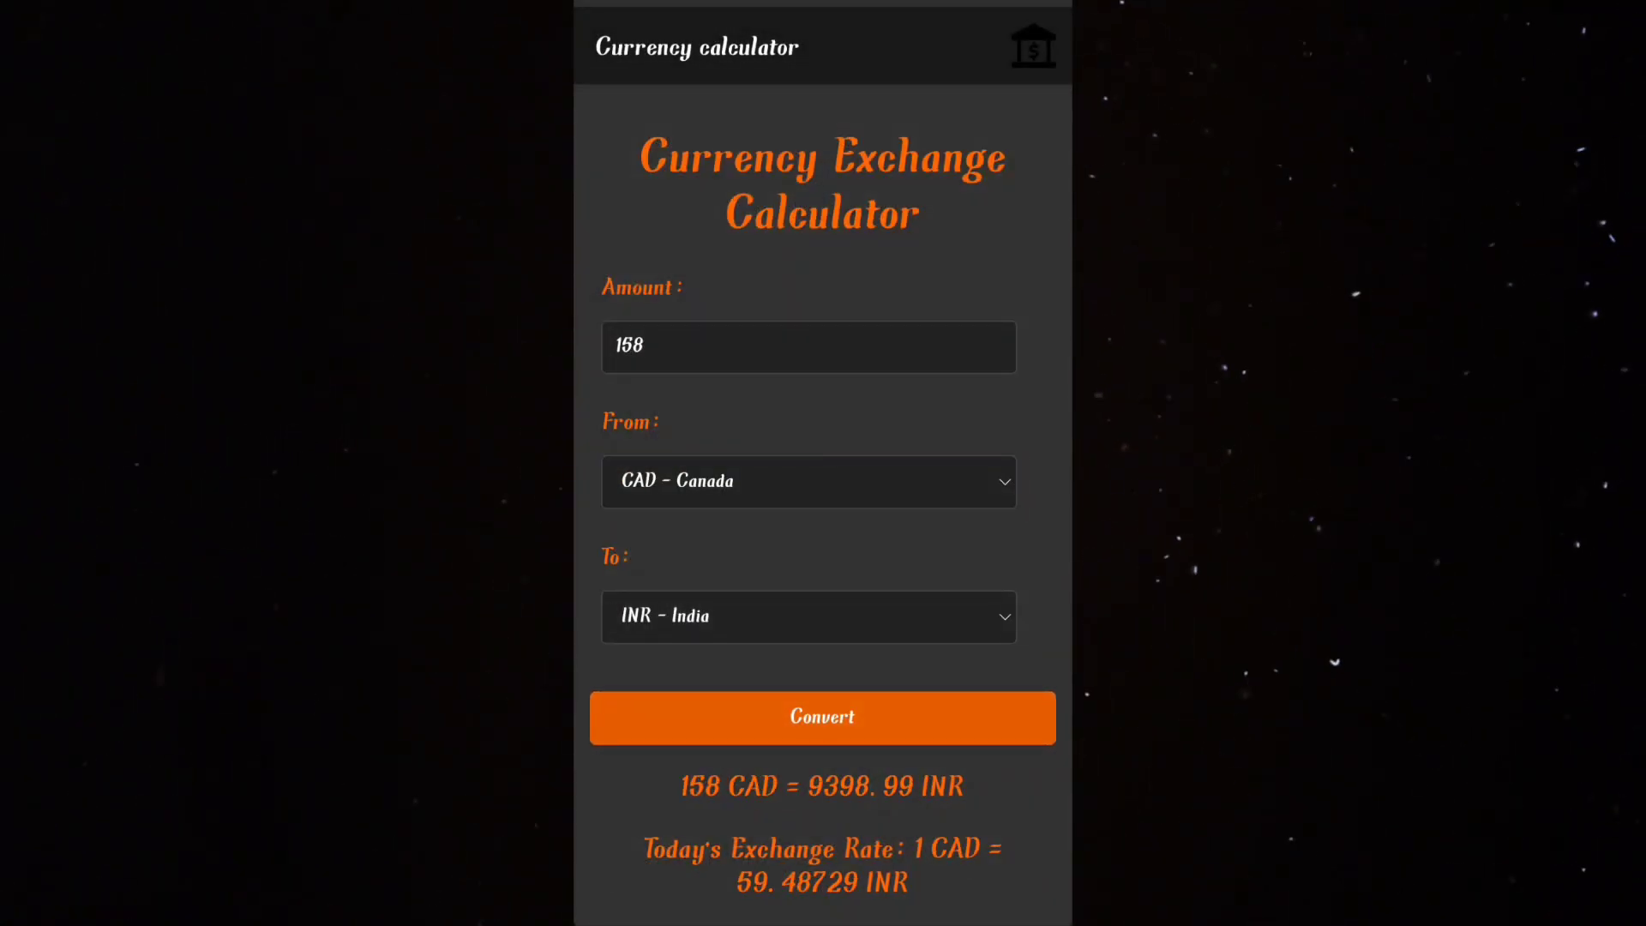